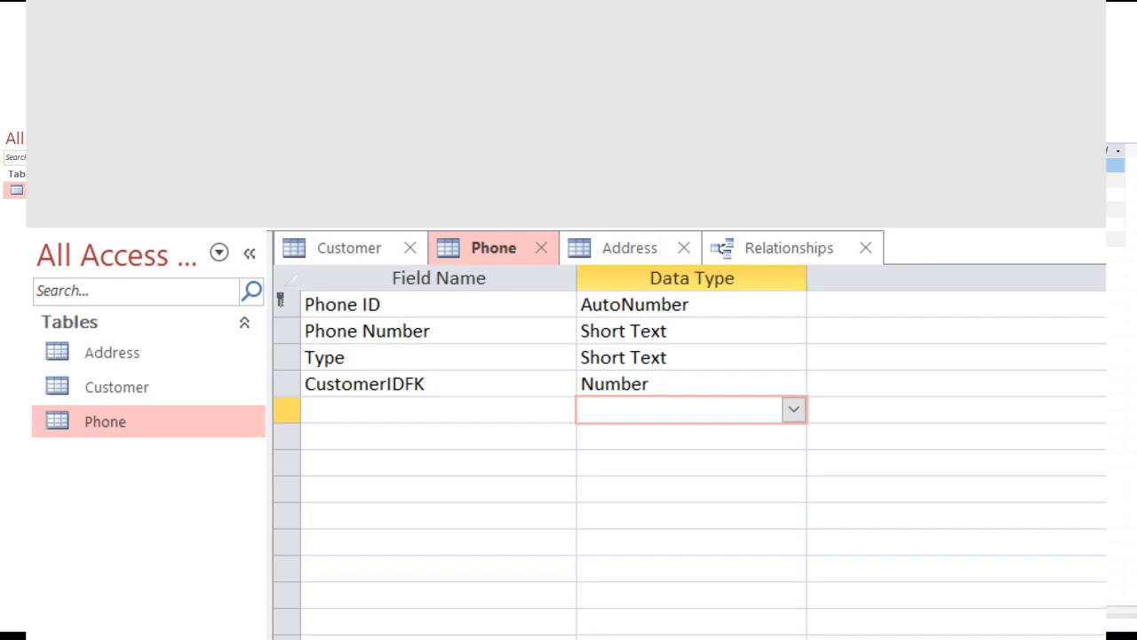
Step: Review the Customer, Phone and Address tables and the relationship diagram, viewing the Phone table in Datasheet View
left_click(146, 353)
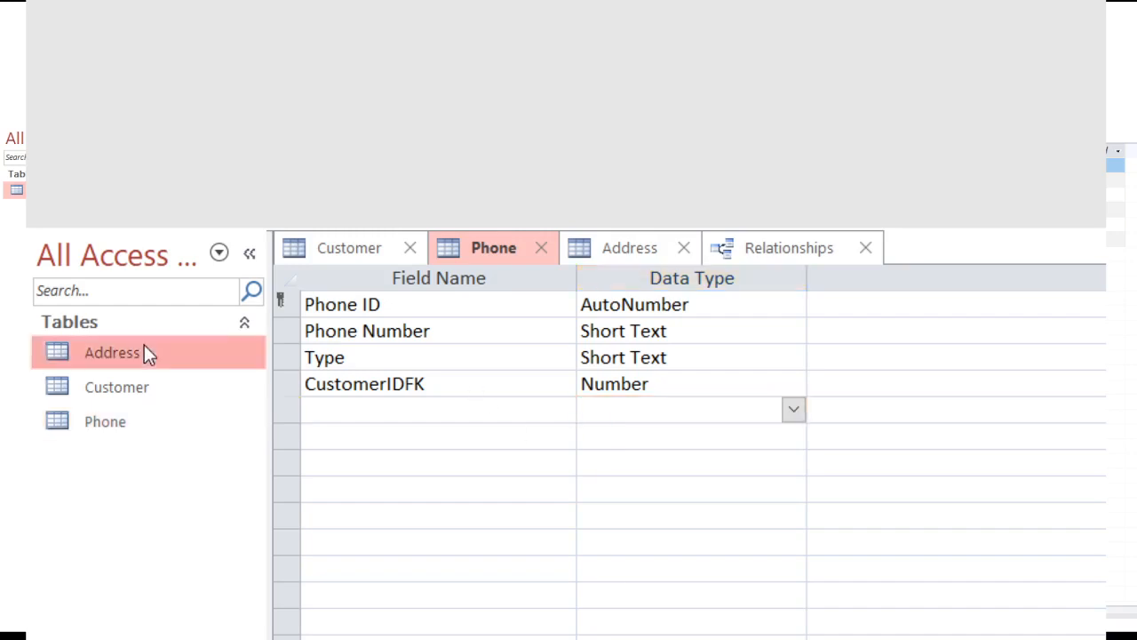
left_click(131, 392)
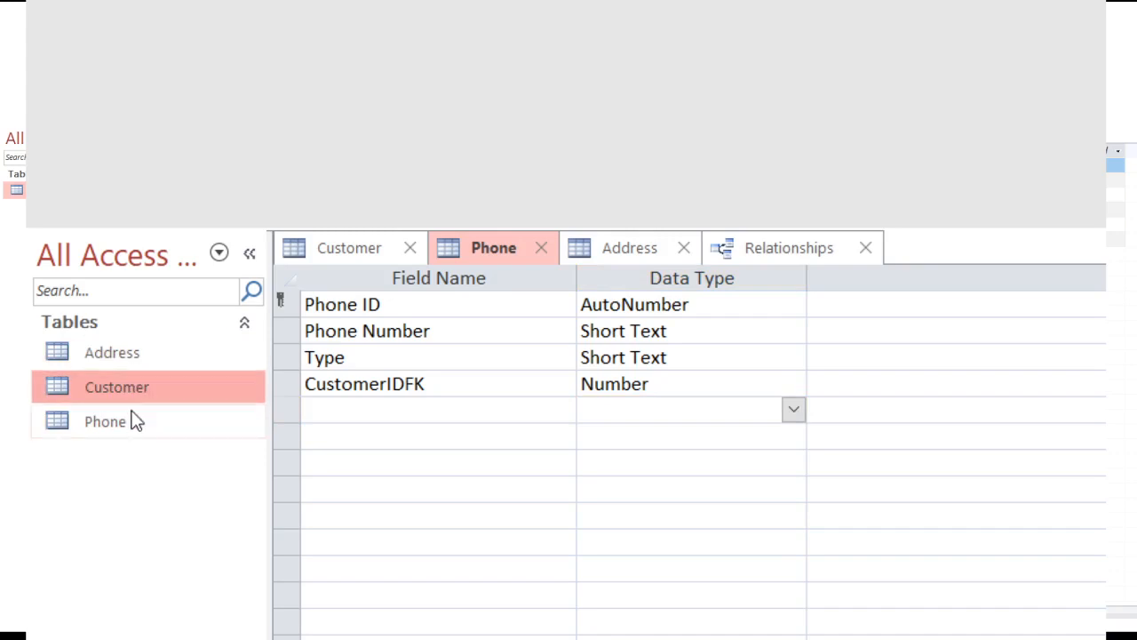
left_click(130, 419)
left_click(320, 256)
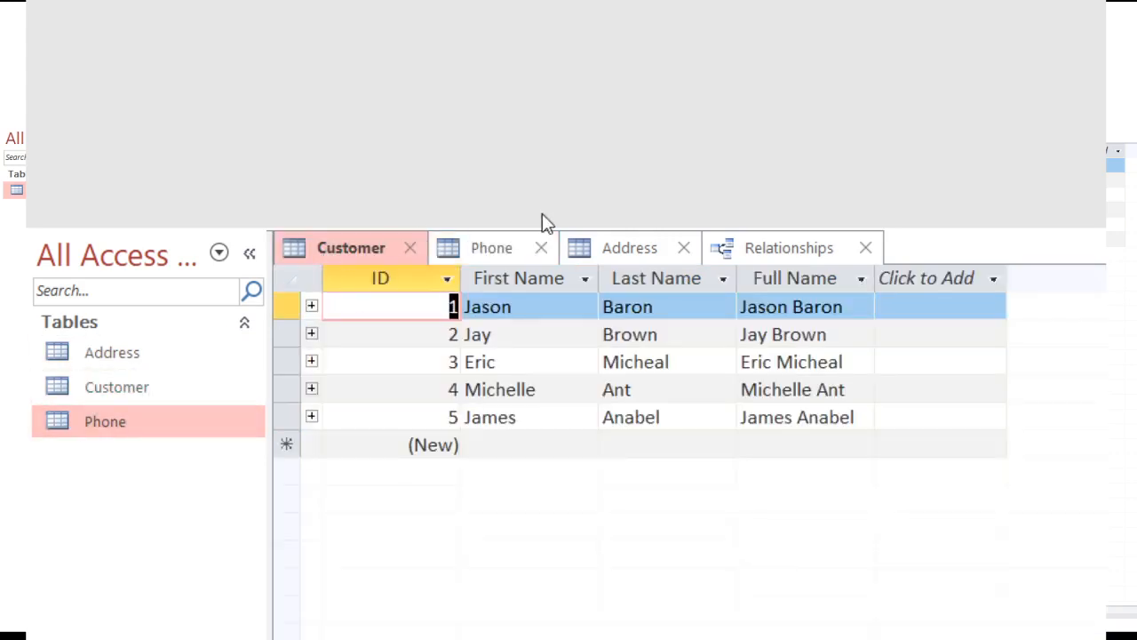
left_click(495, 247)
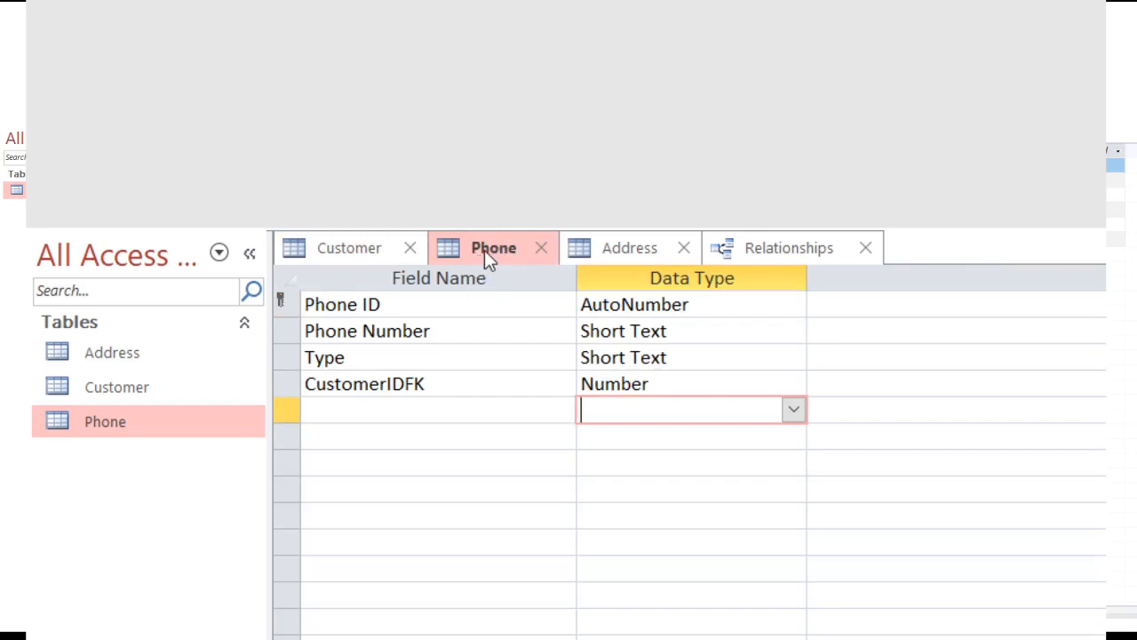
key("ctrl+period")
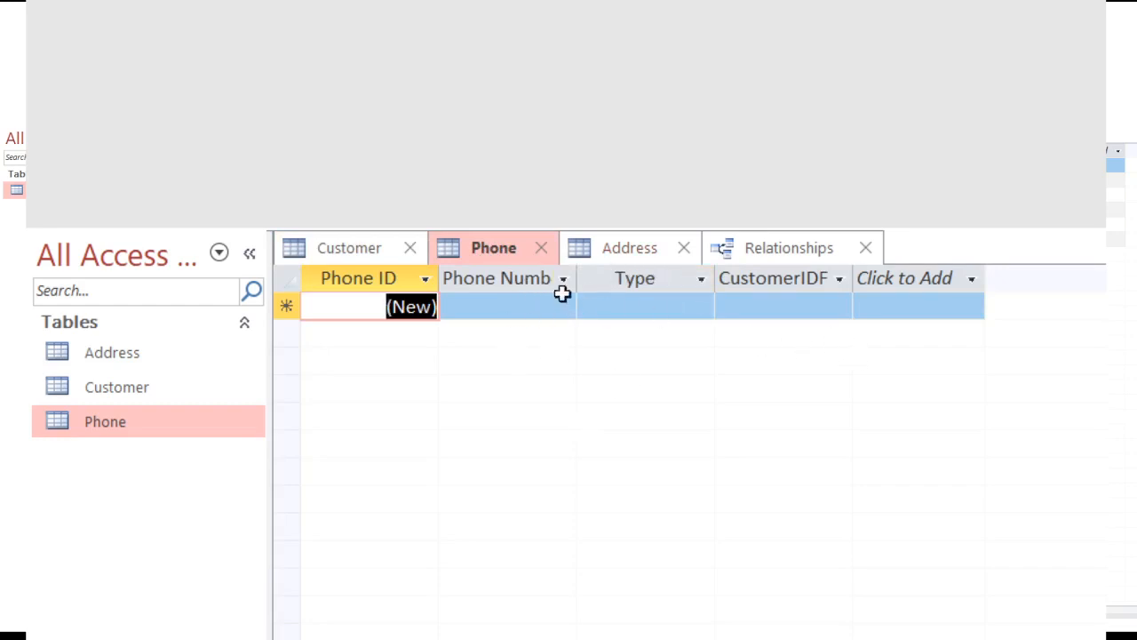
key("Tab")
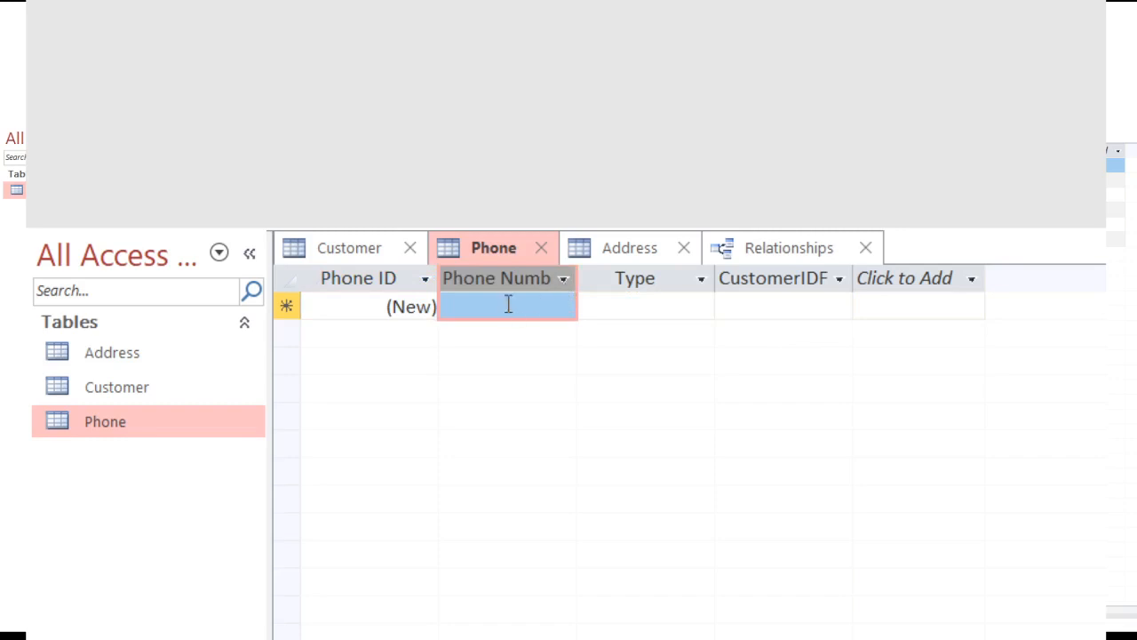
left_click(635, 254)
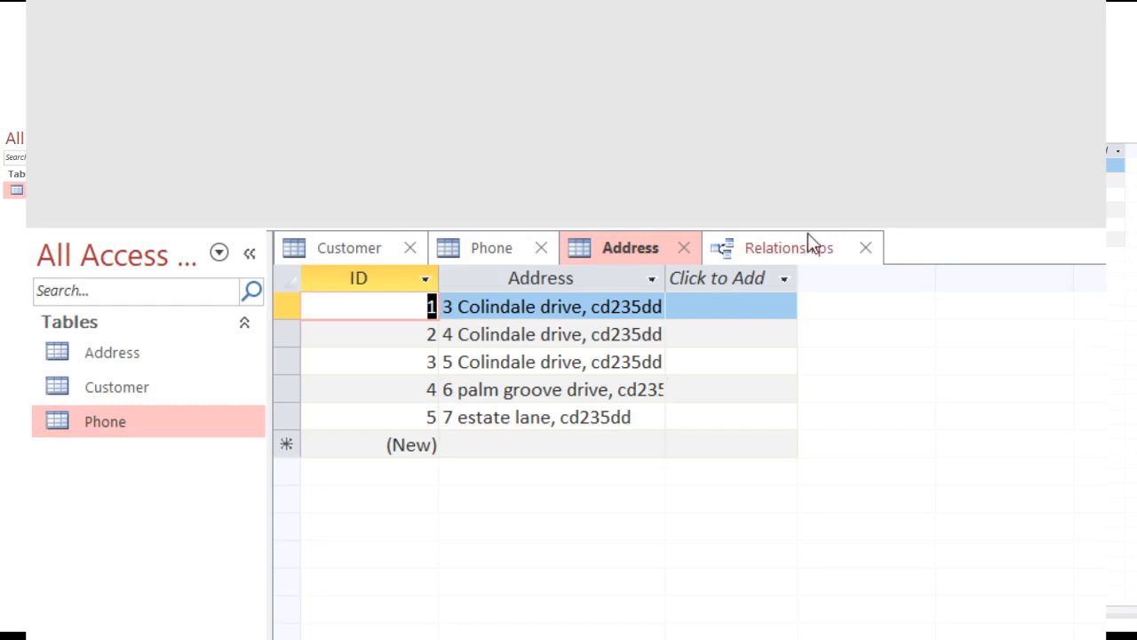
left_click(788, 252)
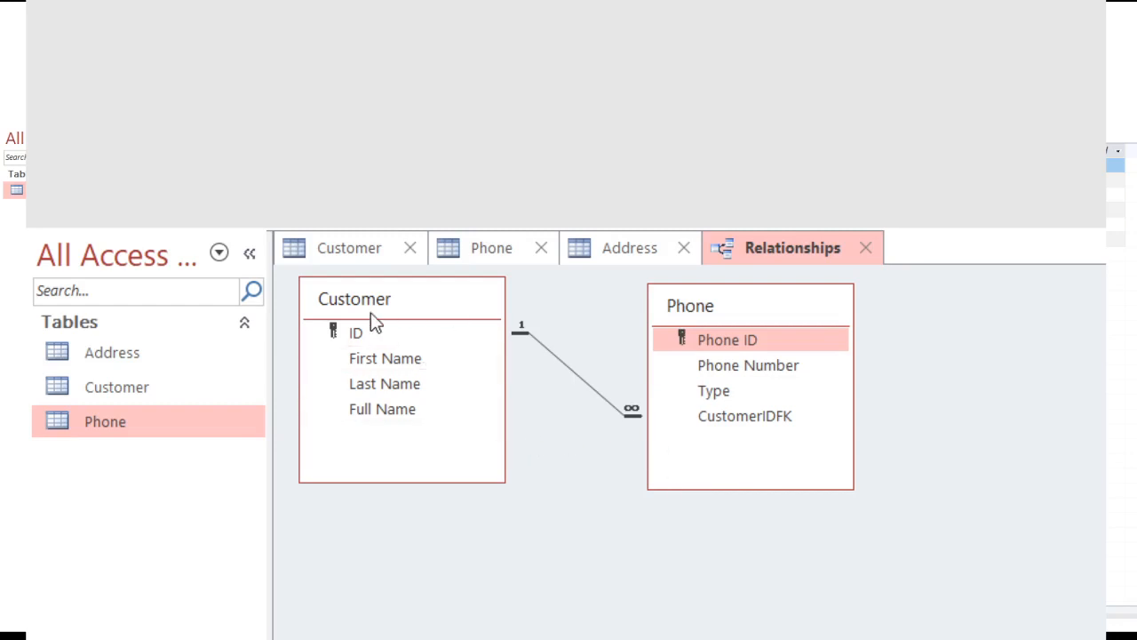
left_click(187, 358)
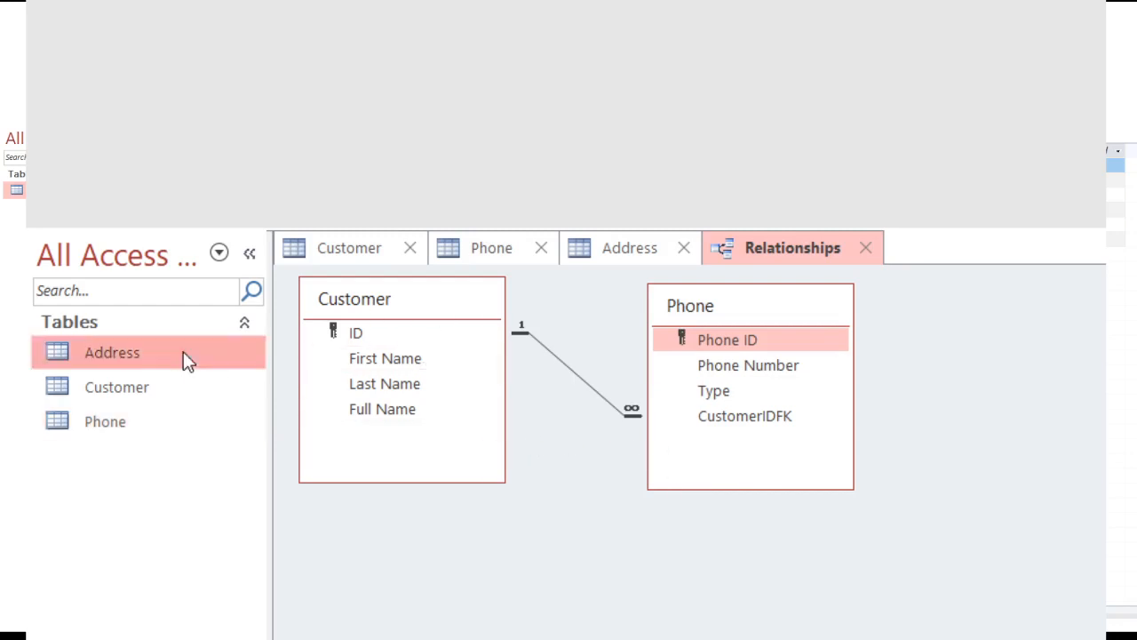
left_click(350, 250)
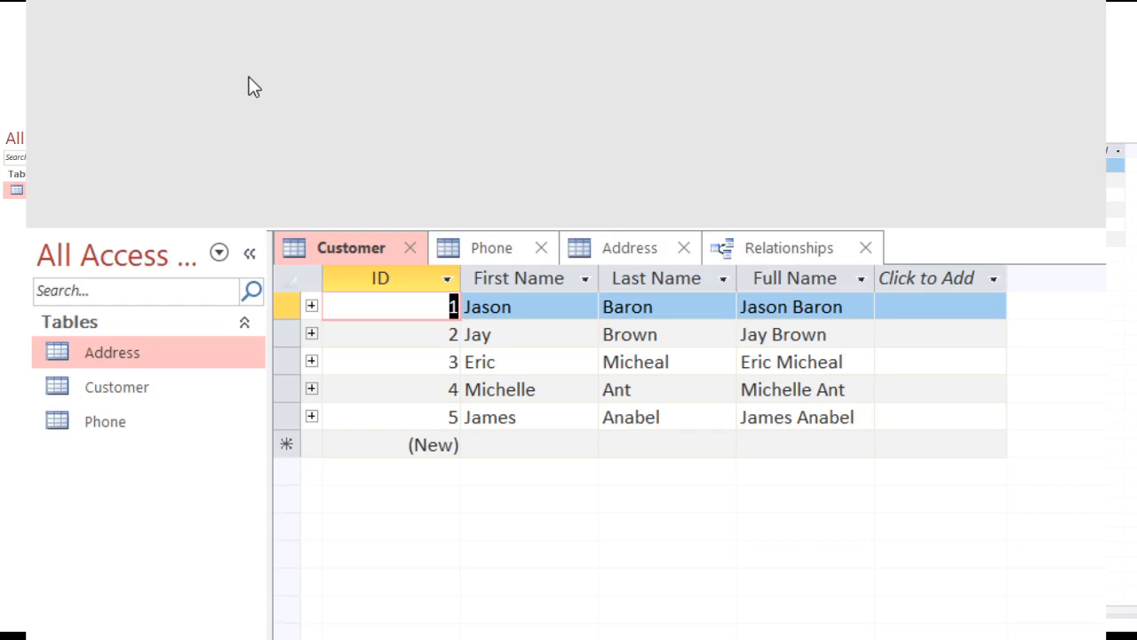
Step: Create a new table and save it as Example table
left_click(189, 146)
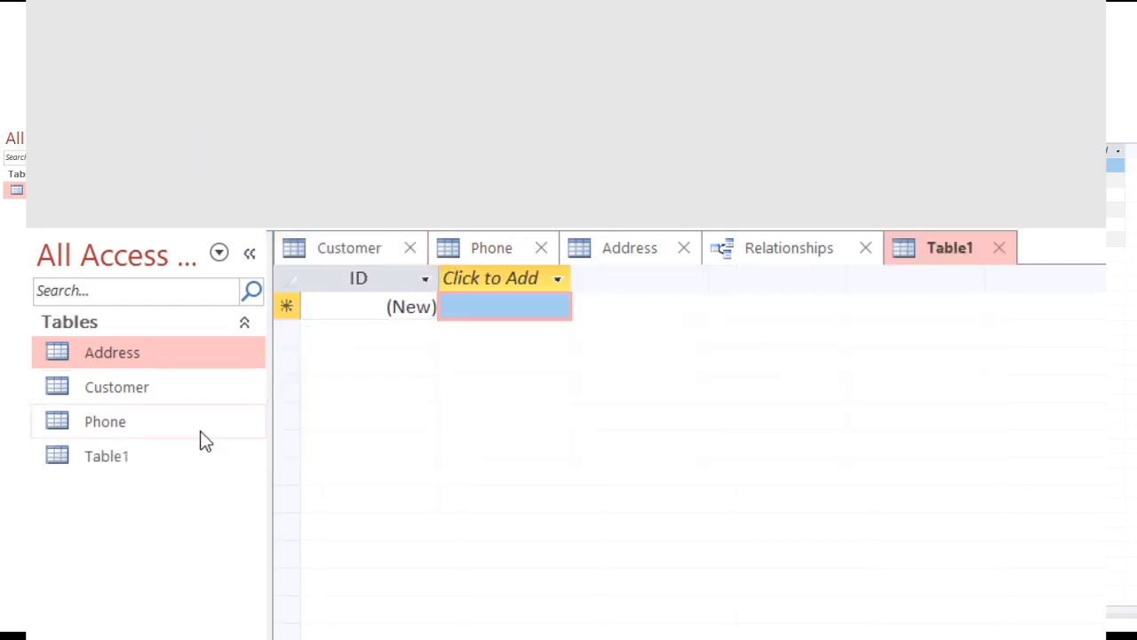
left_click(158, 458)
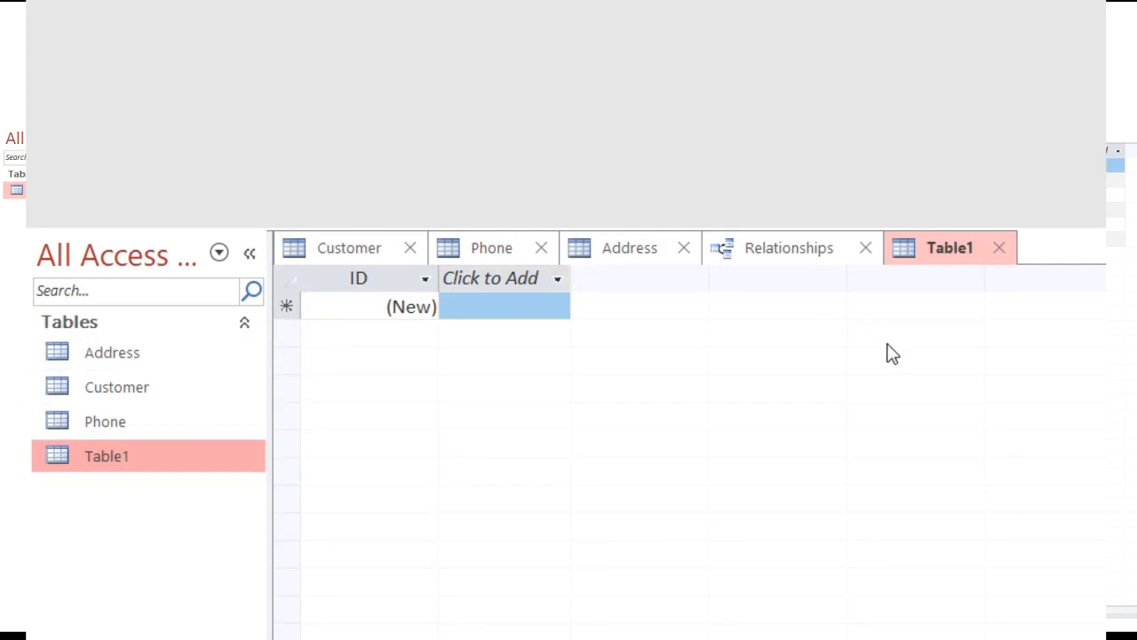
key("ctrl+s")
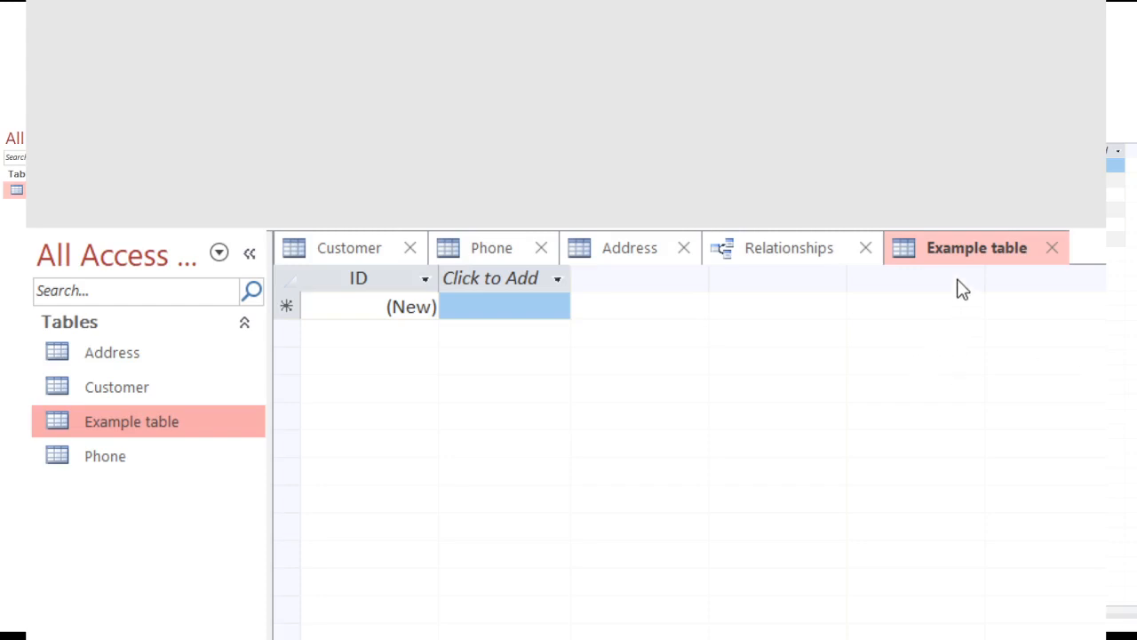
left_click(380, 318)
left_click(377, 315)
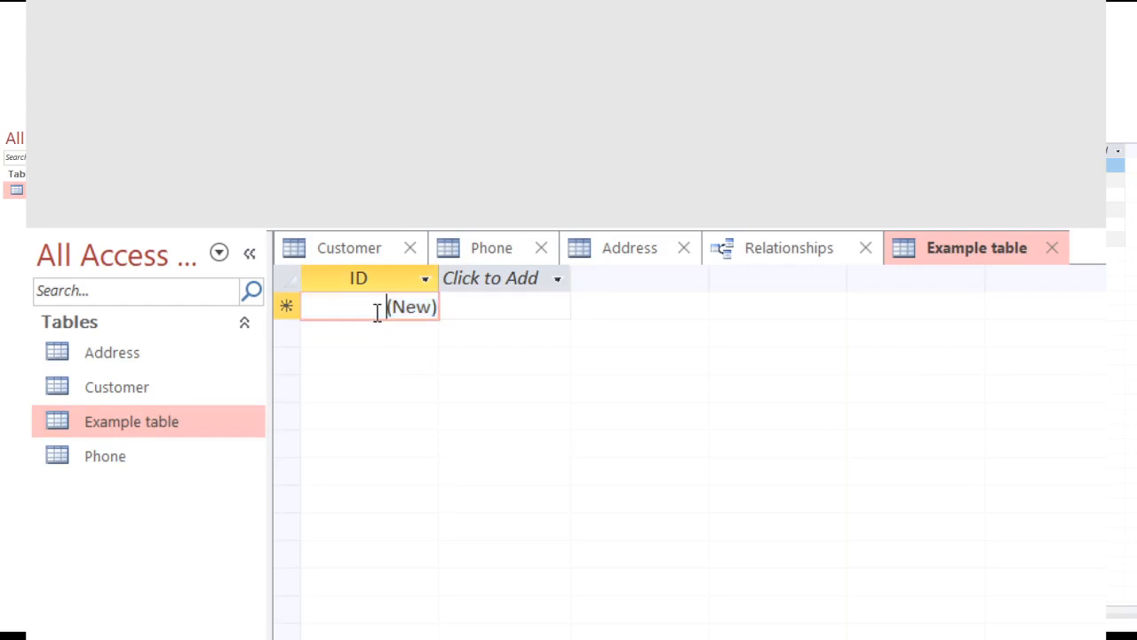
left_click_drag(377, 316, 442, 309)
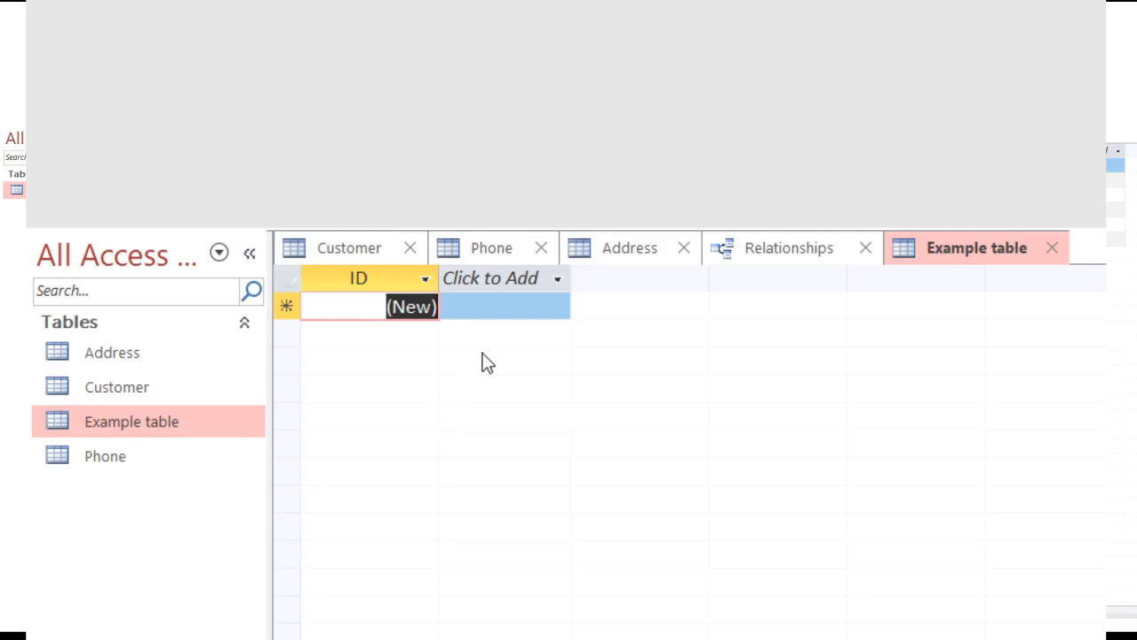
Step: Switch Example table to Design View and rename its ID field to CarRentalID
right_click(955, 254)
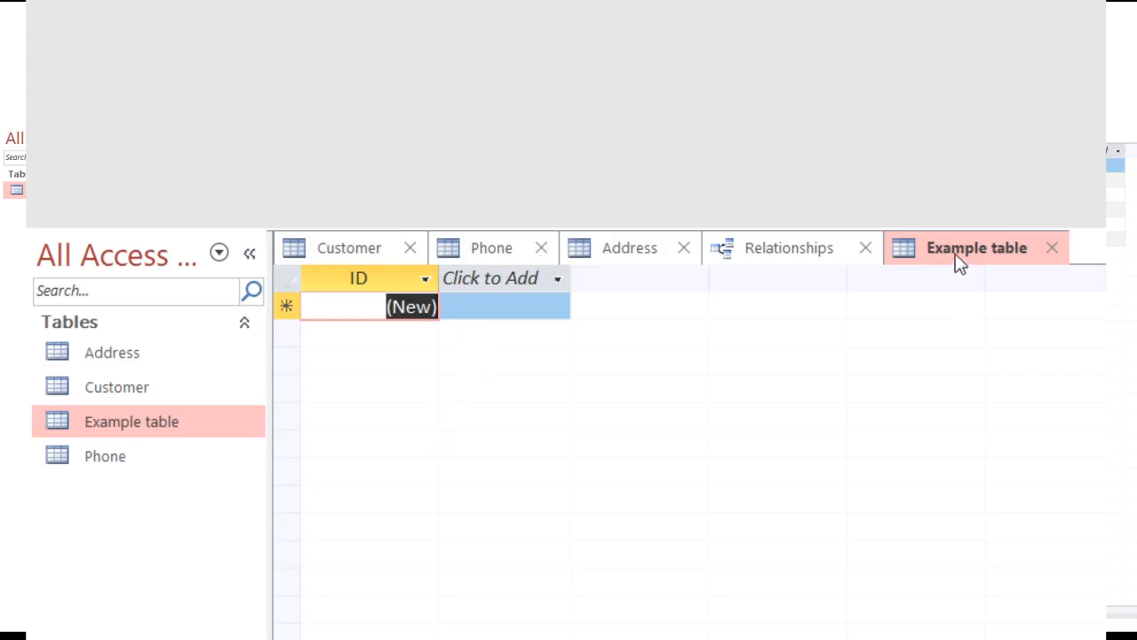
left_click(1061, 381)
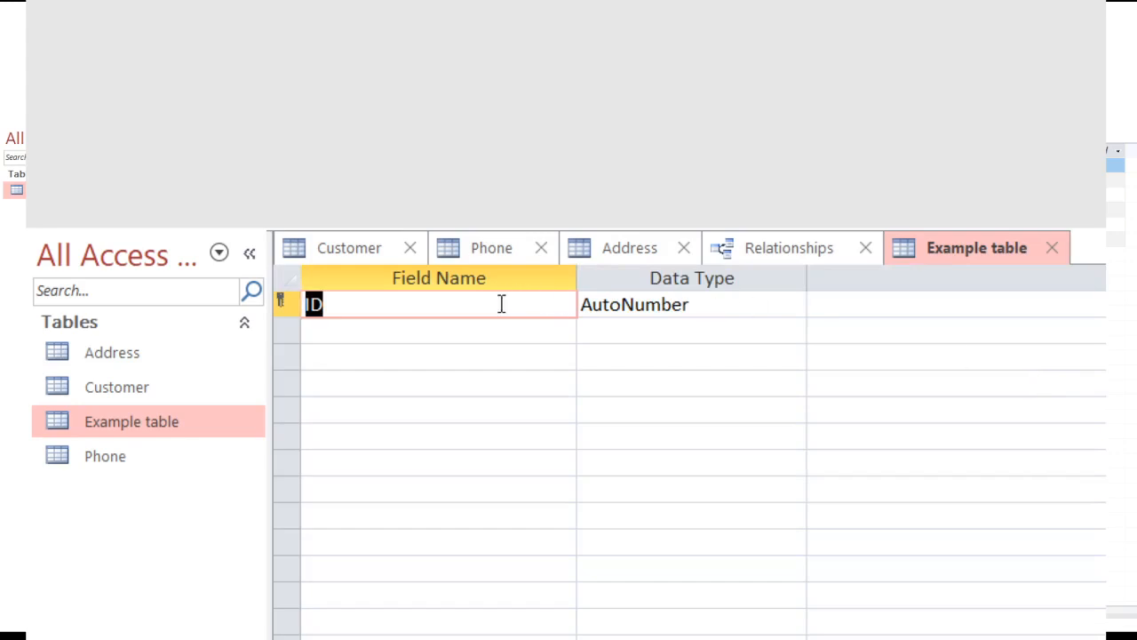
left_click(309, 306)
type("CarRental")
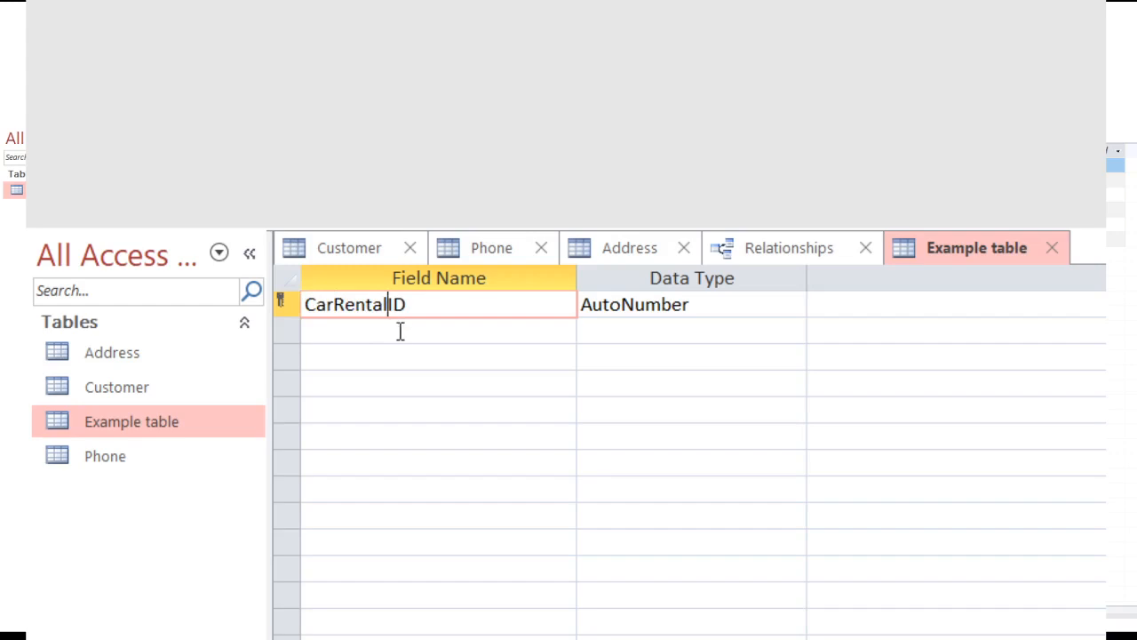
left_click(467, 324)
left_click(442, 308)
left_click(552, 336)
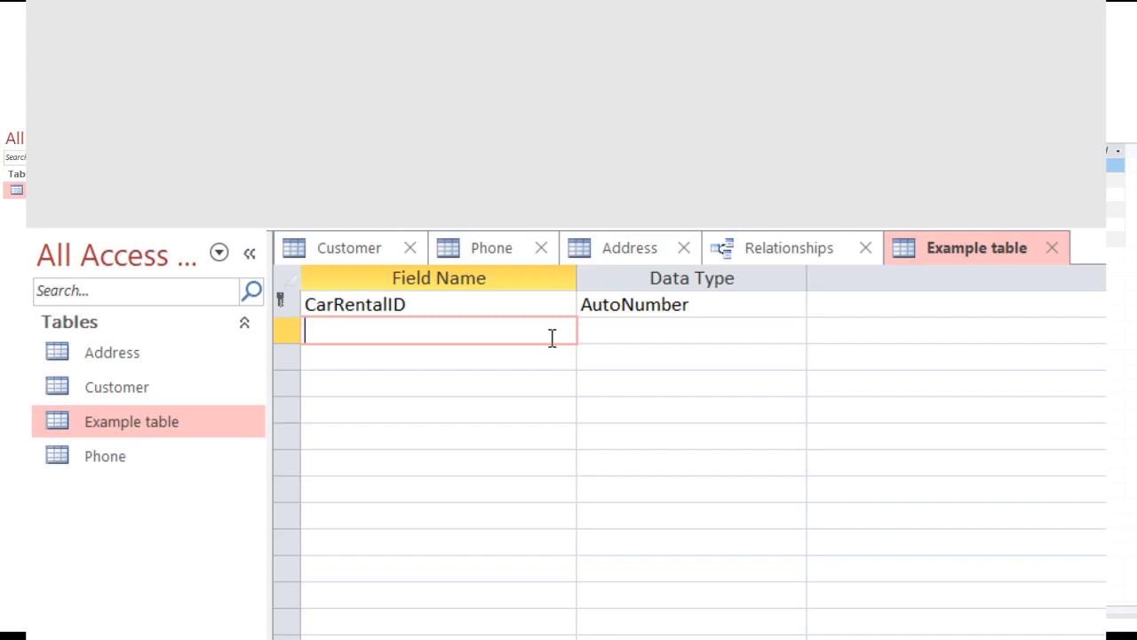
Step: Add a second field named Car Model to Example table with the default Short Text data type
type("Car Make")
key("BackSpace")
key("BackSpace")
key("BackSpace")
key("BackSpace")
key("BackSpace")
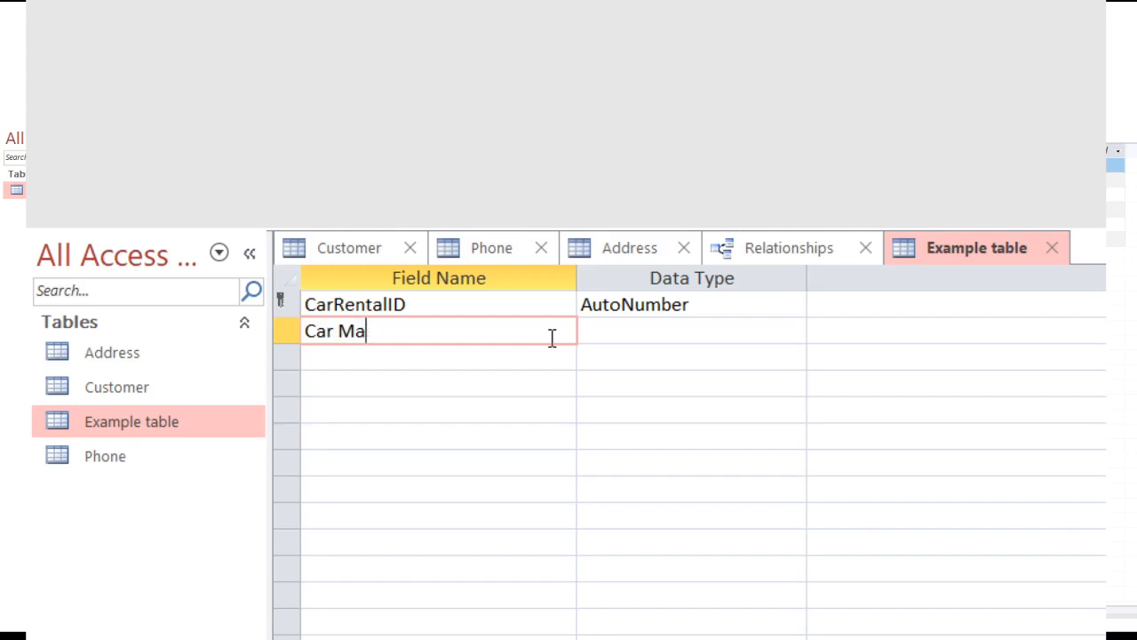
type("Model")
left_click(472, 358)
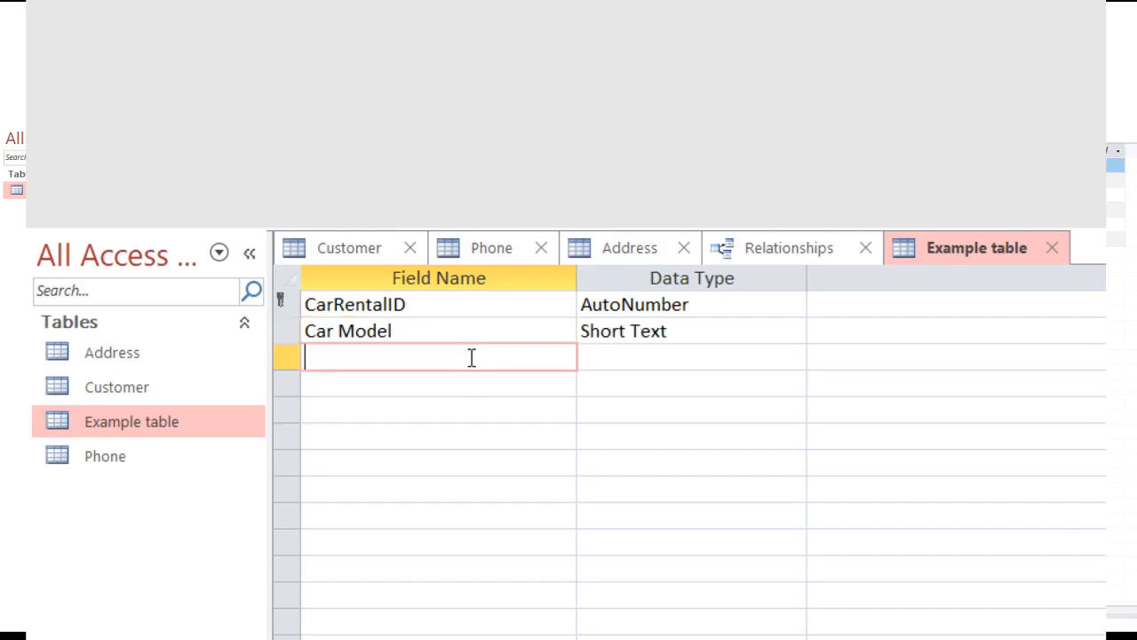
Step: Examine the Car Model field's data type and its properties, including validation rule, validation text, required, zero length and default value
left_click(732, 330)
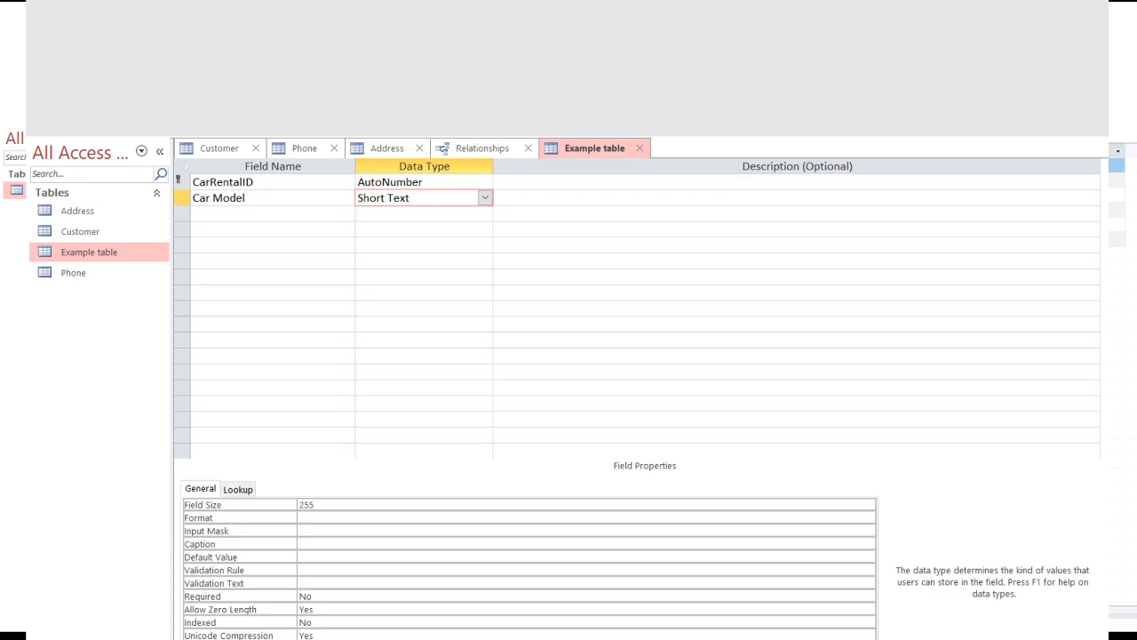
left_click(519, 639)
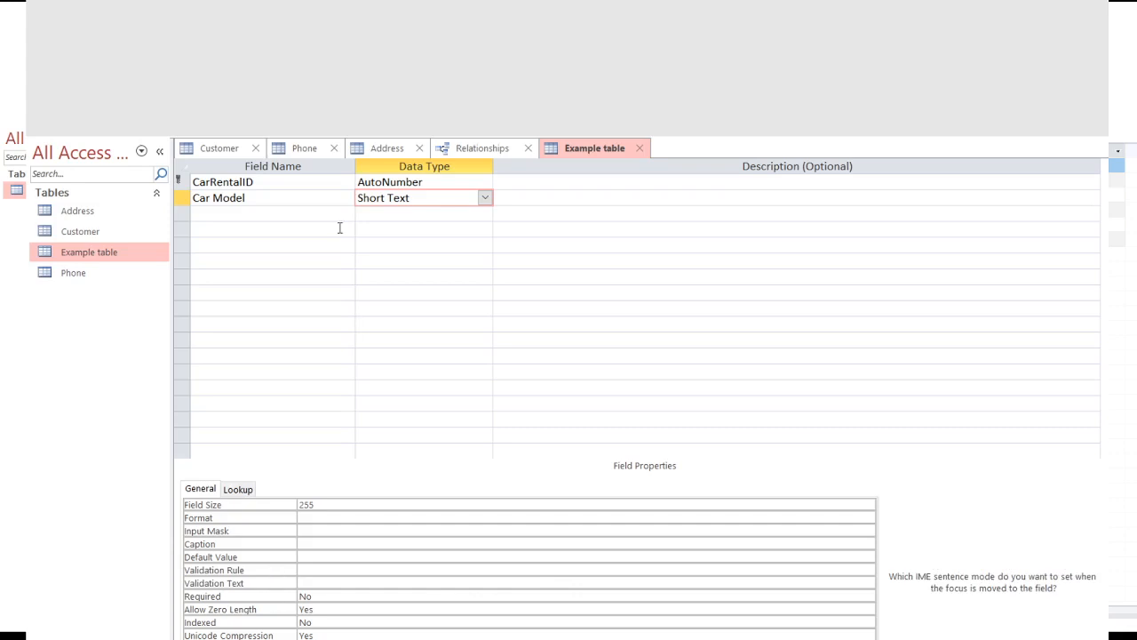
left_click(386, 198)
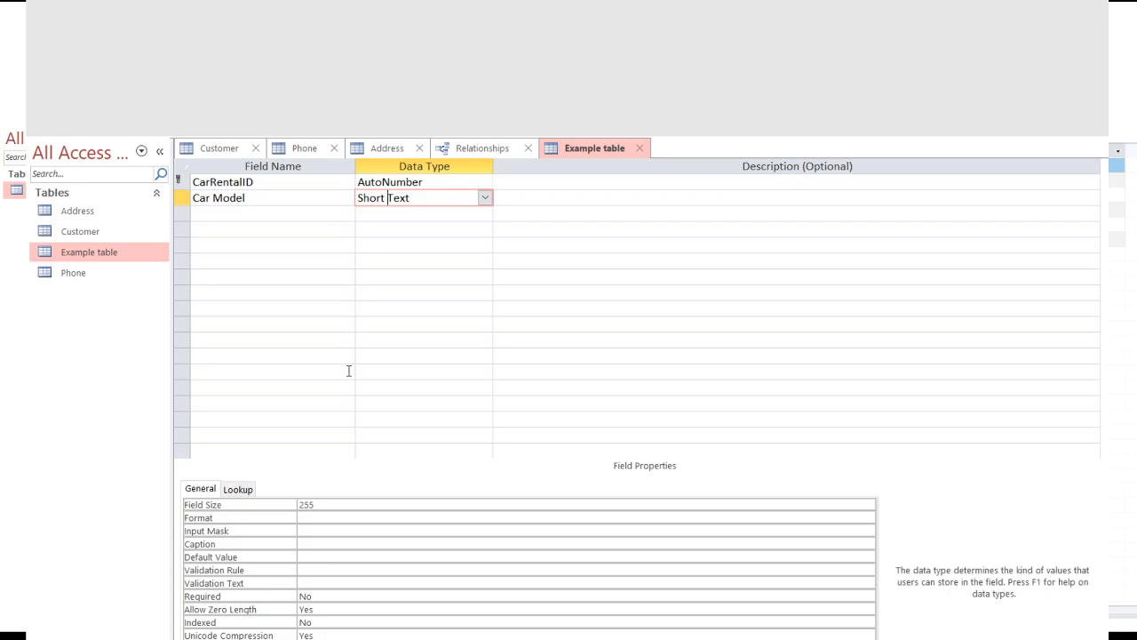
left_click(320, 569)
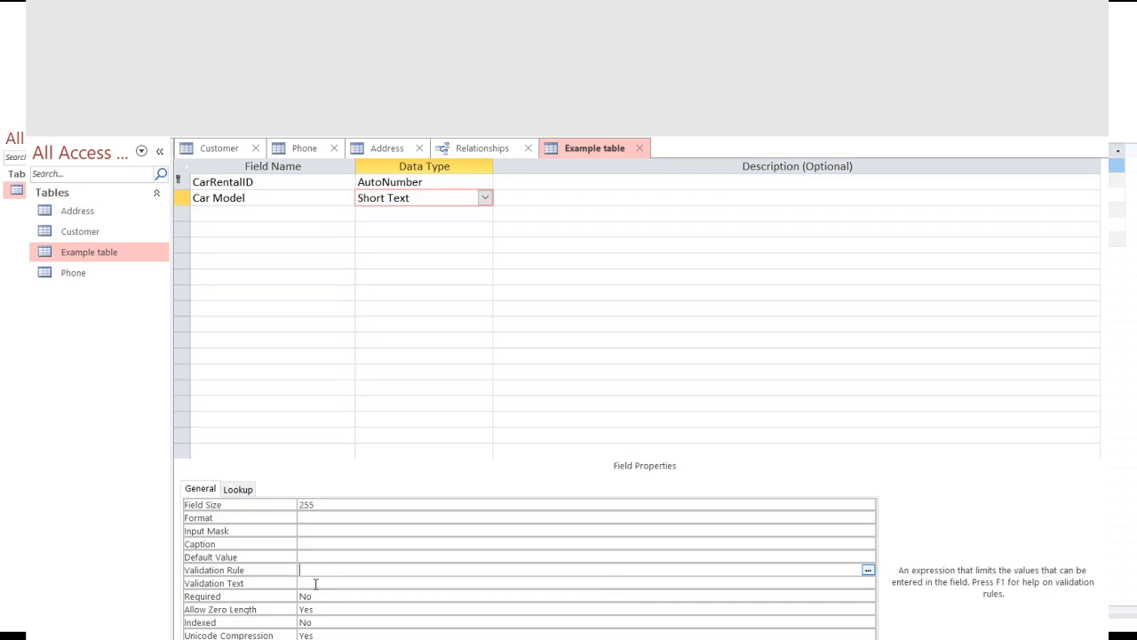
left_click(316, 583)
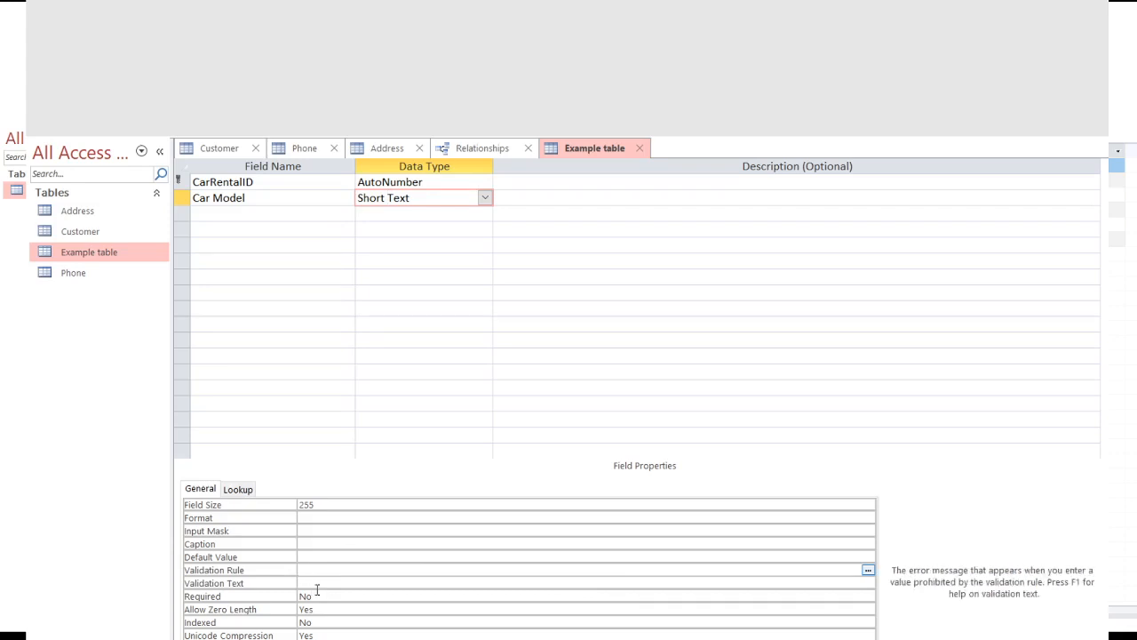
left_click(320, 608)
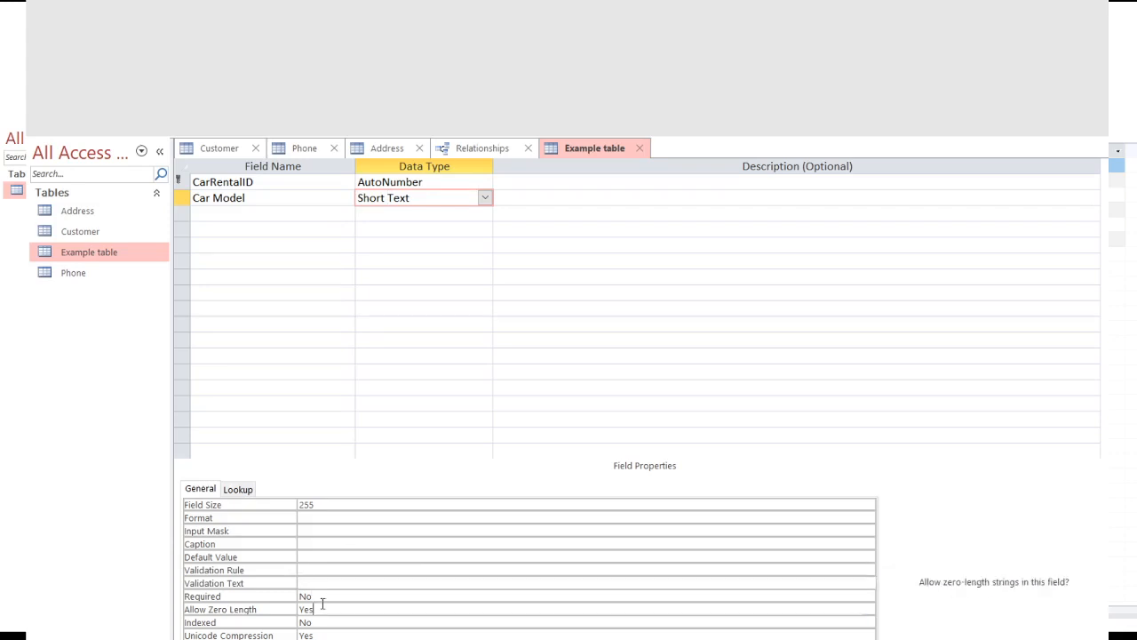
left_click(316, 597)
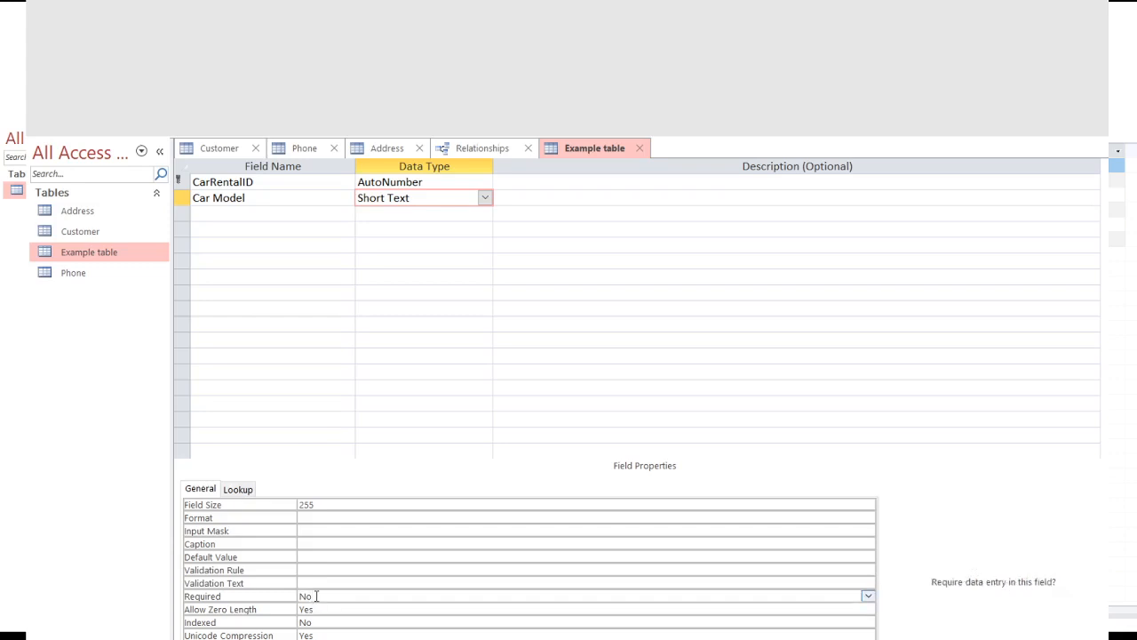
left_click(312, 558)
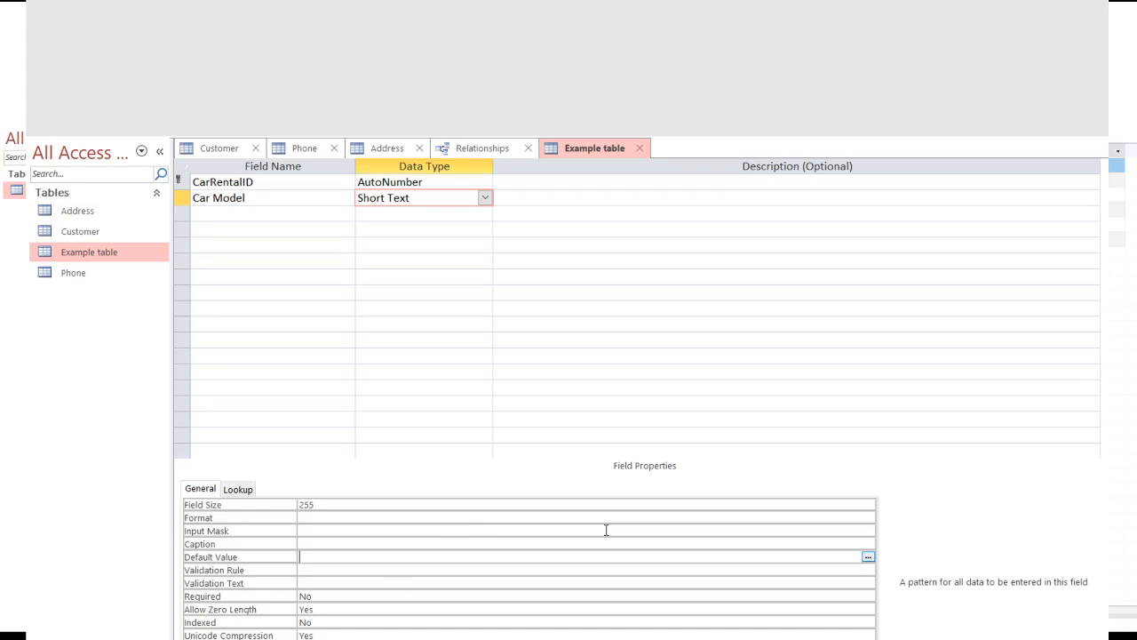
Step: Use the input mask builder to give the Car Model field the mask !\(999") "000\-0000;;_
left_click(304, 198)
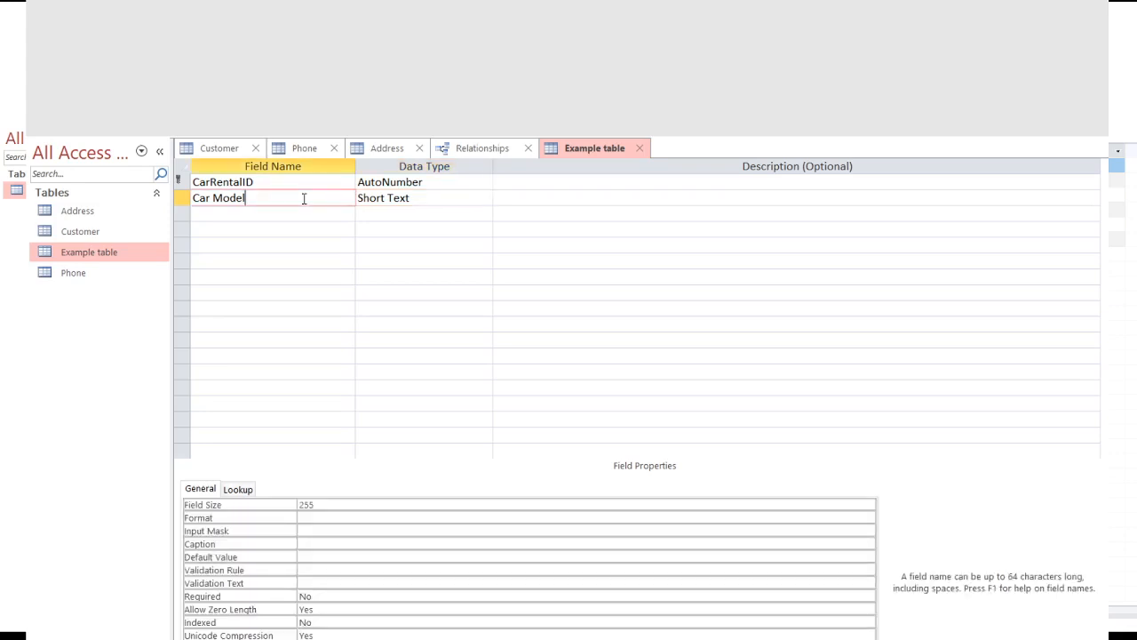
left_click(587, 530)
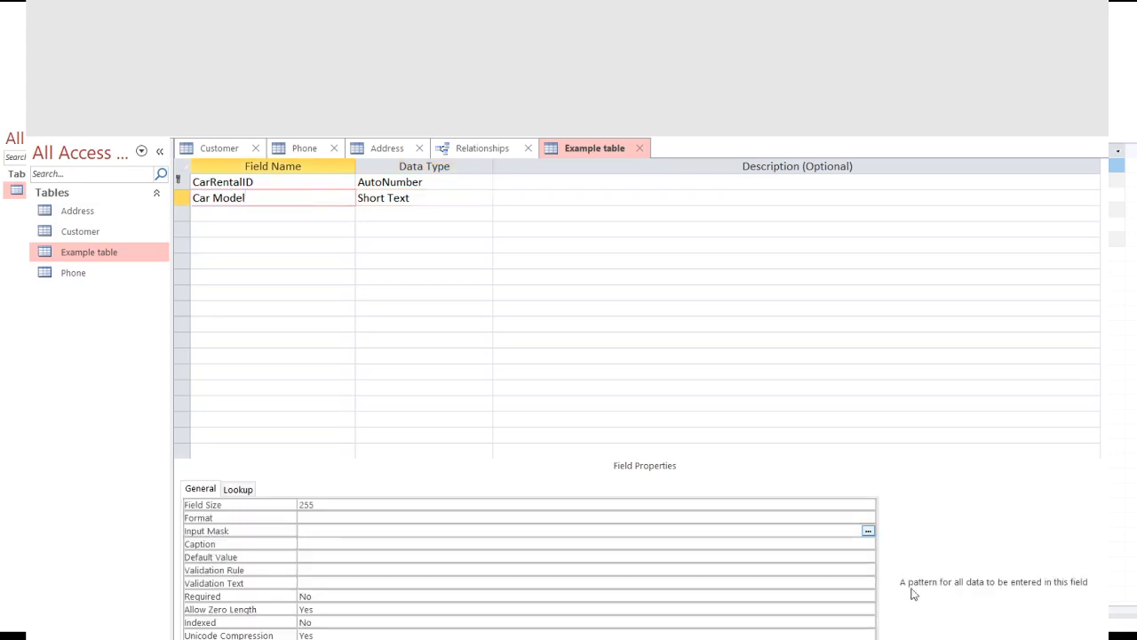
left_click(866, 530)
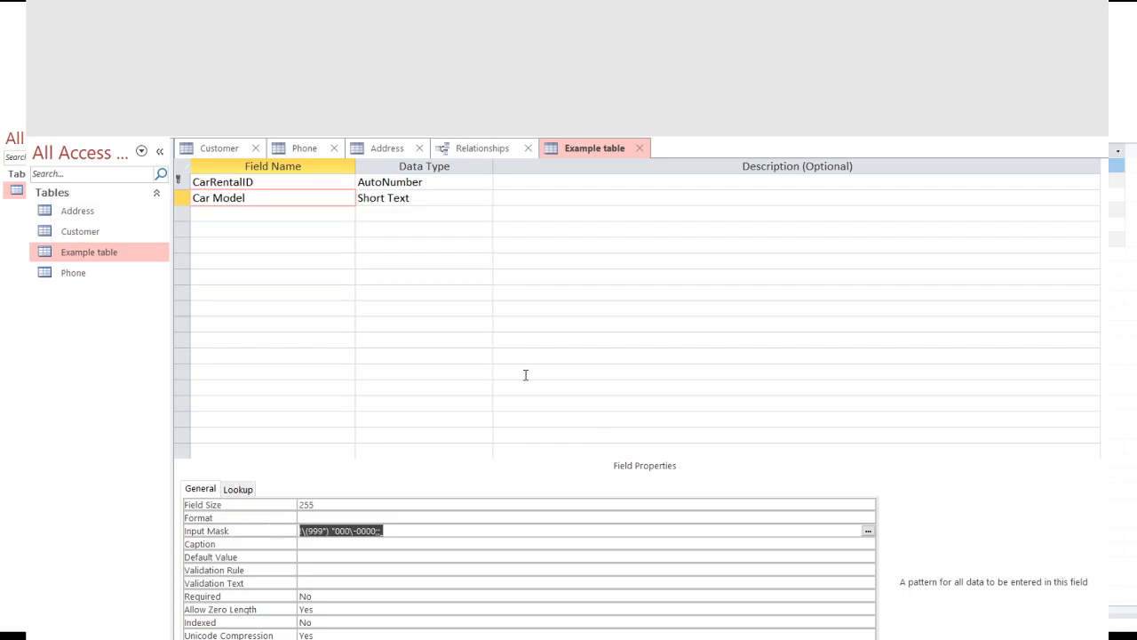
left_click(390, 218)
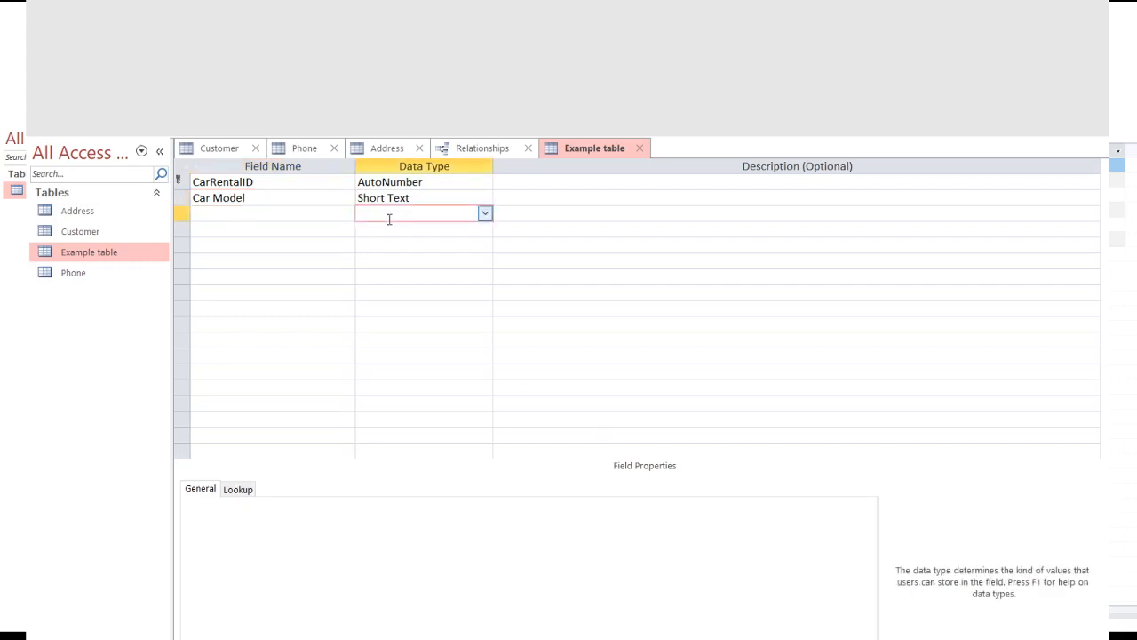
left_click(340, 191)
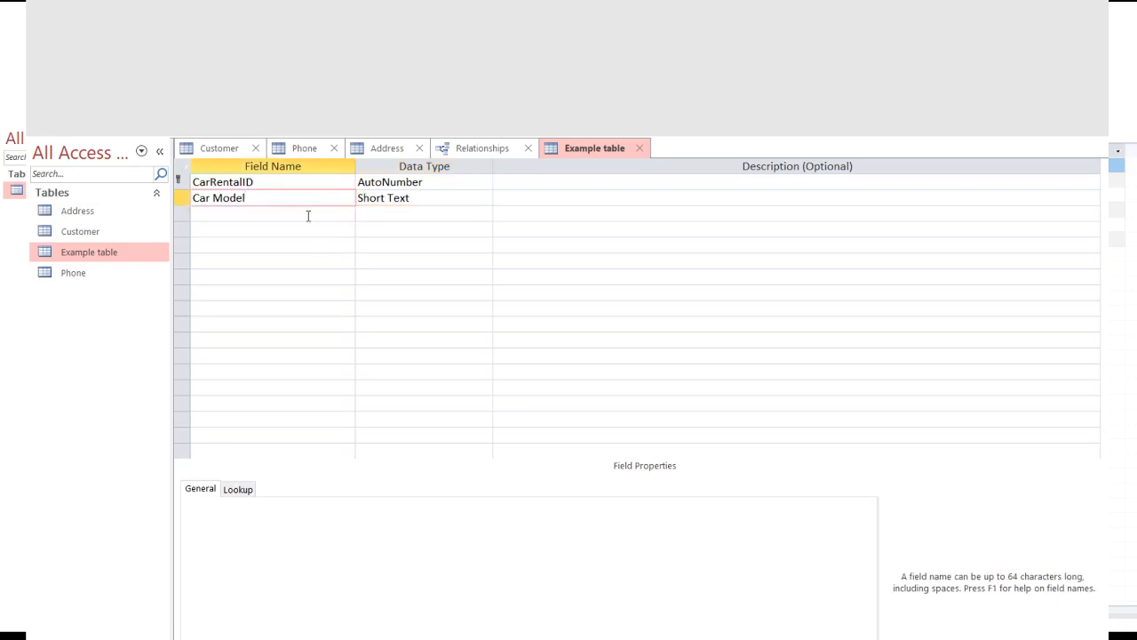
left_click(301, 215)
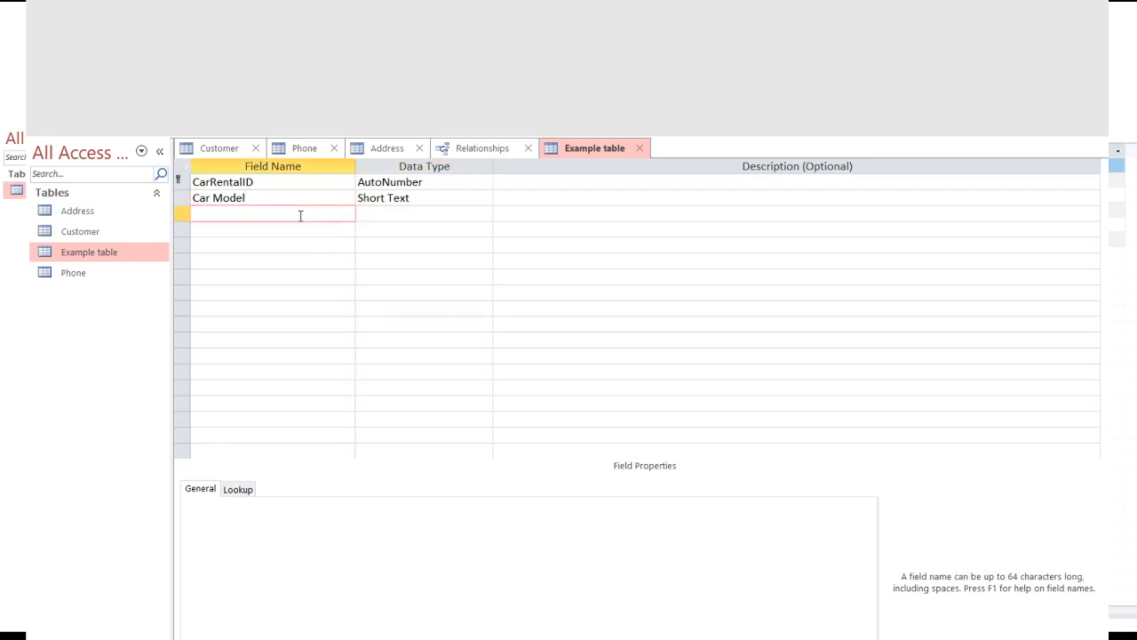
Step: Add a third field named Rent date to Example table and set its data type to Date/Time
type("Rent date")
left_click(387, 213)
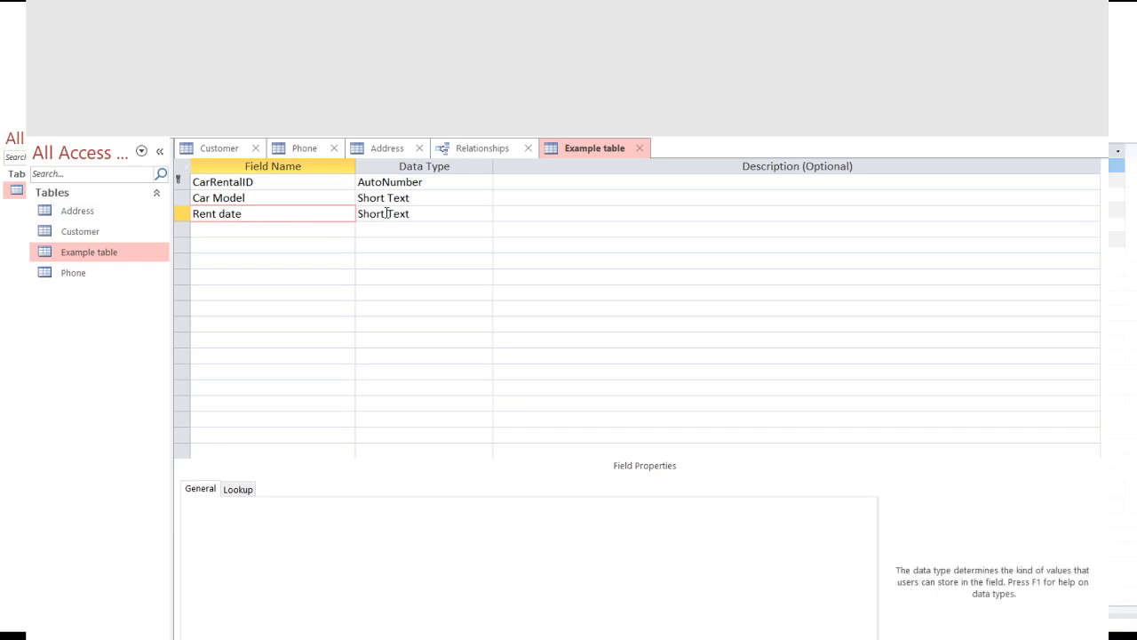
left_click(387, 213)
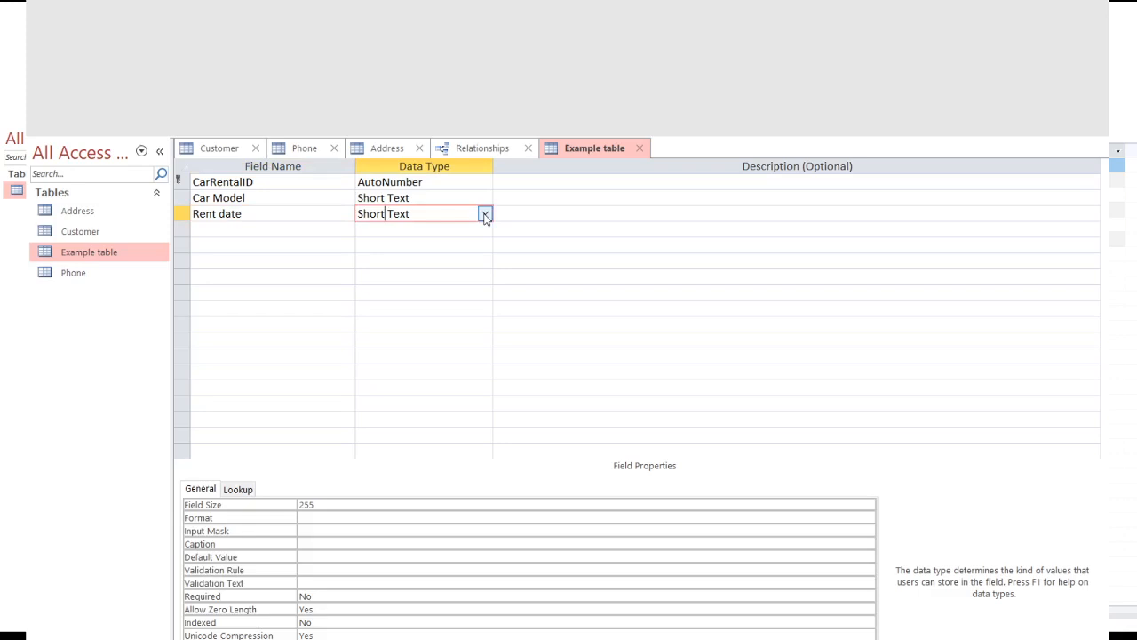
left_click(436, 295)
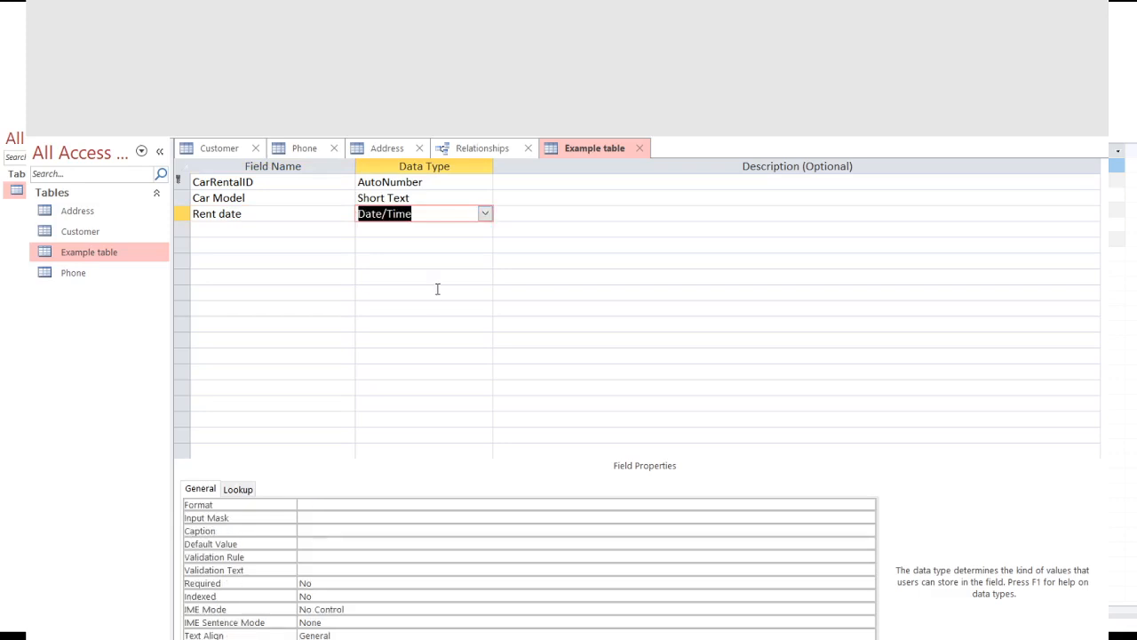
Step: Add a fourth field named Price to Example table and set its data type to Currency
left_click(321, 226)
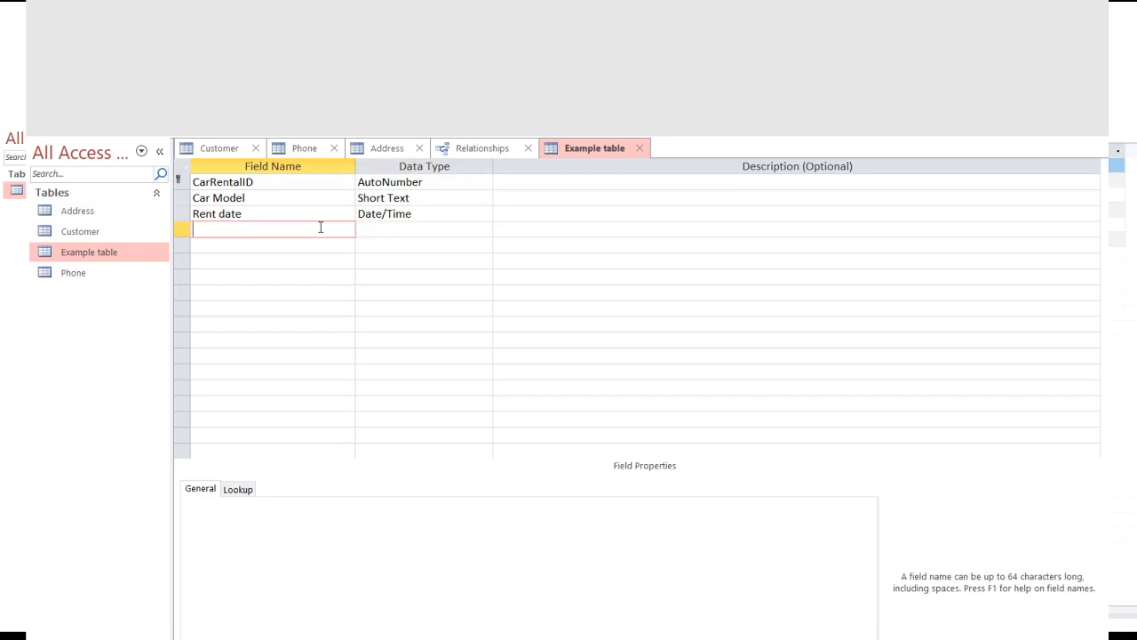
type("Price")
left_click(401, 224)
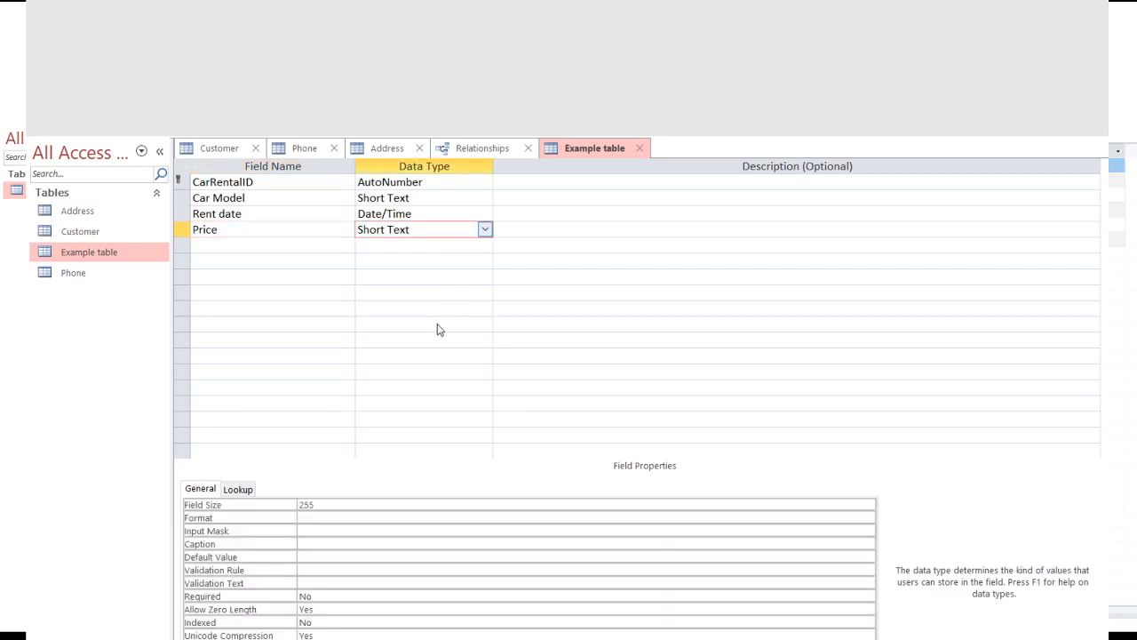
type("cy")
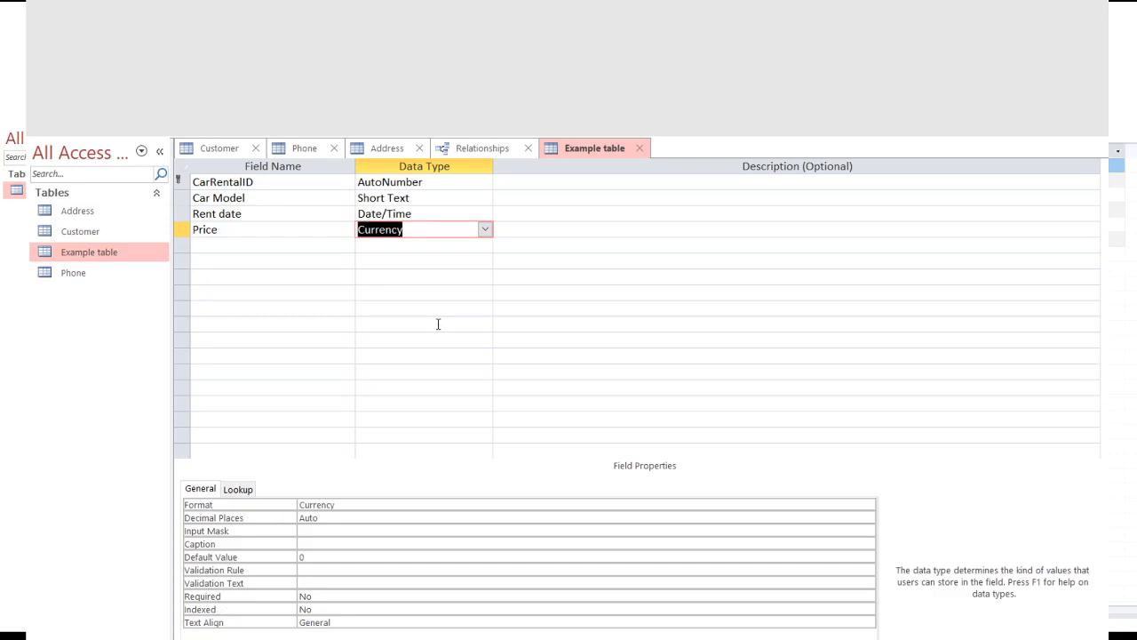
key("BackSpace")
left_click(268, 227)
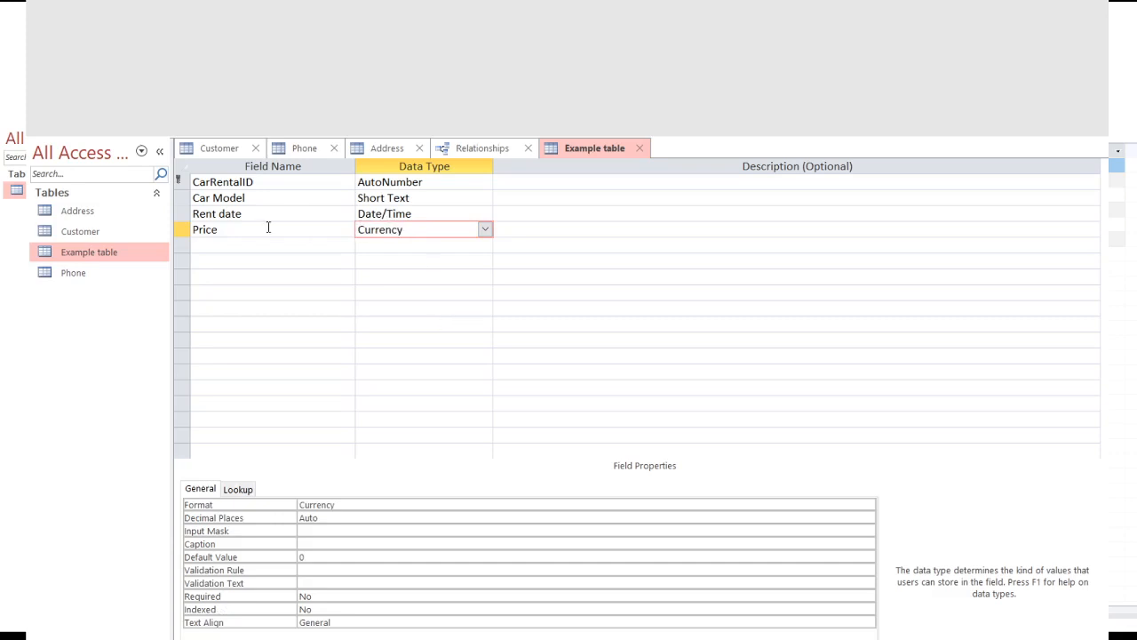
Step: Switch Example table to Datasheet View and try to enter the letter a in the first record's Car Model cell
left_click(391, 261)
left_click(471, 188)
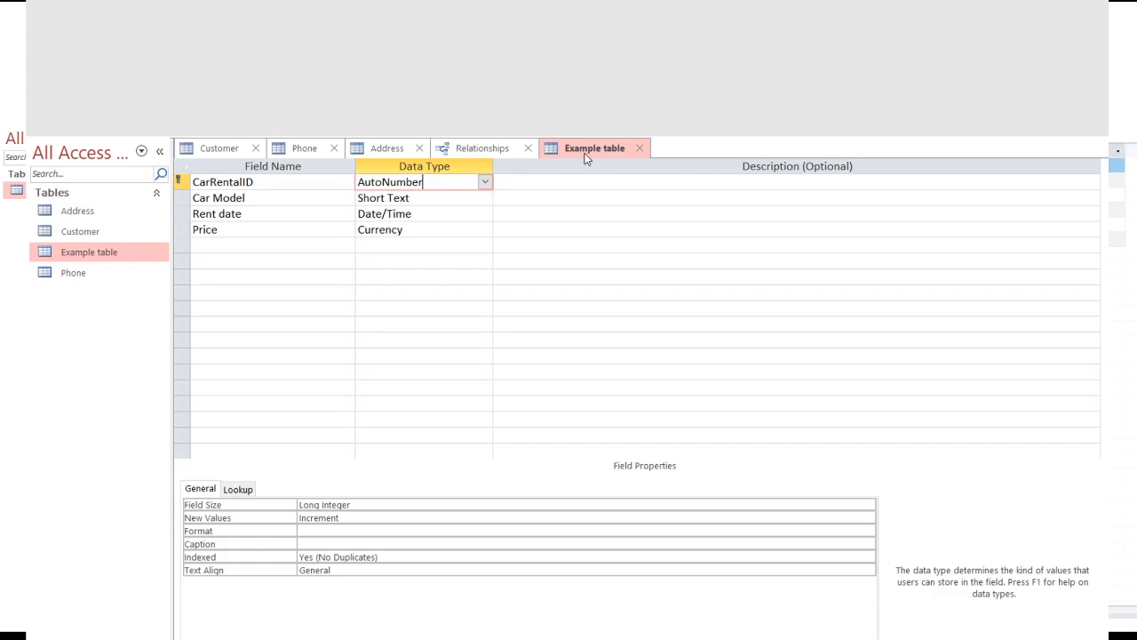
left_click(664, 251)
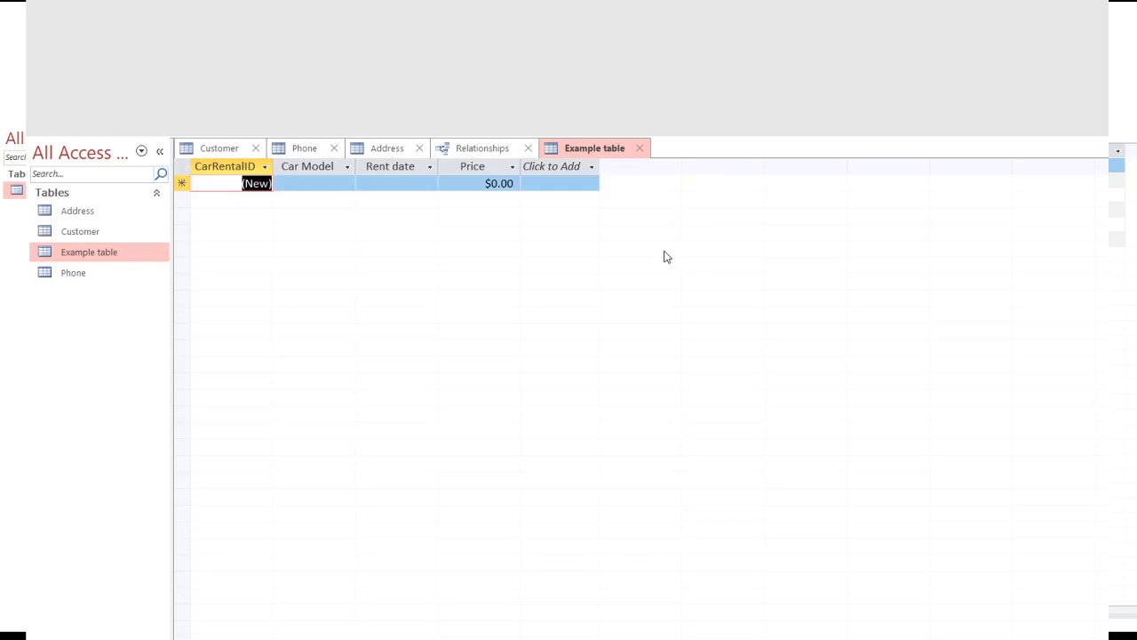
left_click(316, 185)
left_click(313, 184)
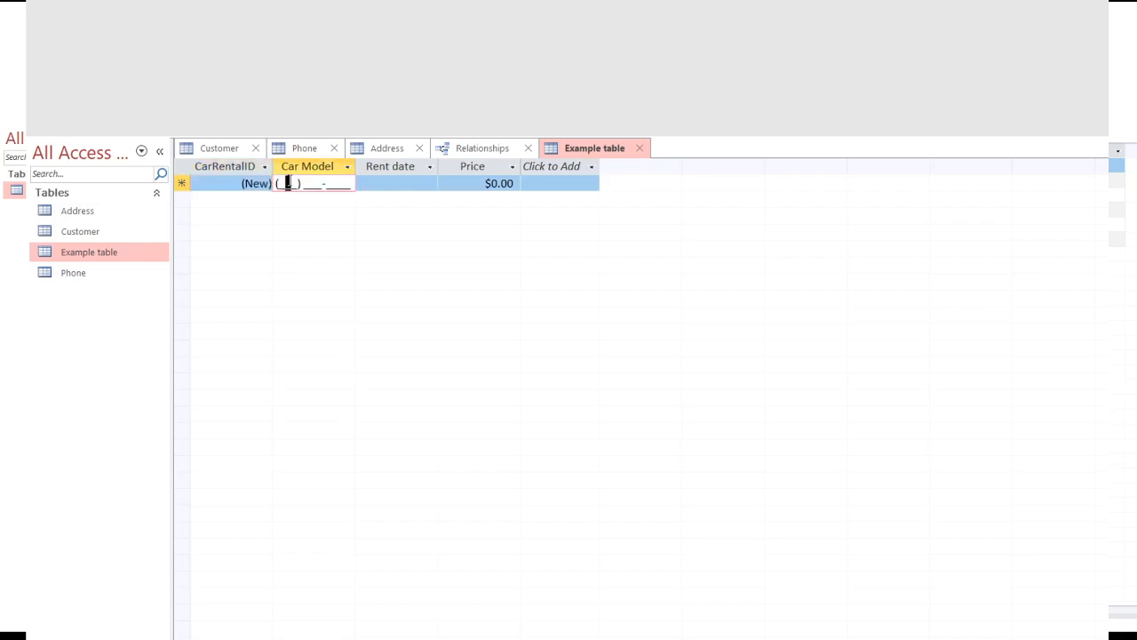
type("a")
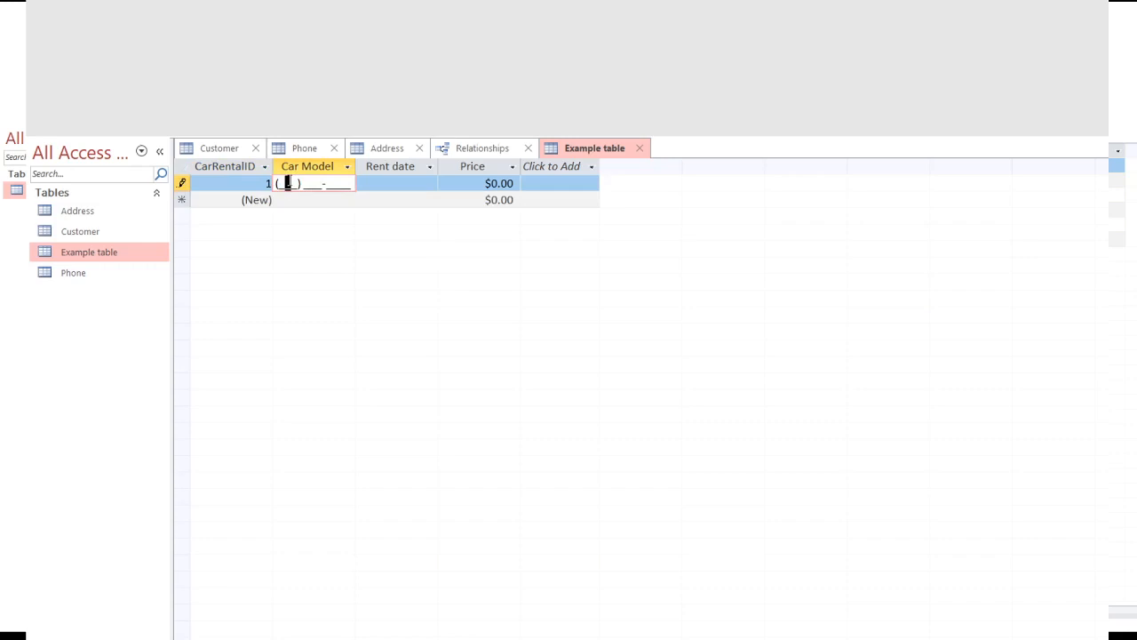
left_click(293, 199)
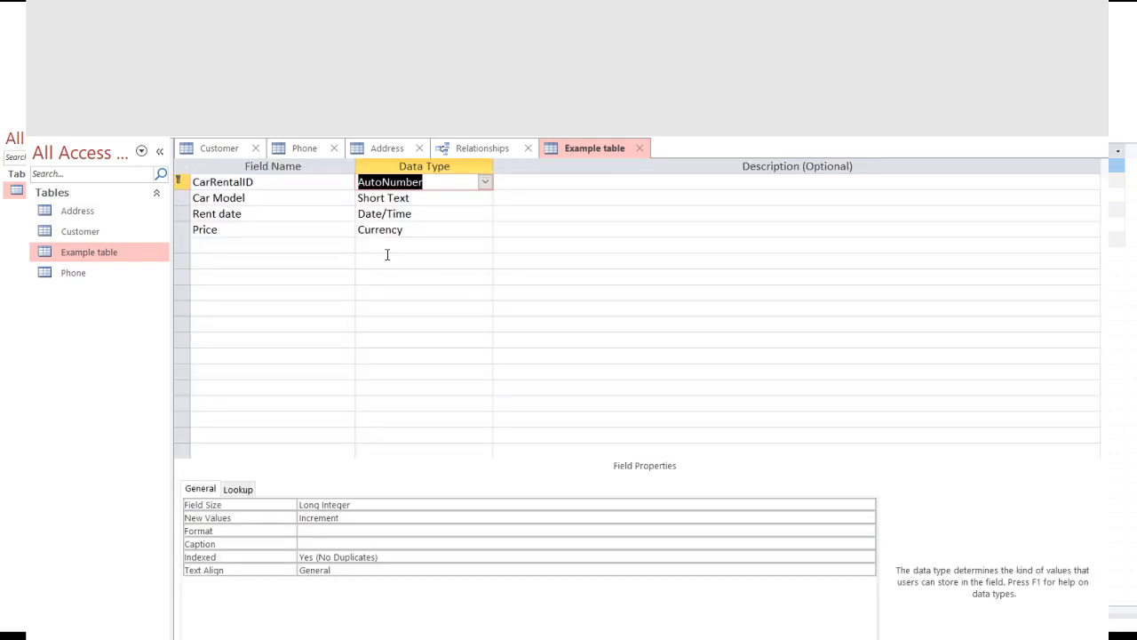
Step: Try the Long Text data type on the Car Model field in Design View and restore it to Short Text
left_click(412, 199)
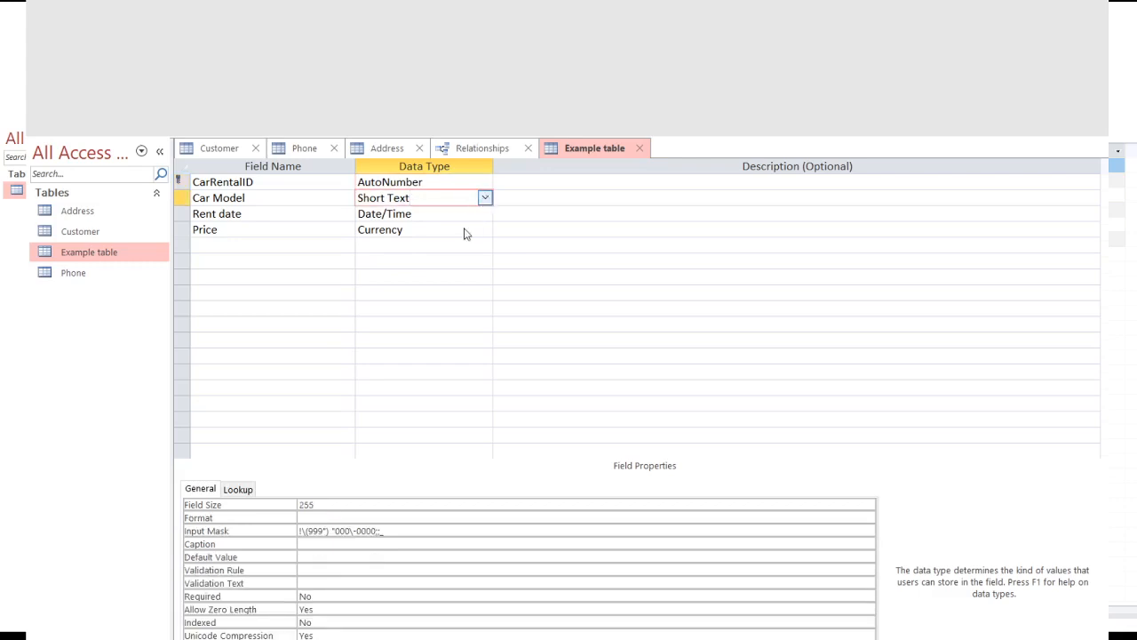
left_click(464, 230)
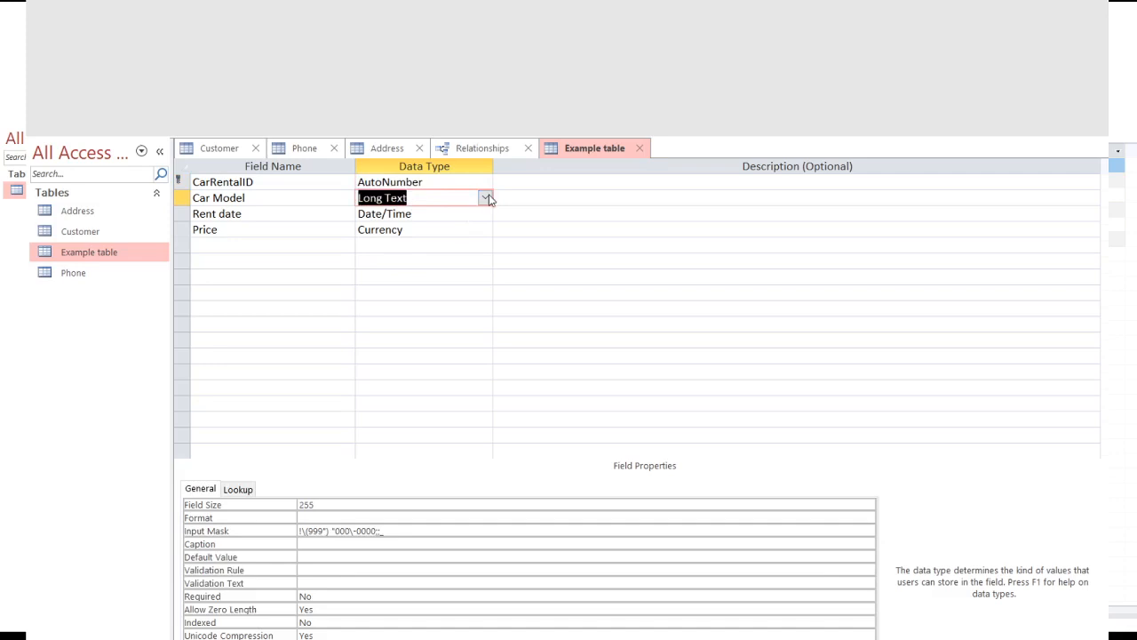
left_click(445, 216)
left_click(480, 224)
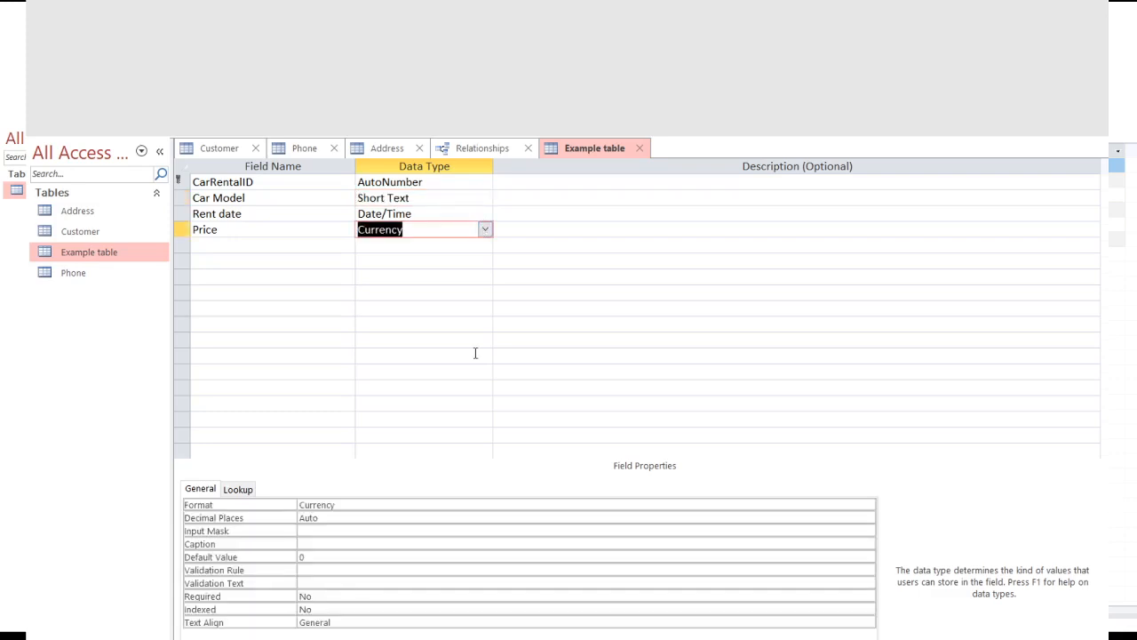
left_click(473, 230)
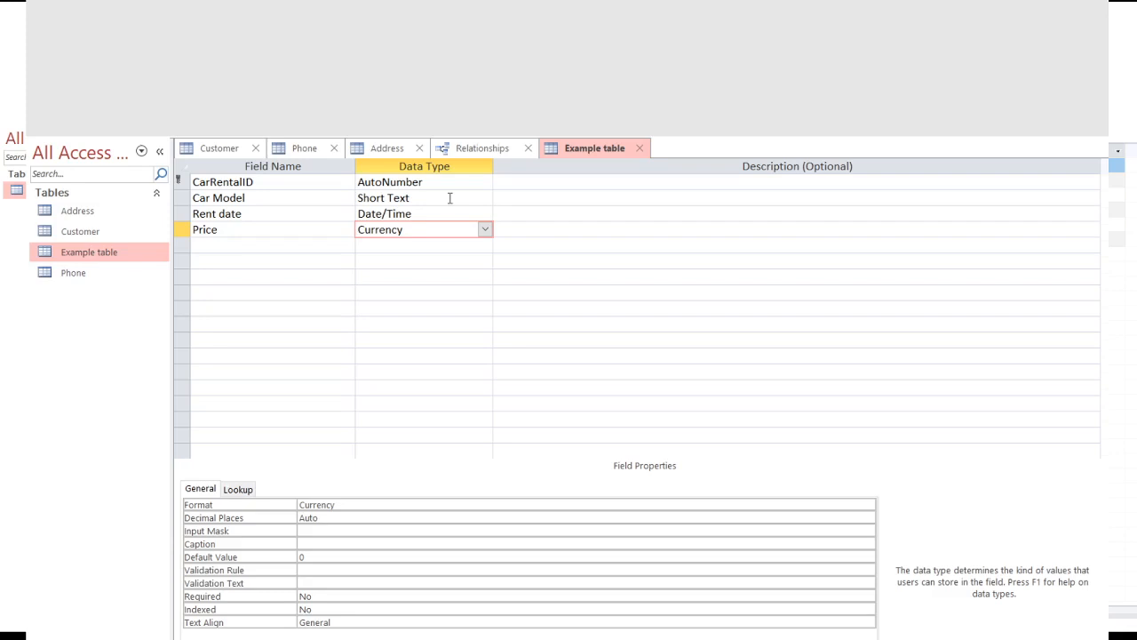
left_click(450, 198)
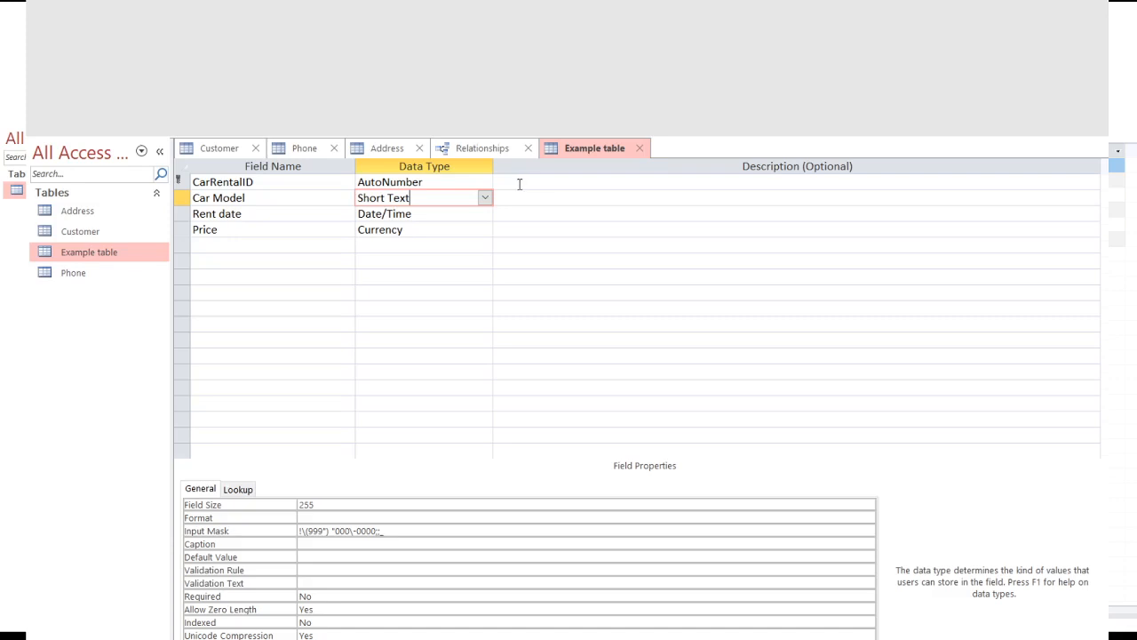
Step: Return to Datasheet View, try the text dfefe in the first record's Rent date, and replace it with the current date, 4/17/2020
right_click(575, 151)
left_click(614, 243)
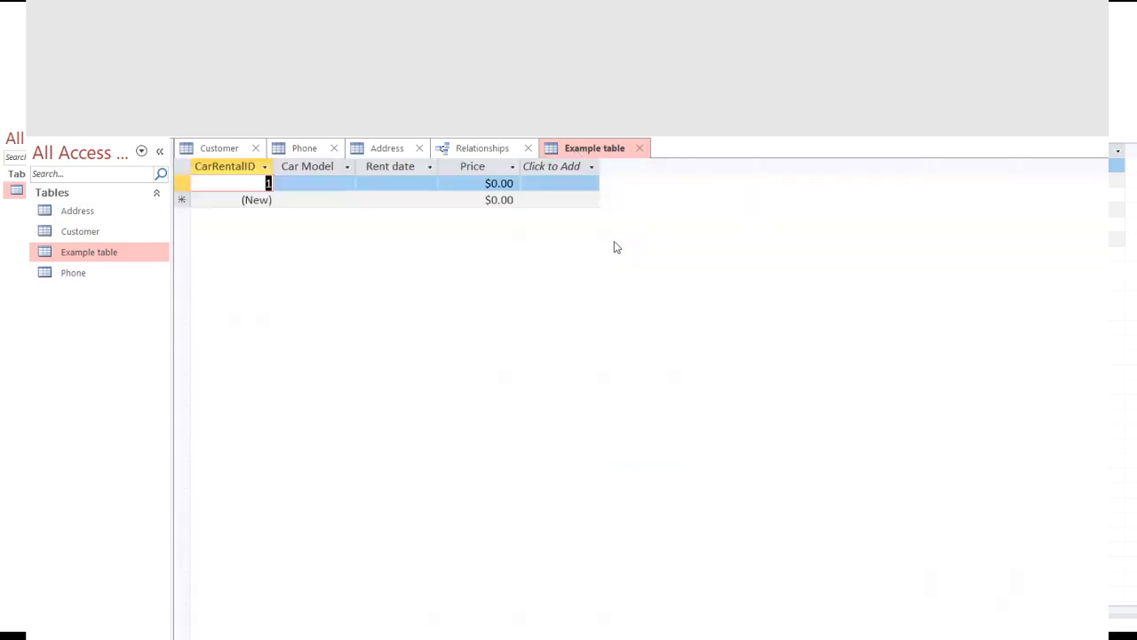
left_click(310, 183)
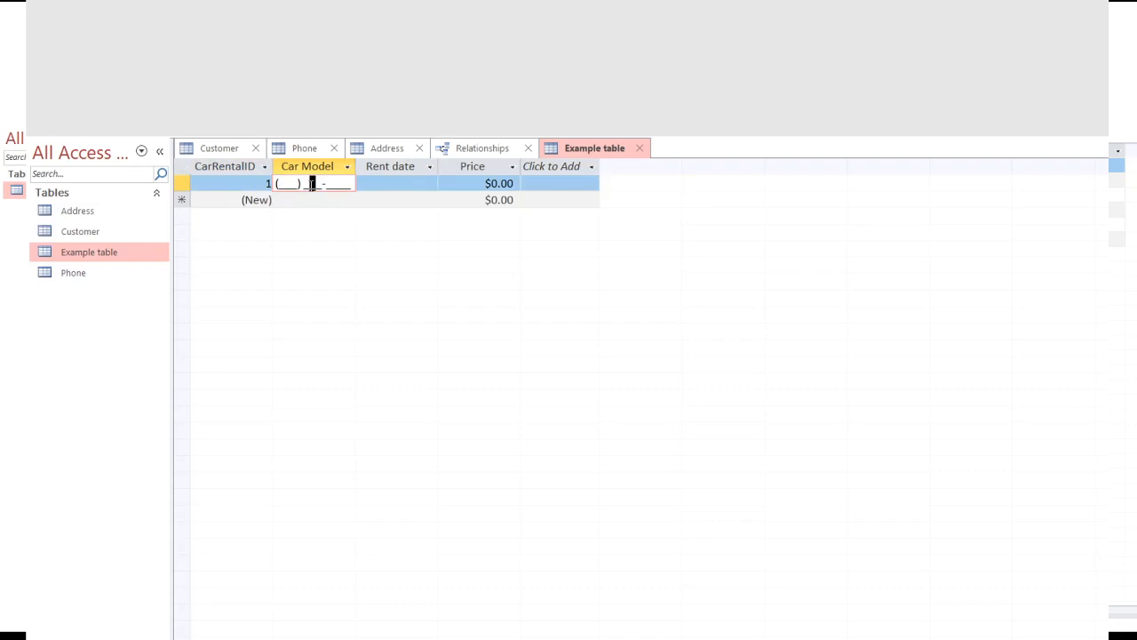
key("BackSpace")
left_click(406, 184)
type("dfefe")
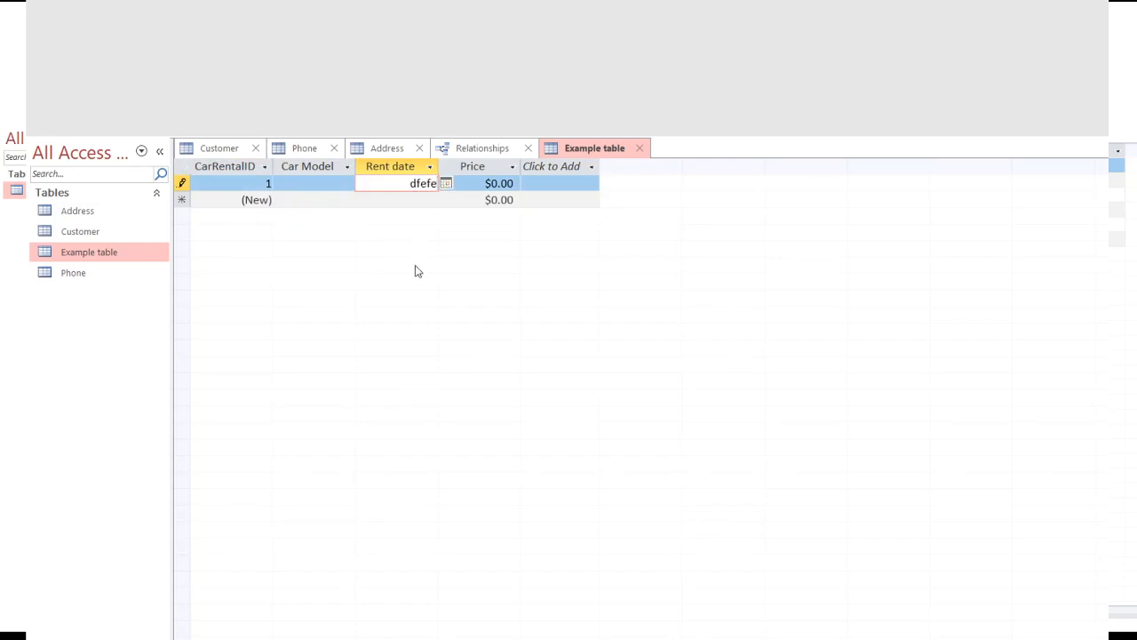
key("Escape")
key("ctrl+semicolon")
Step: Set the first record's Price to $5.00
left_click(493, 184)
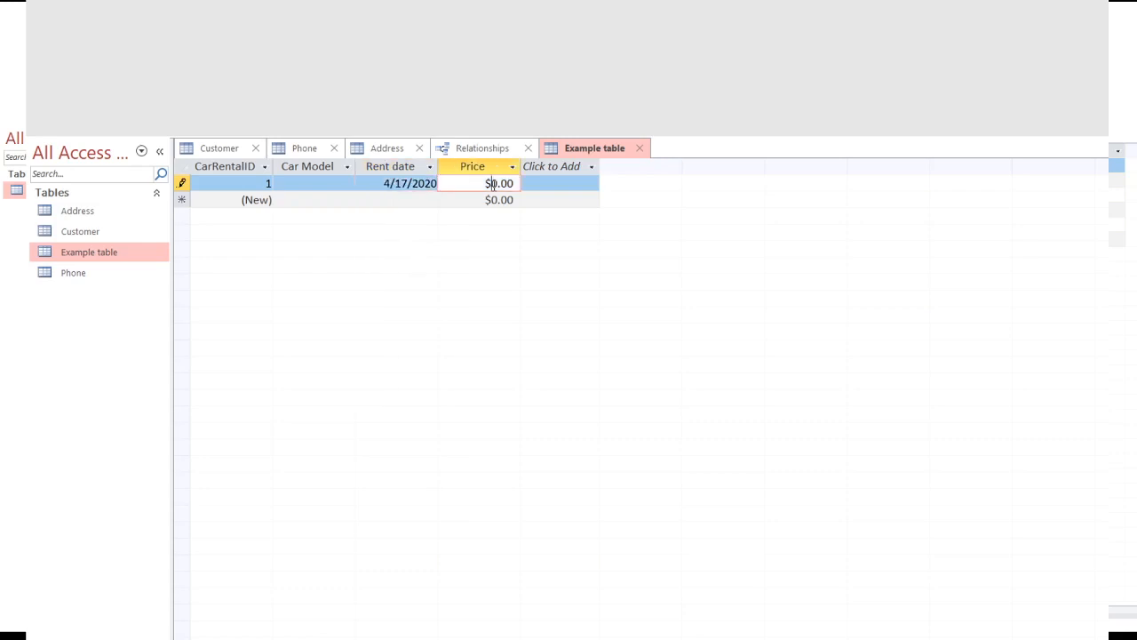
key("Delete")
type("5")
Step: Check the Car Model cells' input mask and sort Example table by the Car Model column
left_click(337, 183)
left_click(283, 183)
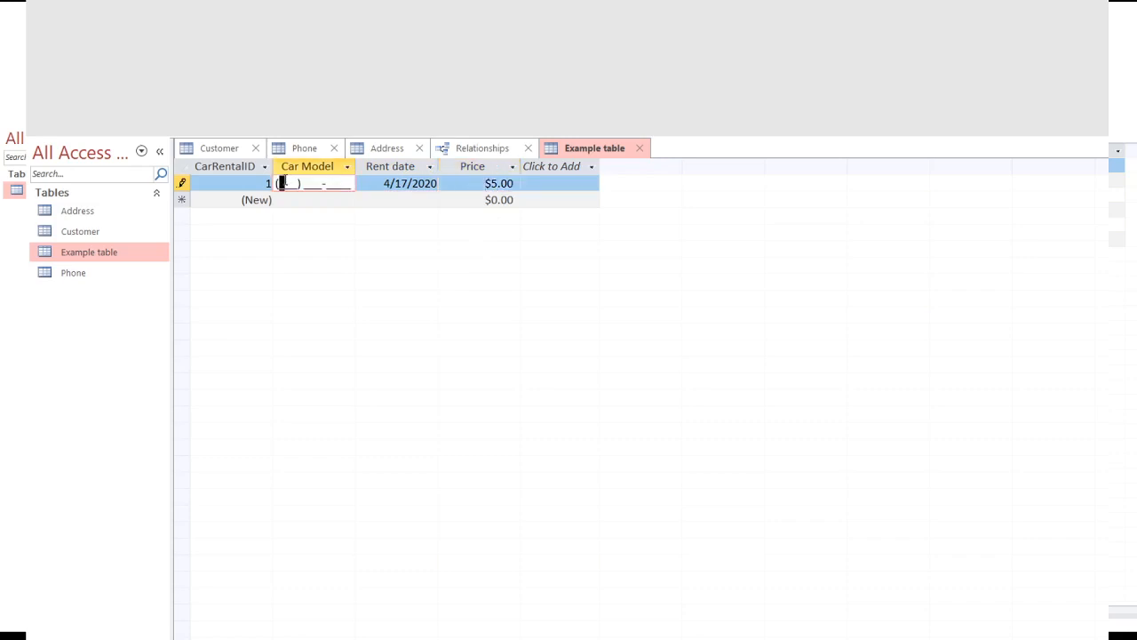
left_click(294, 200)
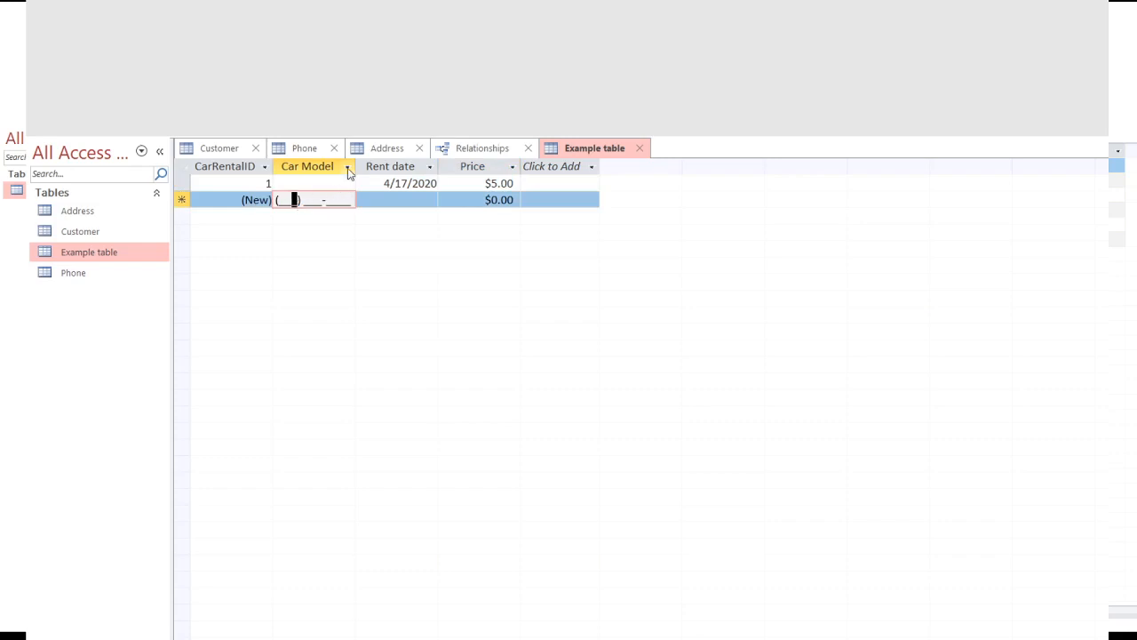
left_click(347, 168)
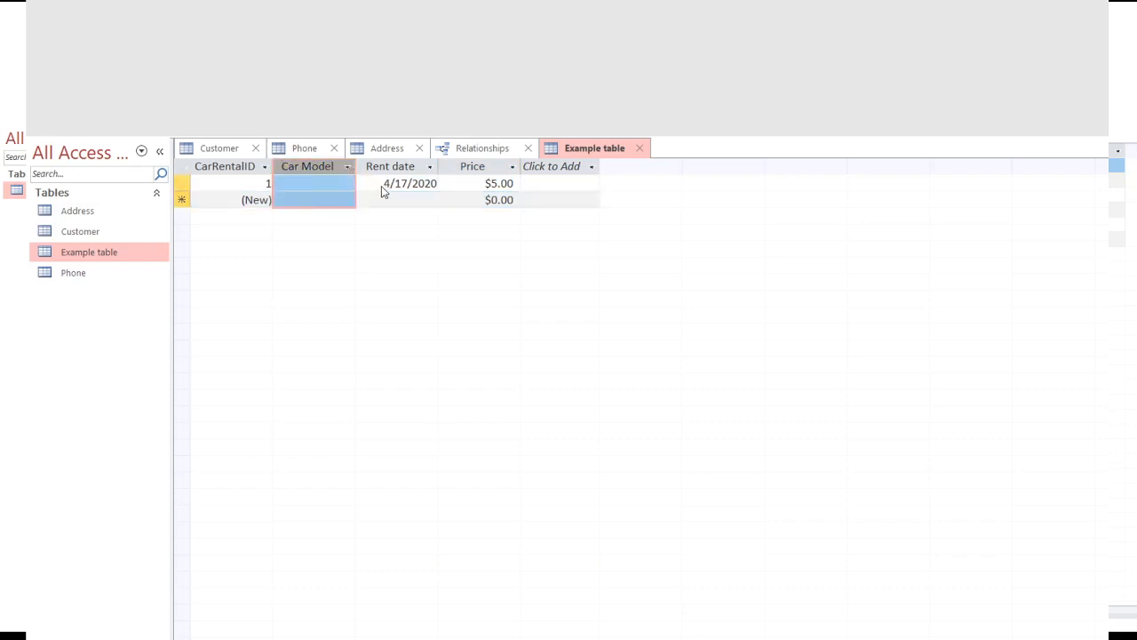
left_click(301, 184)
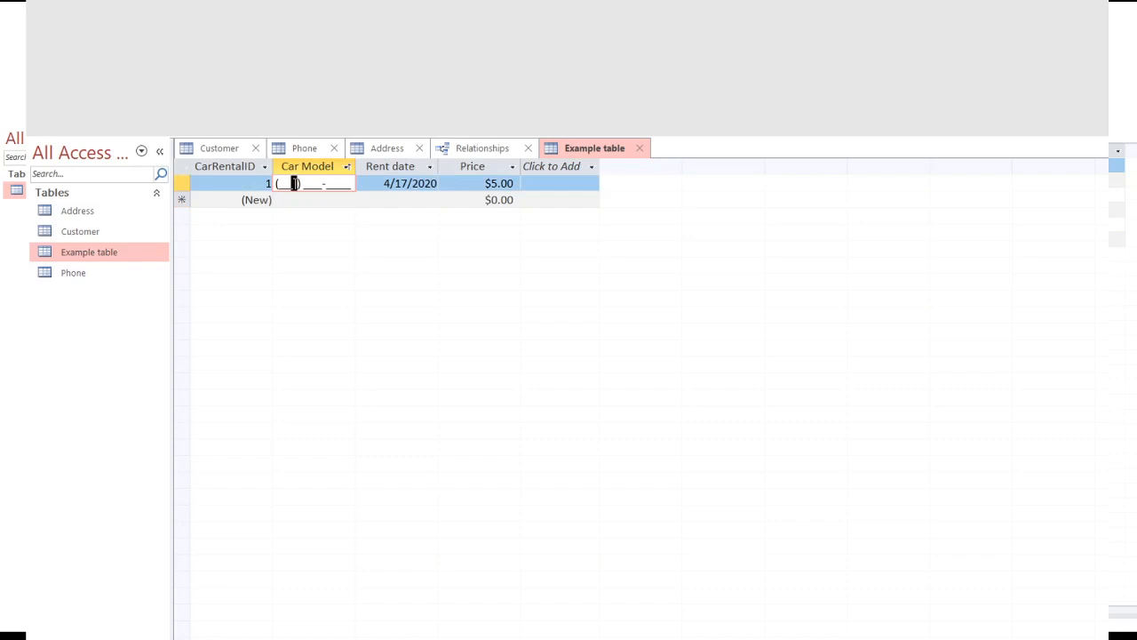
Step: Open the Customer table and examine its name columns and the options for adding a new field
left_click(93, 217)
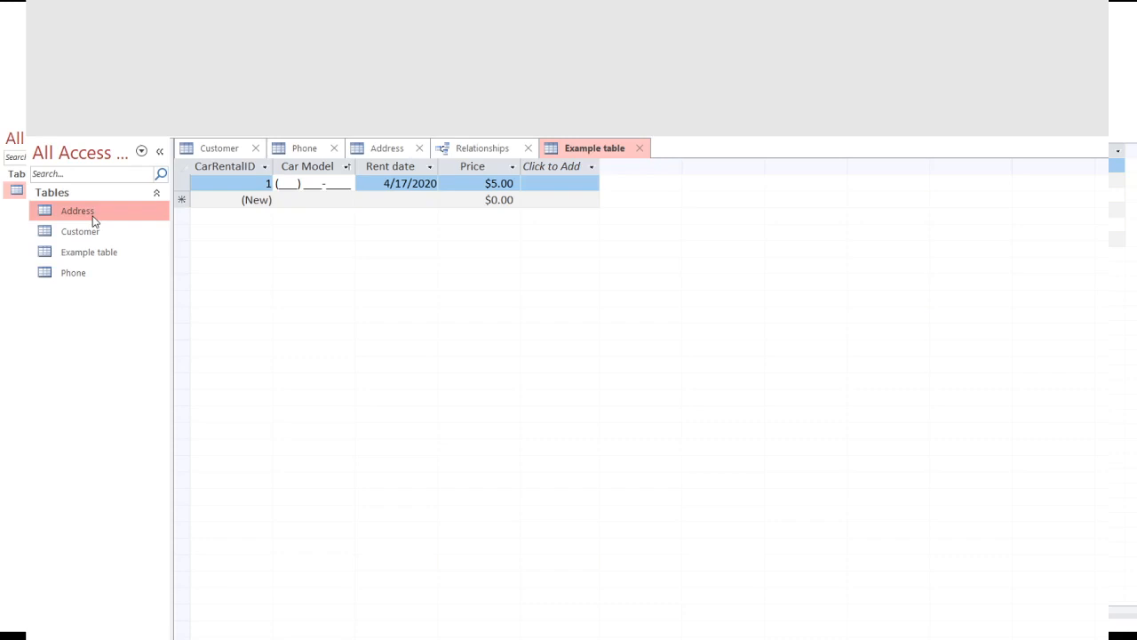
double_click(103, 238)
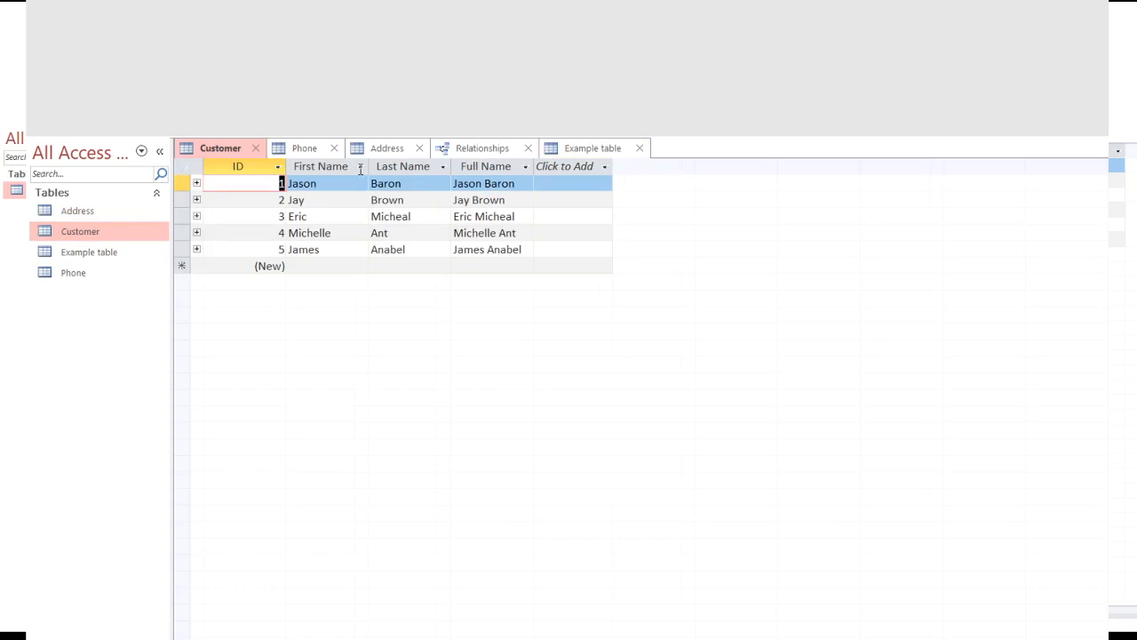
left_click(354, 200)
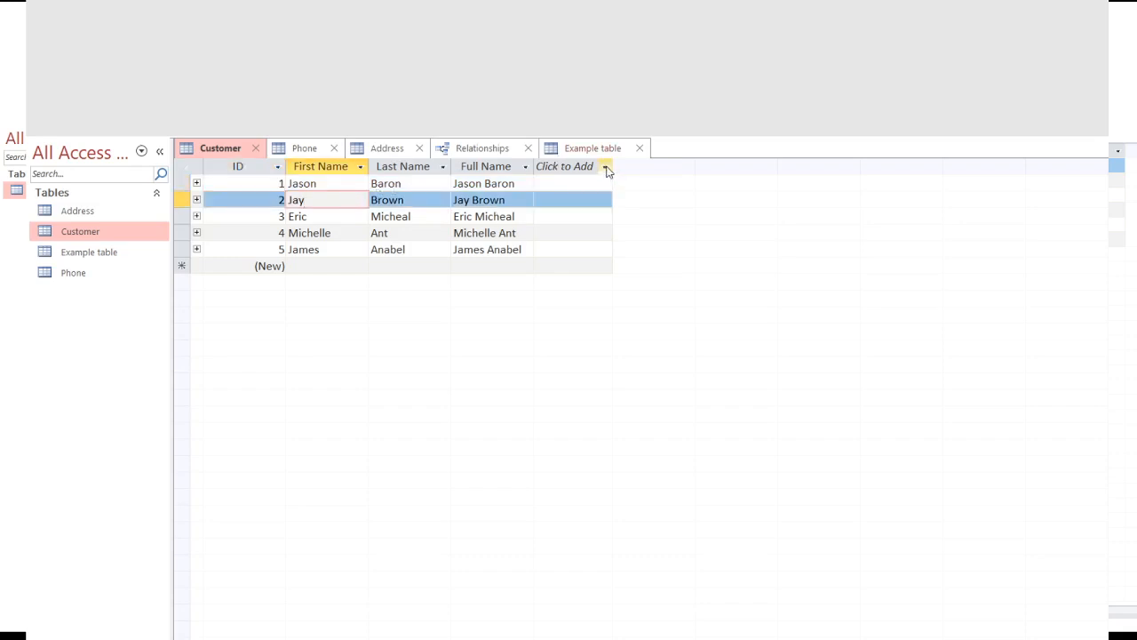
left_click(606, 168)
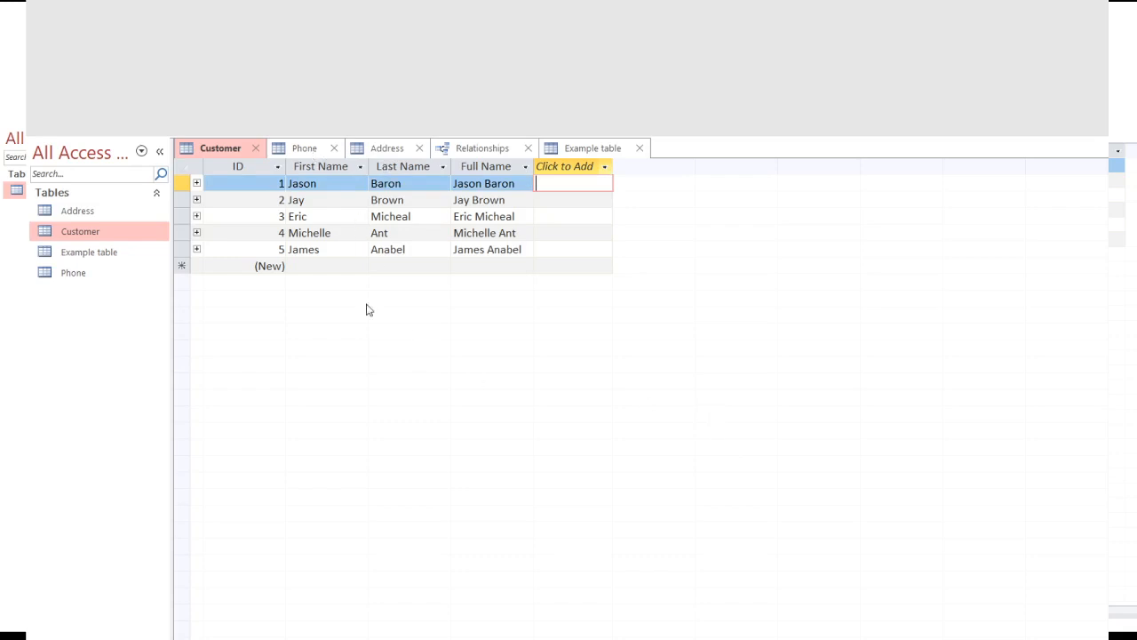
left_click(119, 217)
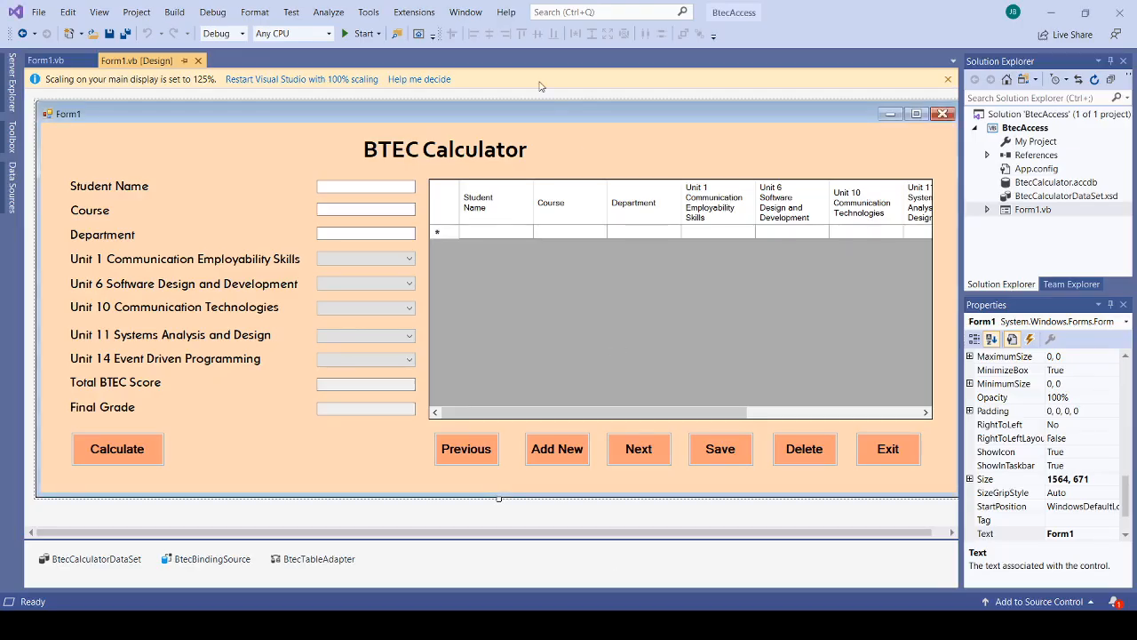
Step: Start the BtecAccess project in Visual Studio and bring up the Form1.vb code behind the BTEC Calculator form
left_click(347, 40)
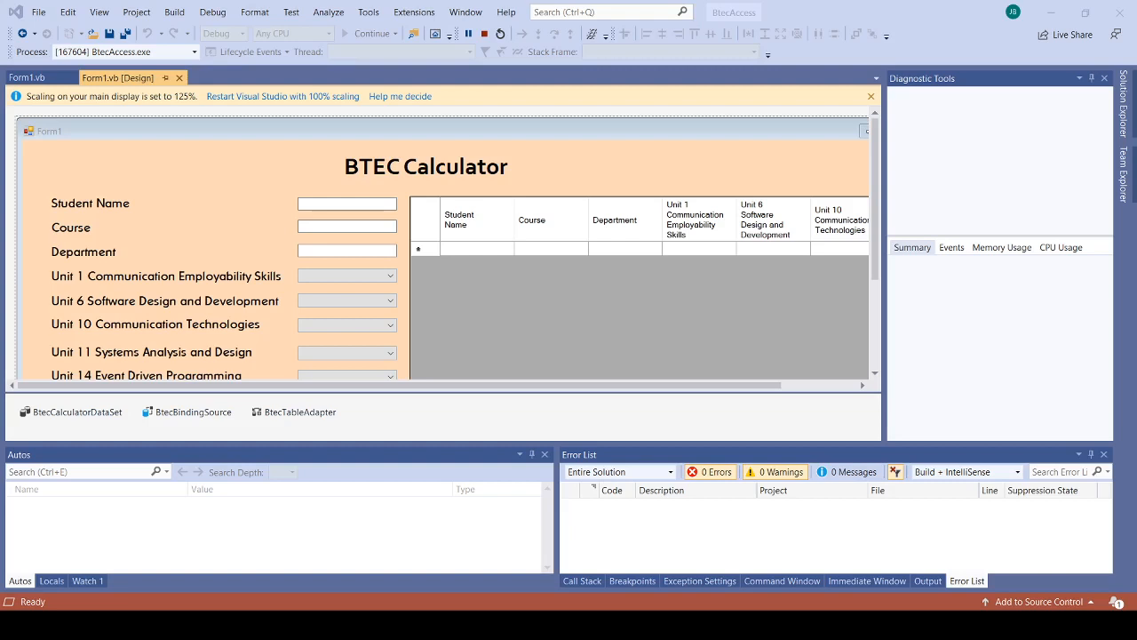
left_click(1119, 12)
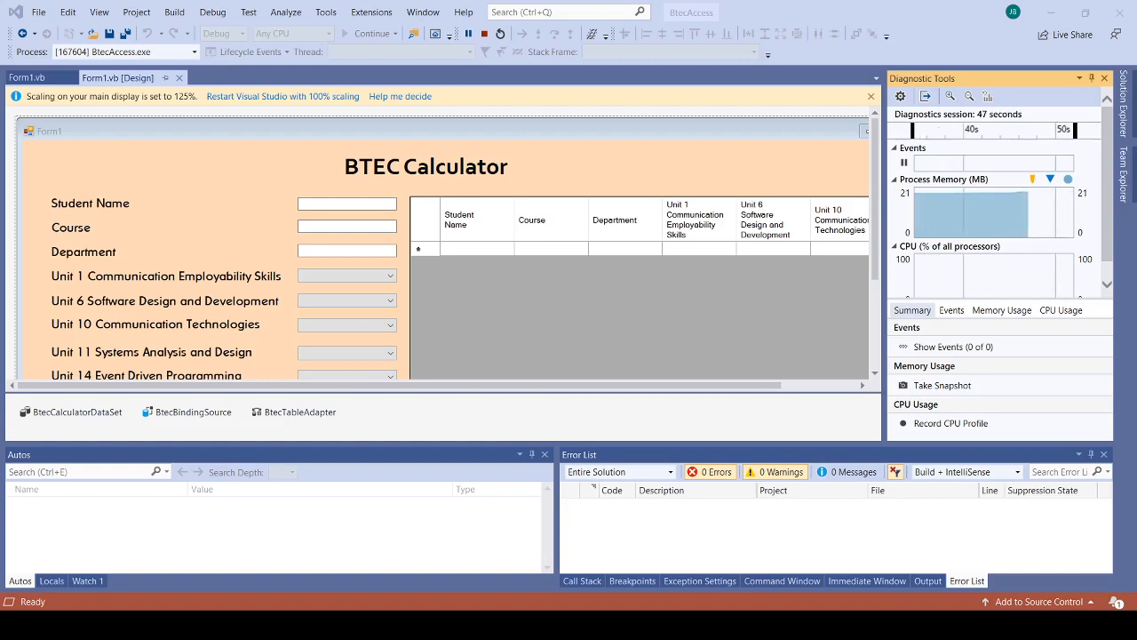
key("alt+Tab")
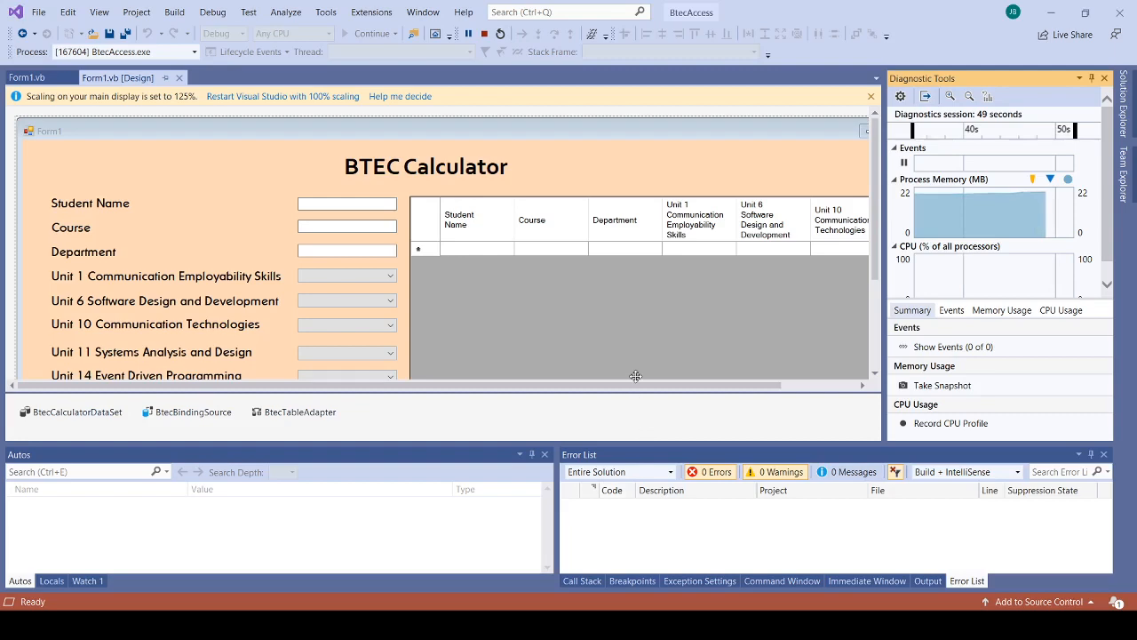
left_click(38, 78)
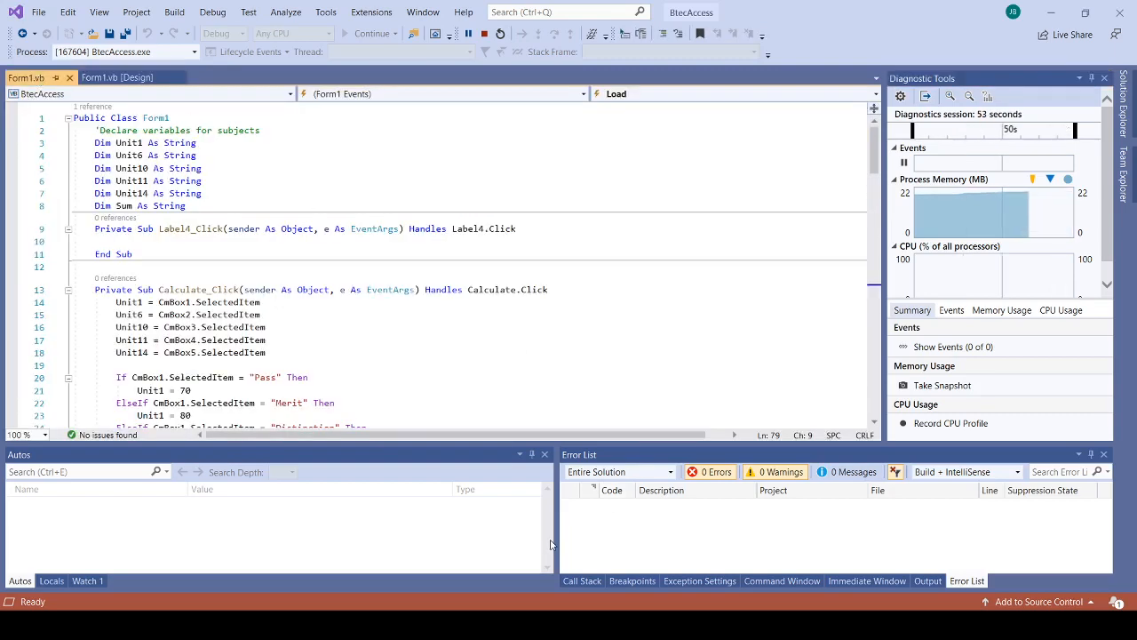
key("alt+Tab")
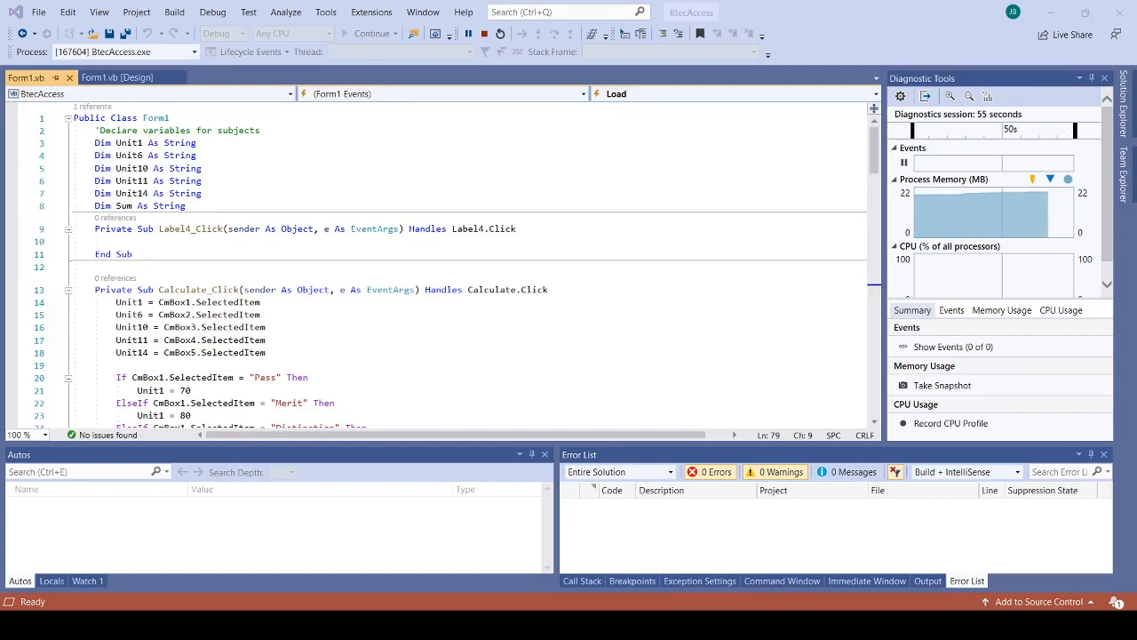
Step: Switch to the running BTEC Calculator form and enter the first student's name, course ICT and department IT
key("alt+Tab")
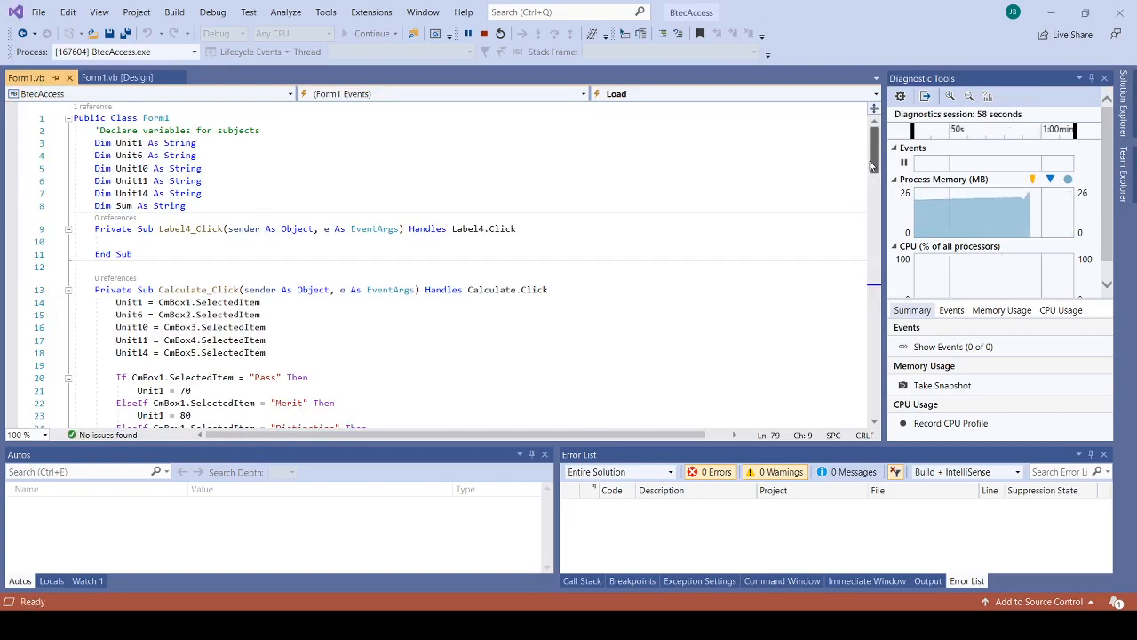
key("alt+Tab")
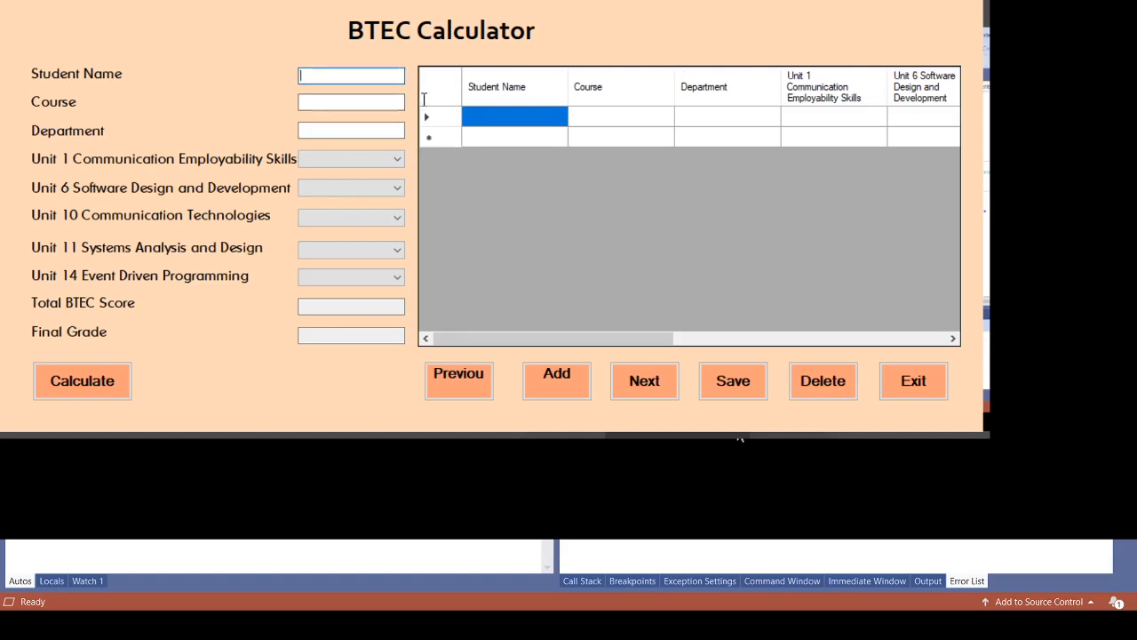
type("Bruce")
left_click(470, 119)
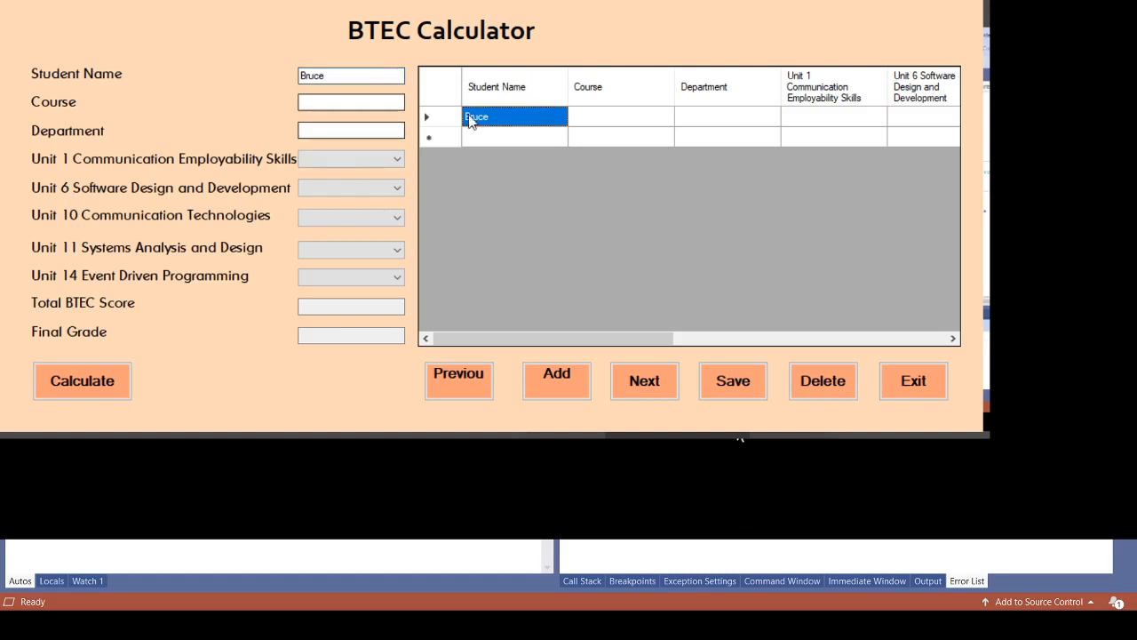
left_click(444, 127)
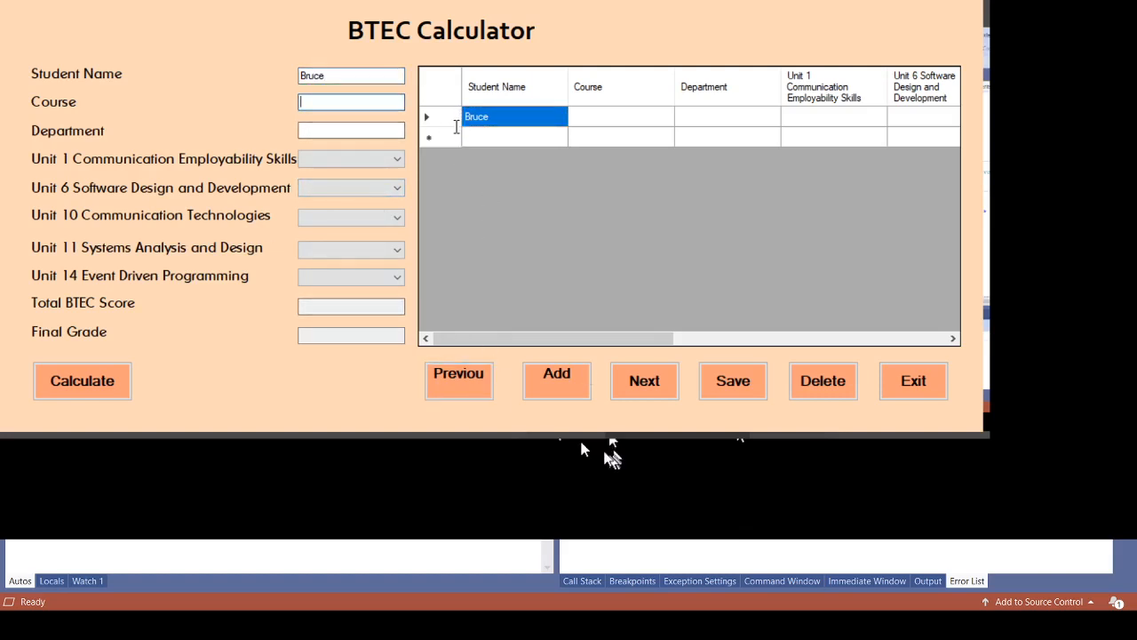
type("ICT")
left_click(444, 156)
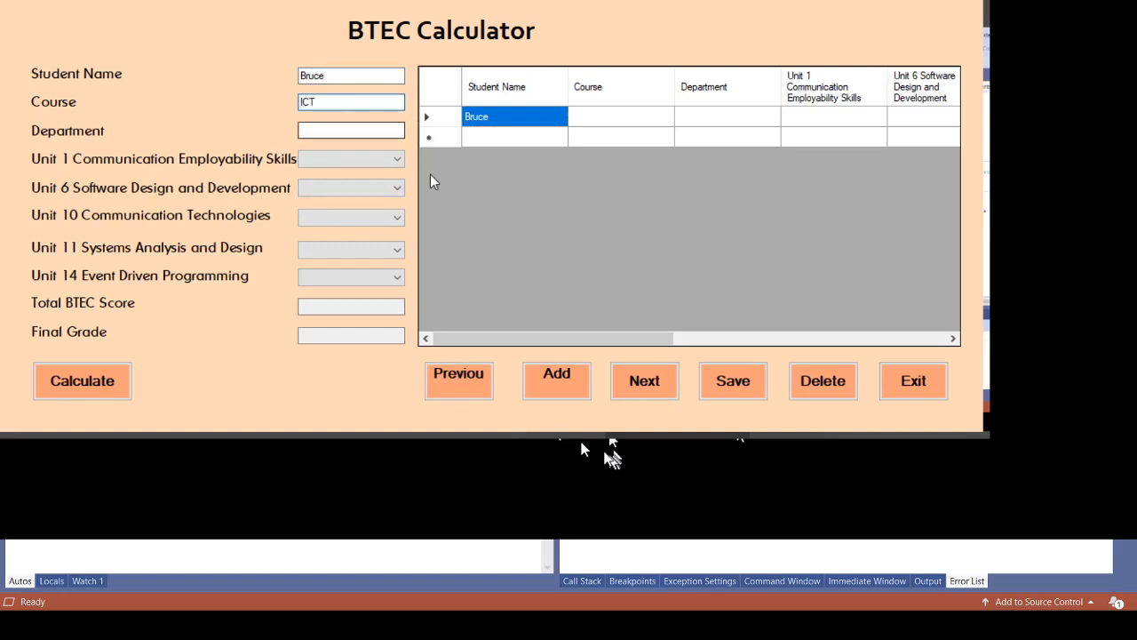
type("IT")
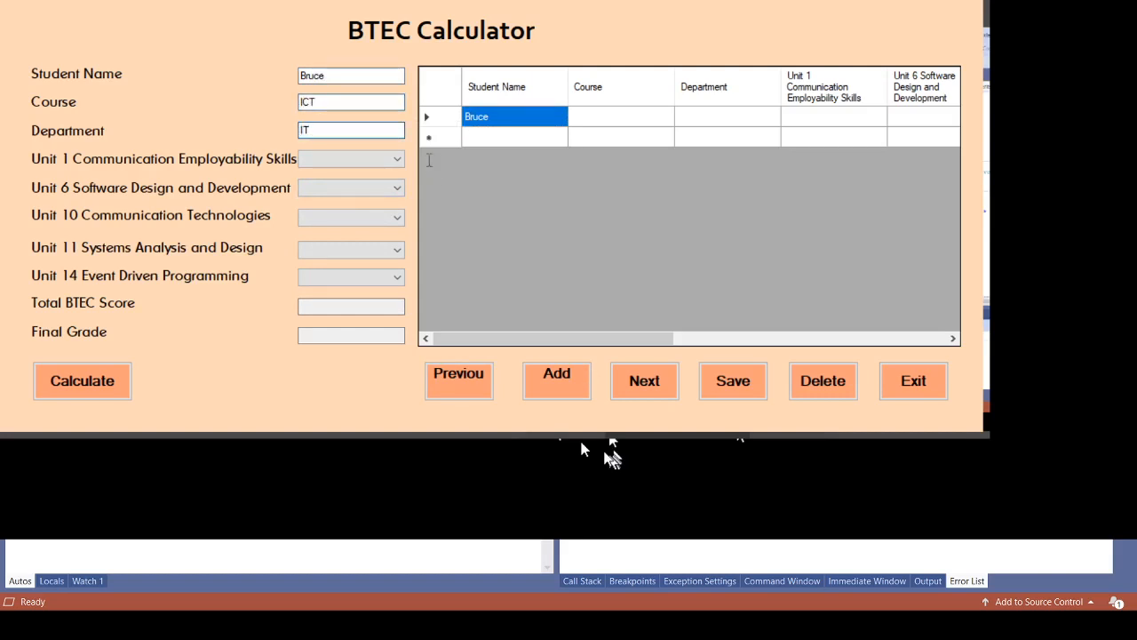
Step: Set the first student's grades to Pass for Unit 1, Distinction for Unit 6, and Merit for Units 10, 11 and 14
left_click(424, 214)
left_click(424, 192)
left_click(418, 218)
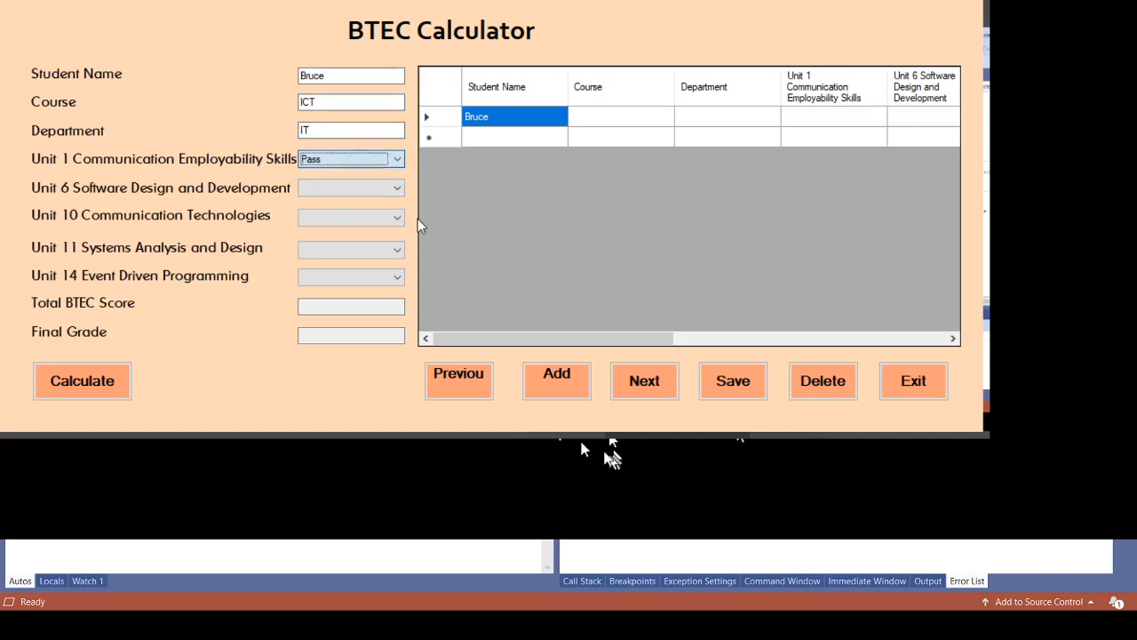
left_click(413, 227)
left_click(405, 278)
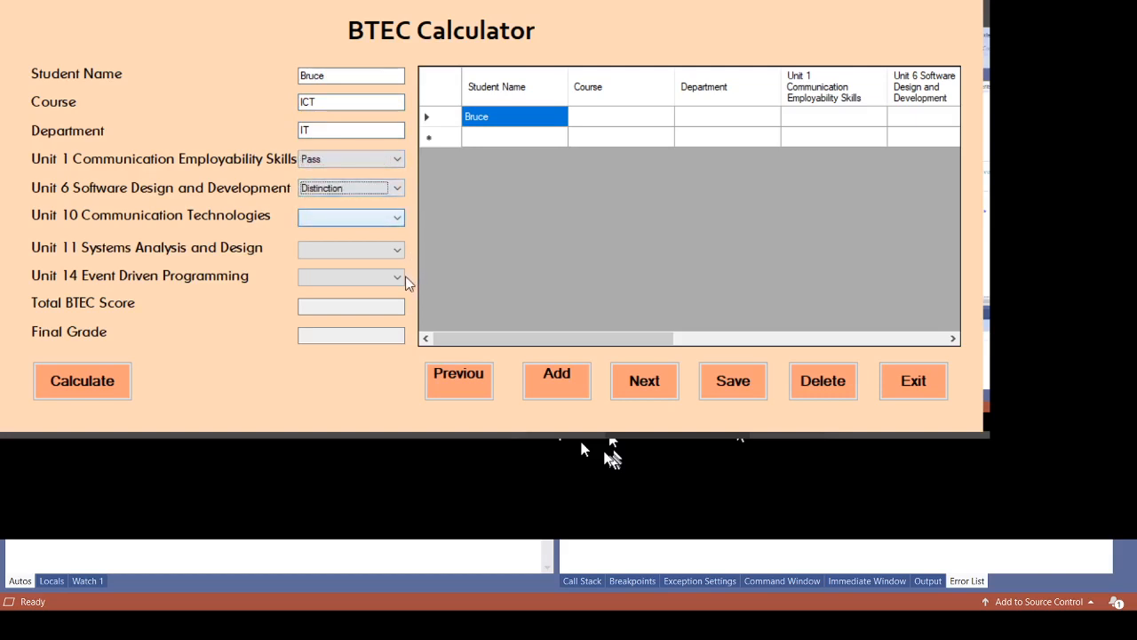
left_click(405, 305)
left_click(393, 331)
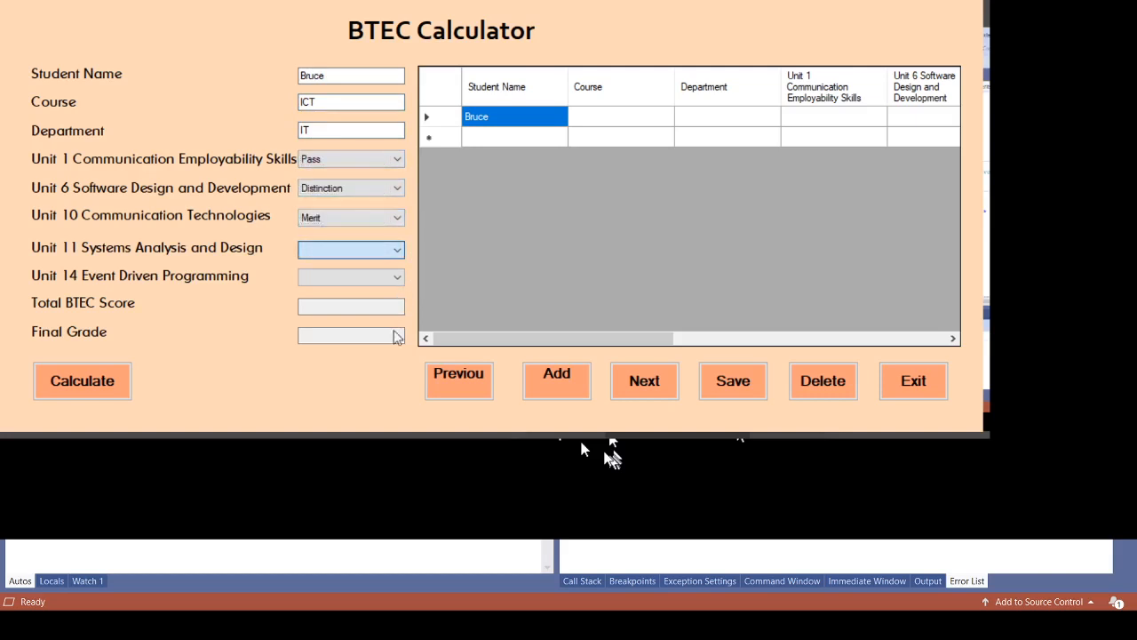
left_click(394, 352)
left_click(393, 346)
left_click(394, 377)
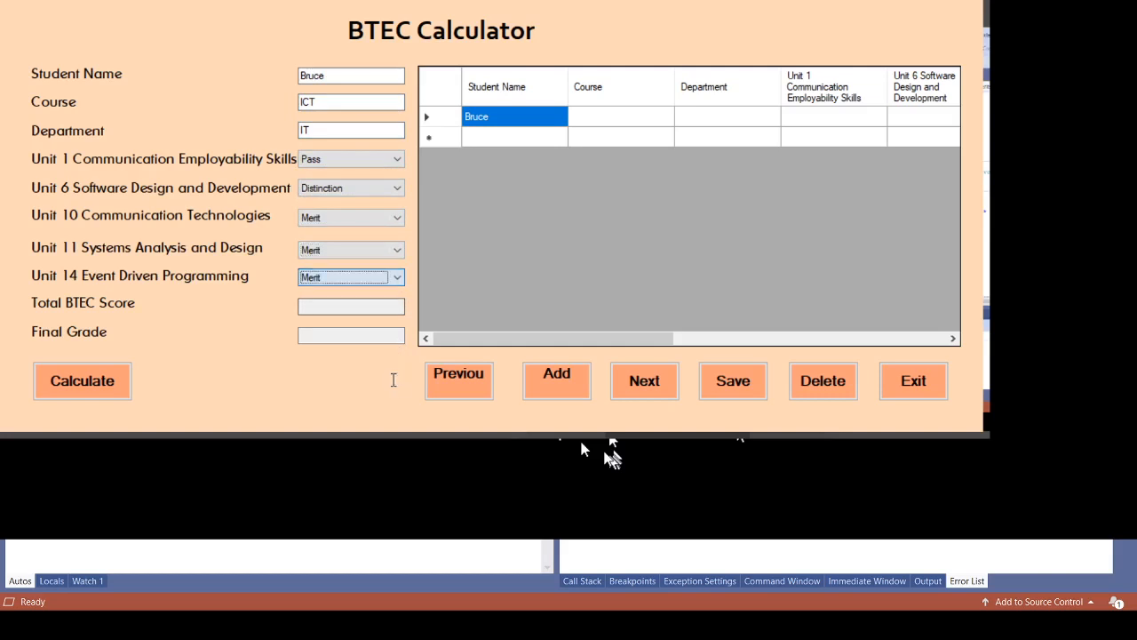
Step: Calculate the first student's total BTEC score and final grade and save the record
left_click(391, 386)
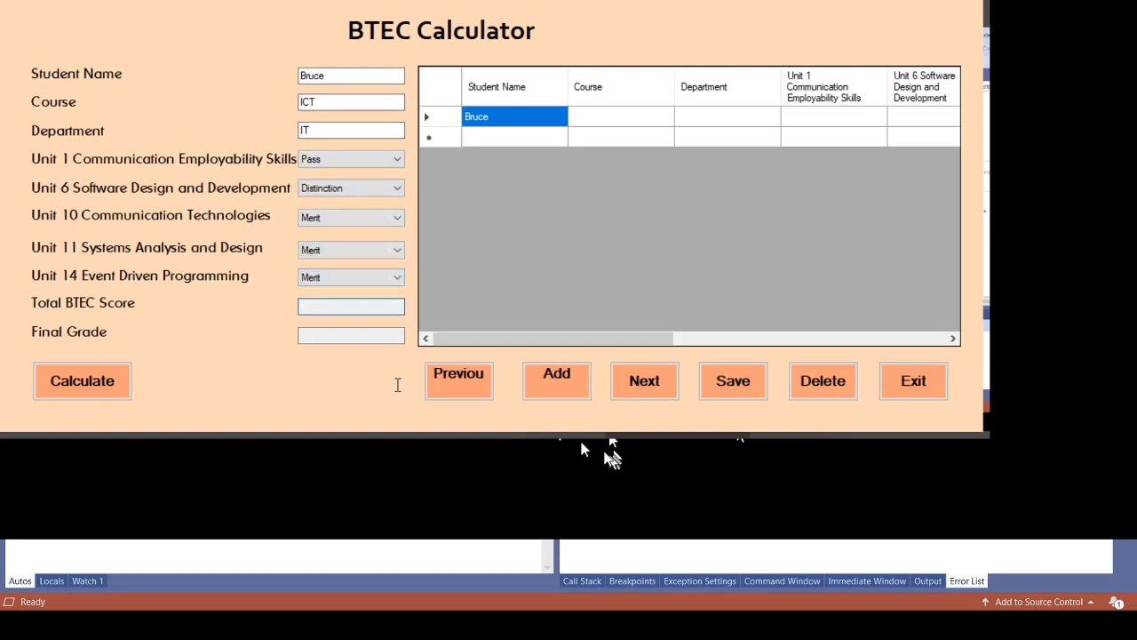
left_click(82, 380)
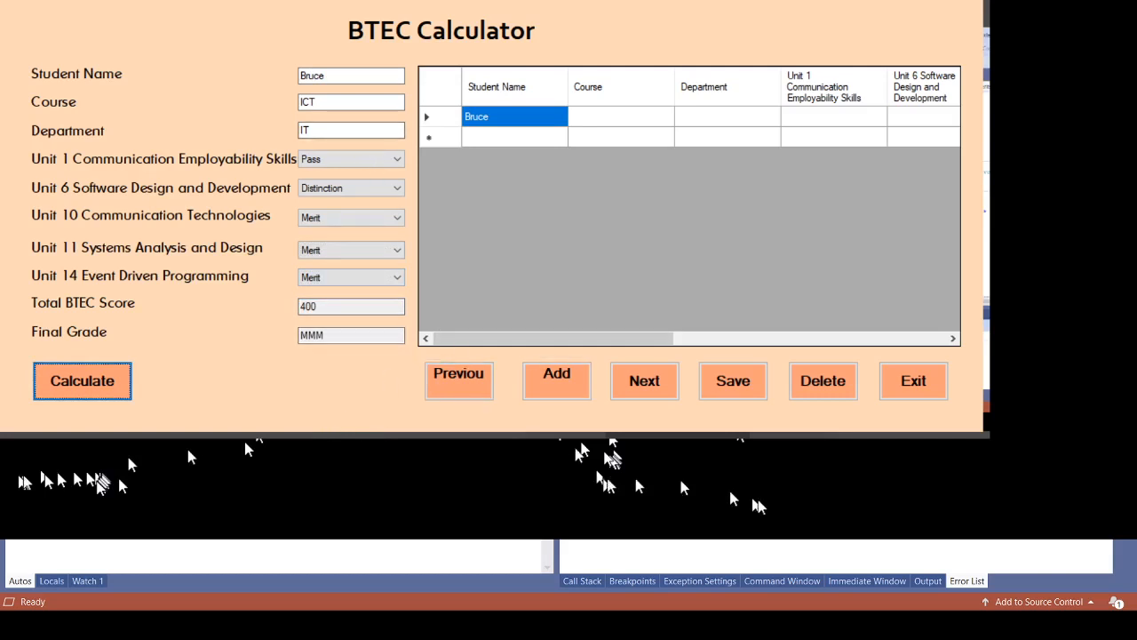
left_click(733, 380)
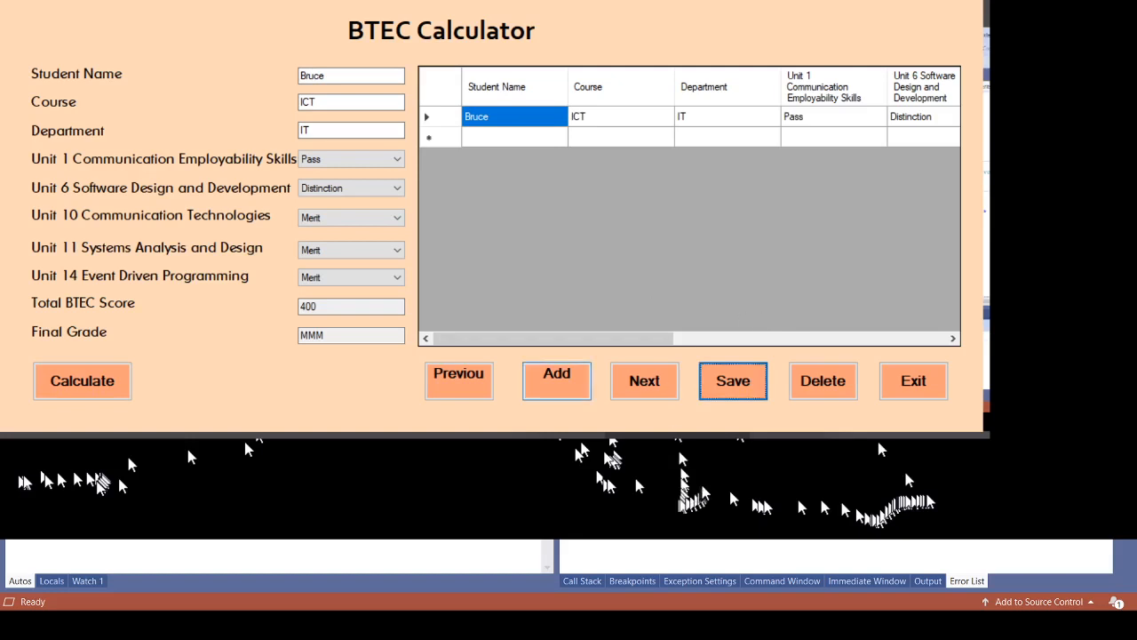
Step: Add a second student record to the BTEC Calculator and enter the student's name
left_click(556, 380)
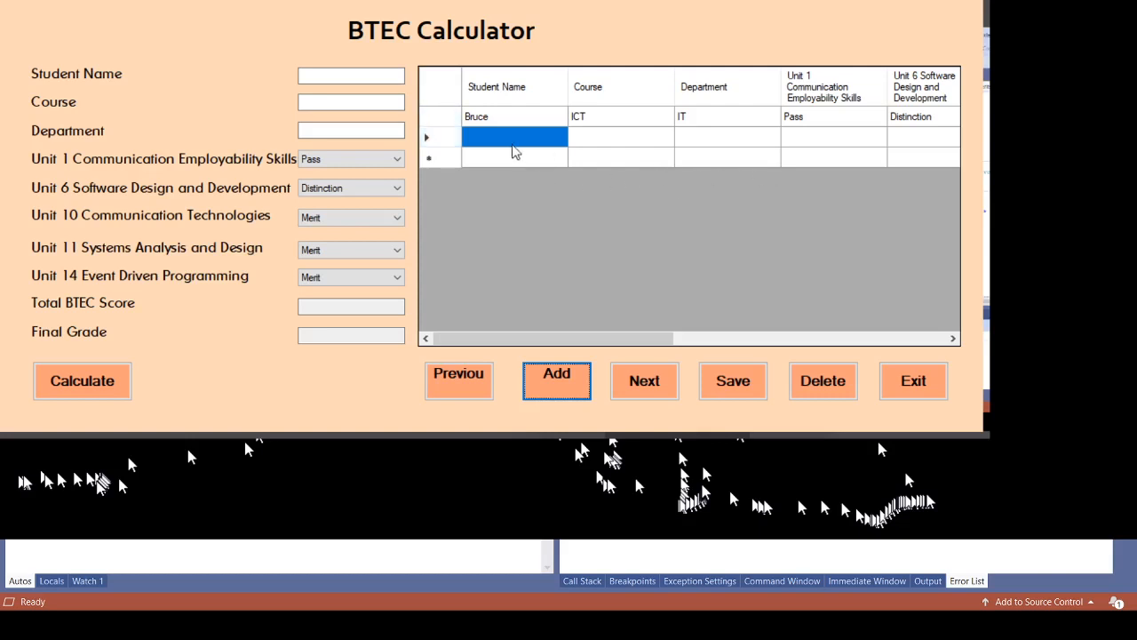
left_click(461, 101)
type("Sarh")
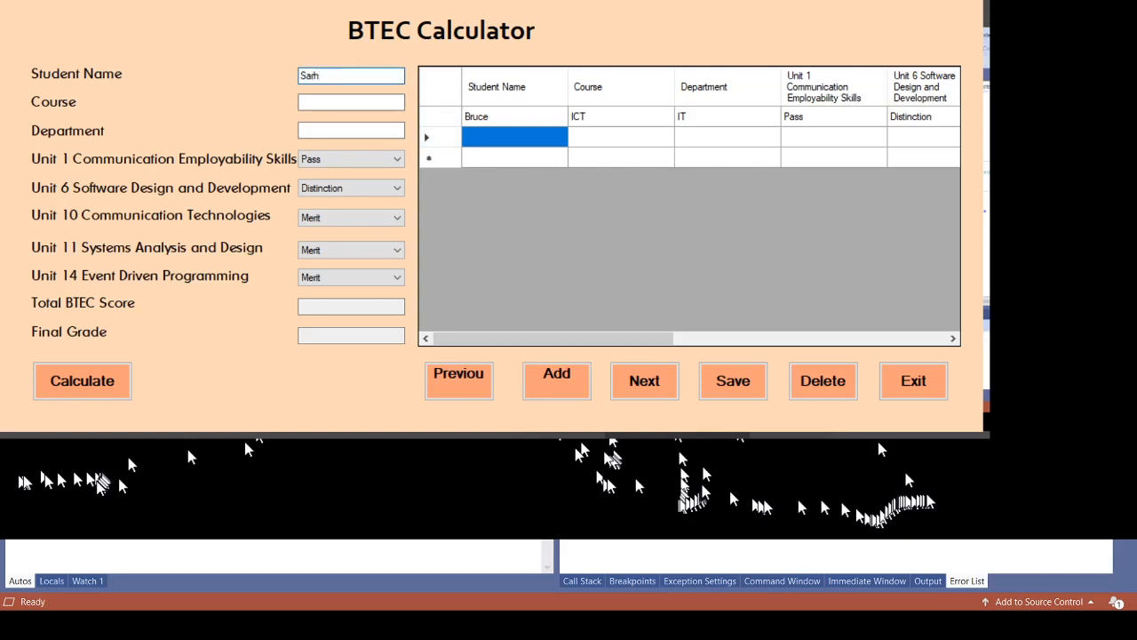
key("BackSpace")
type("ah")
Step: Set the second student's course to Biology and department to STEM
left_click(443, 133)
type("Biolog")
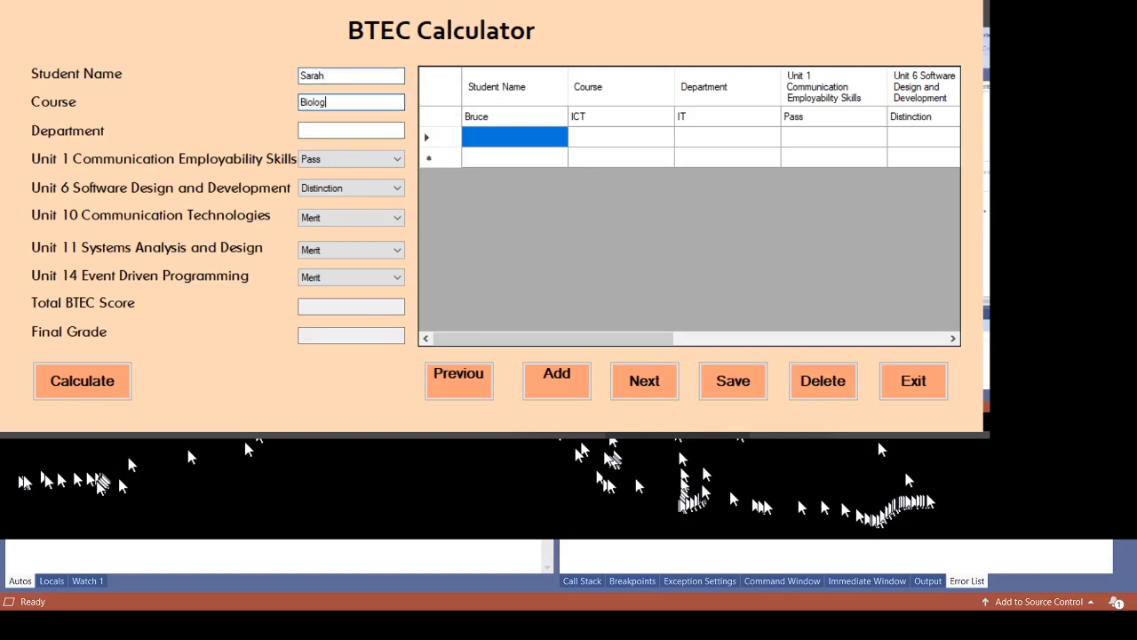
type("y")
left_click(441, 166)
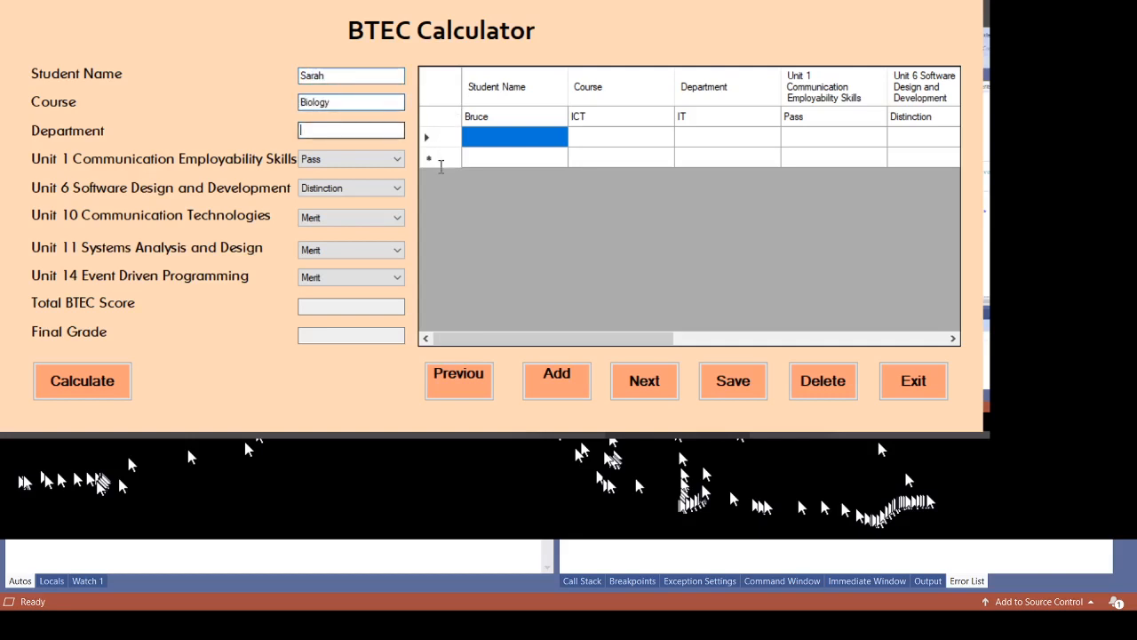
type("SGEM")
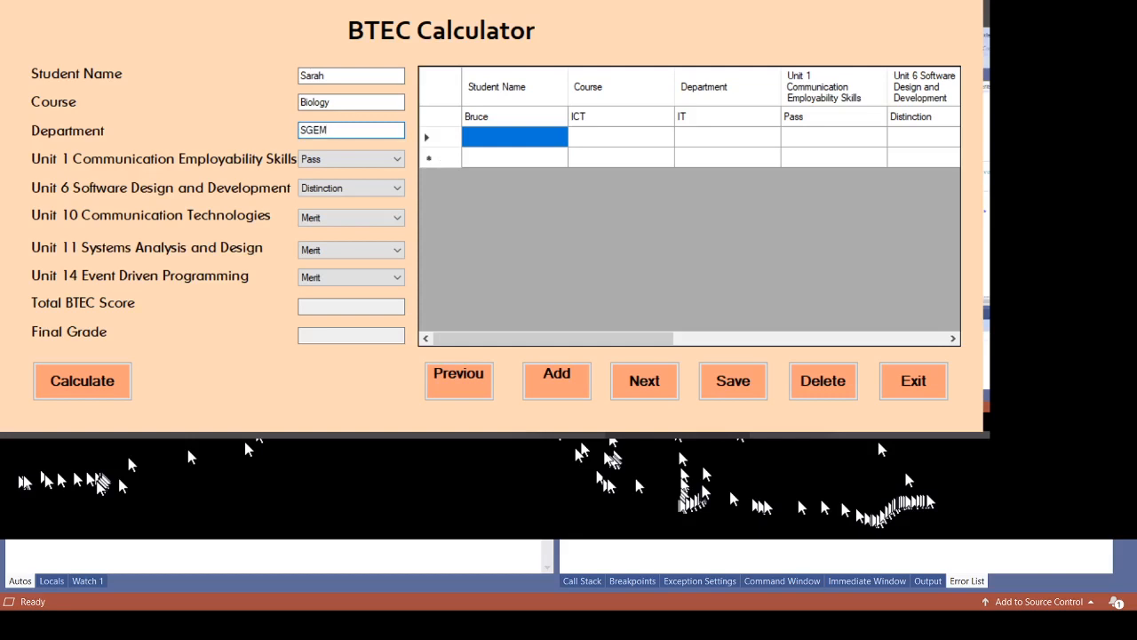
key("BackSpace")
key("BackSpace")
key("BackSpace")
type("TEM")
key("Tab")
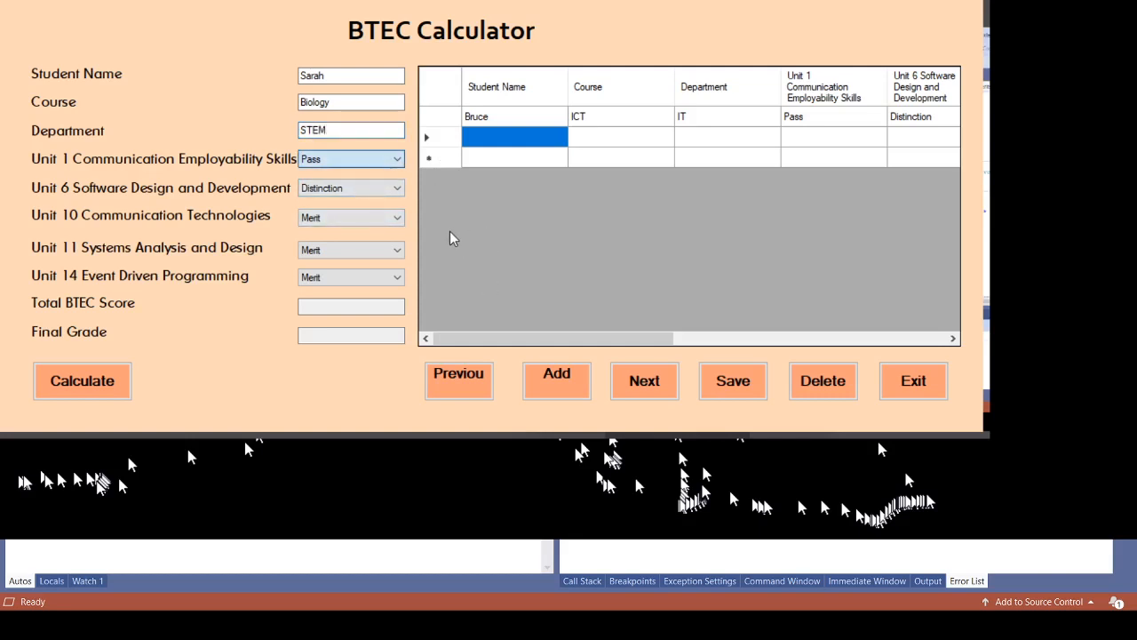
Step: Set the second student's grades to Merit for Unit 1, Pass for Unit 6, and Distinction for Units 10, 11 and 14
left_click(450, 232)
left_click(447, 237)
left_click(428, 270)
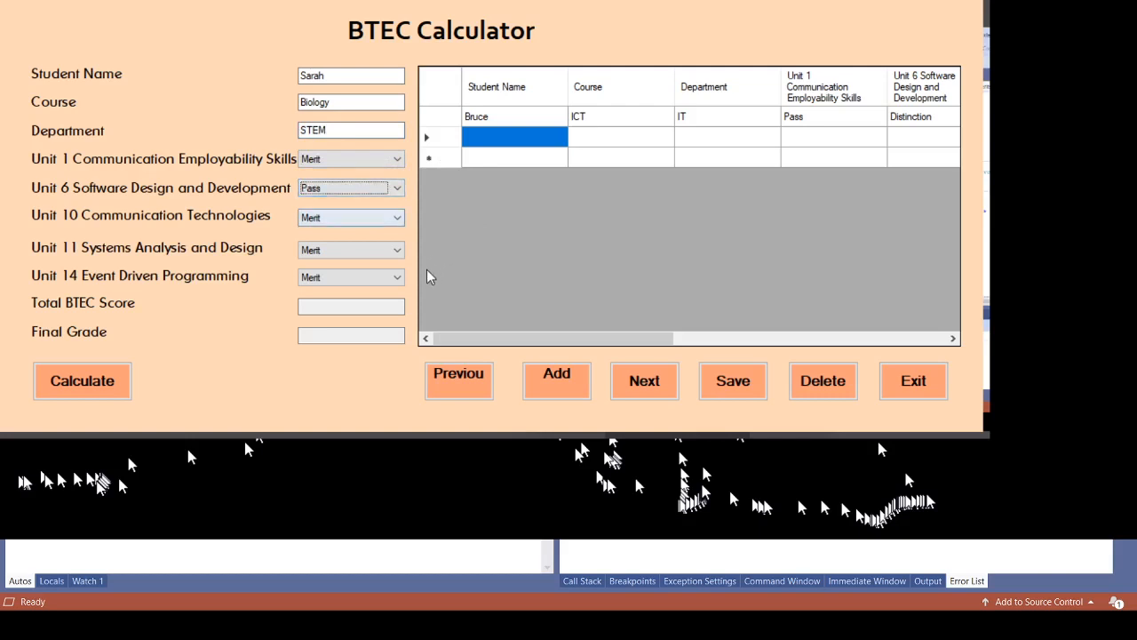
left_click(427, 271)
left_click(413, 315)
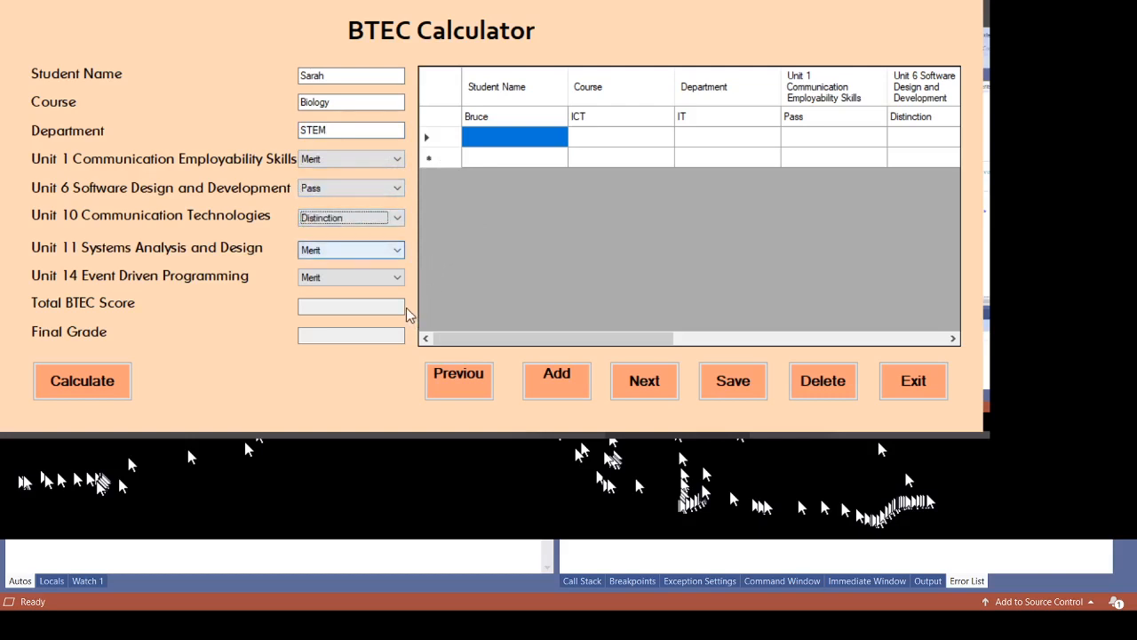
left_click(408, 316)
left_click(398, 362)
left_click(401, 360)
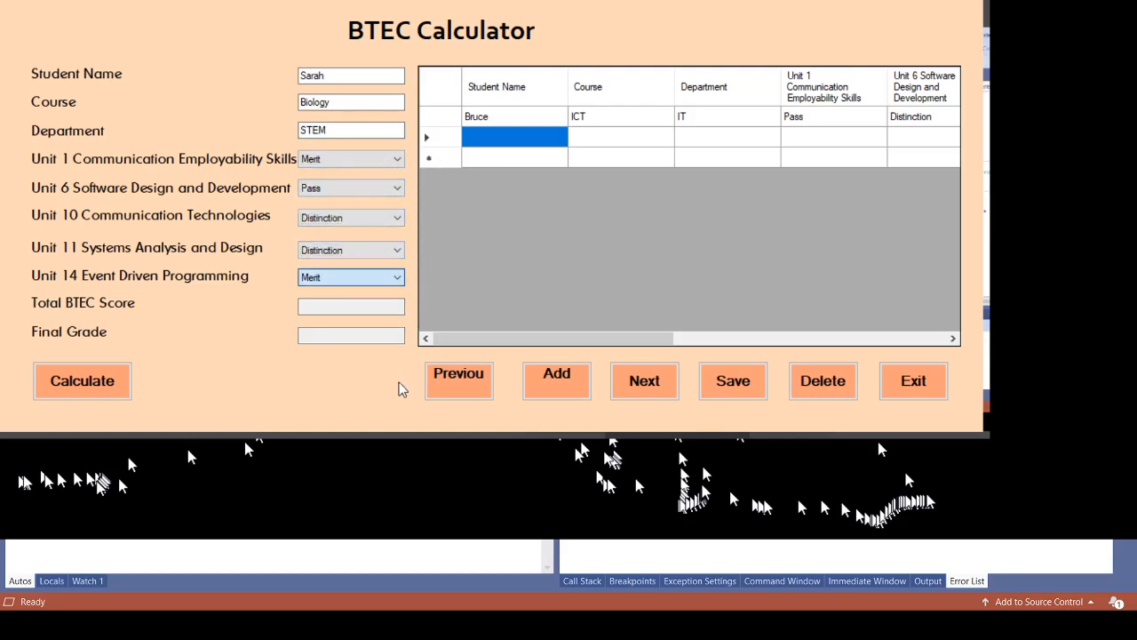
left_click(399, 400)
left_click(399, 388)
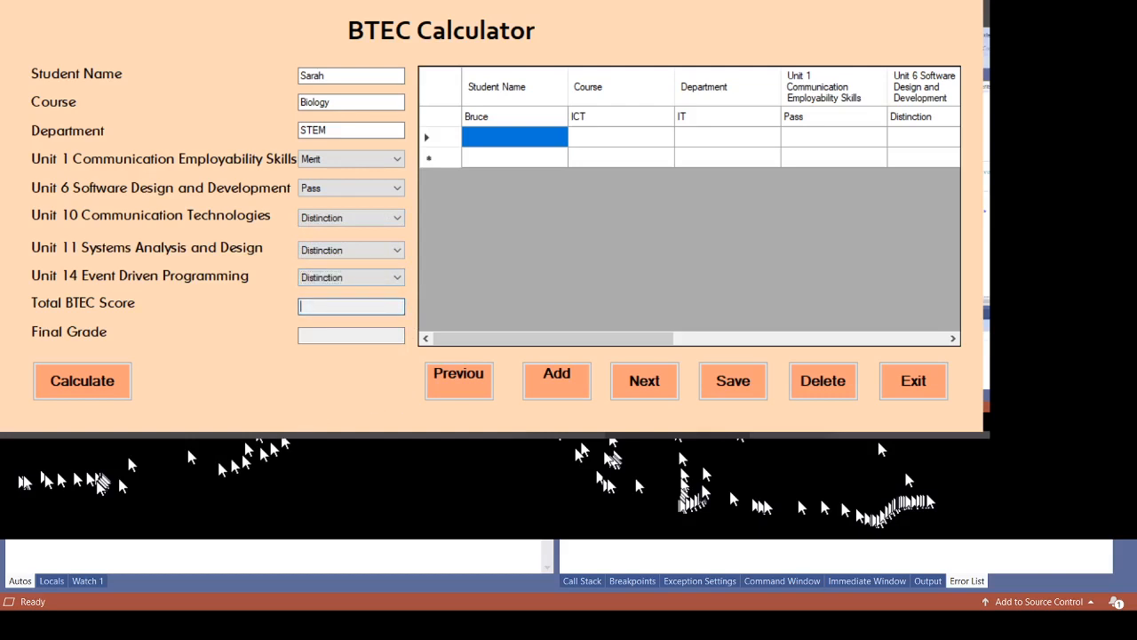
Step: Calculate the second student's total BTEC score and final grade and save the record
left_click(142, 465)
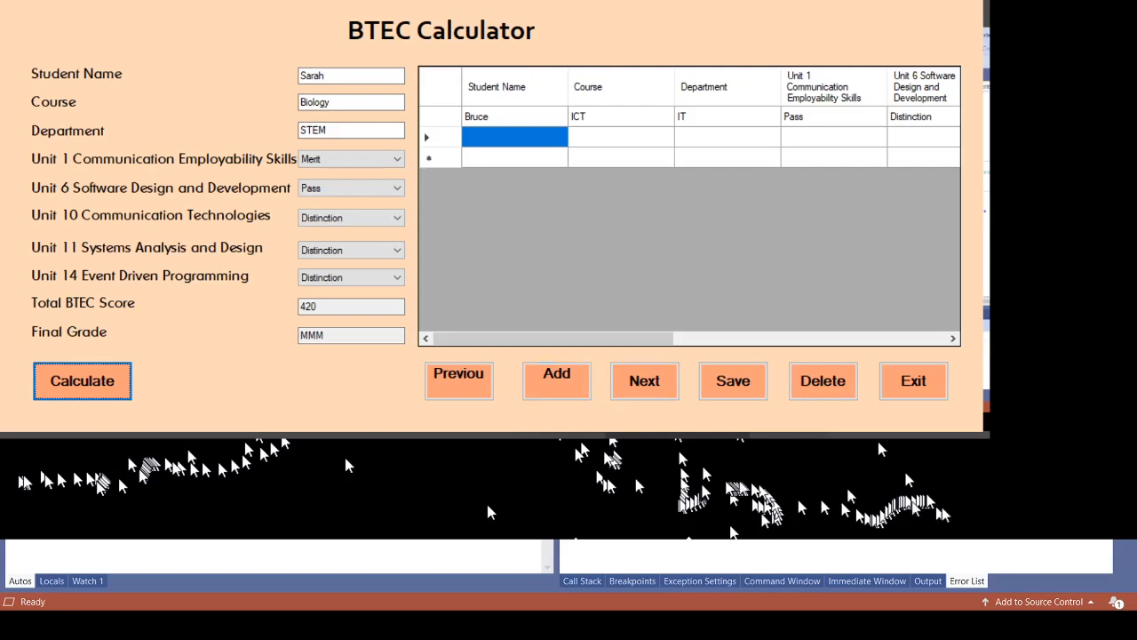
left_click(737, 391)
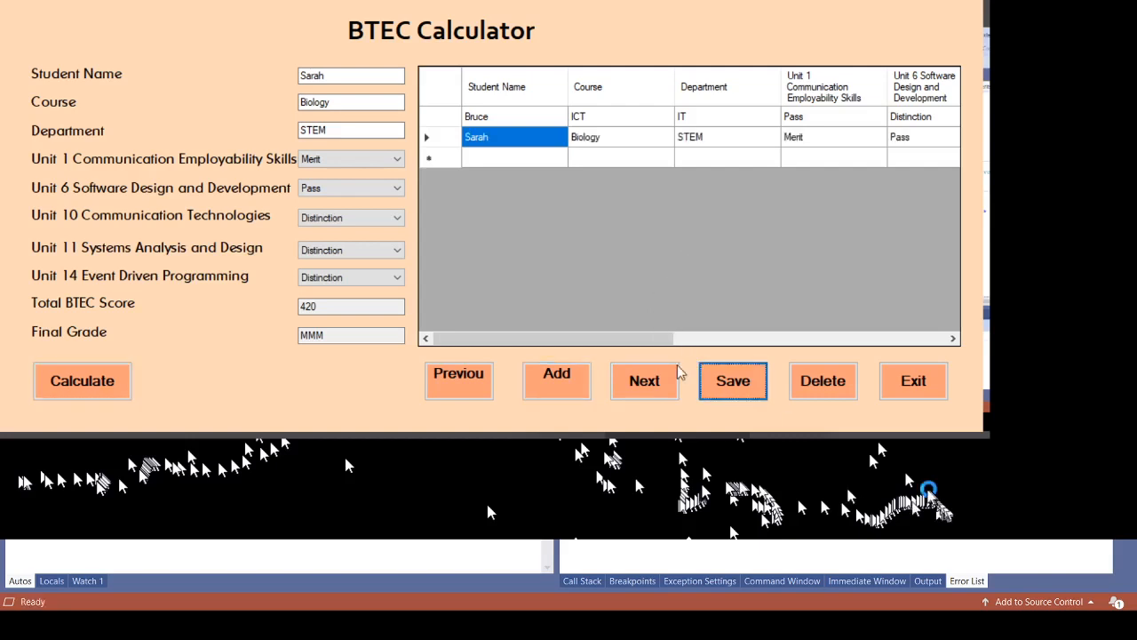
Step: Add a third student record with the student's name, course Swimming and department Science
left_click(556, 380)
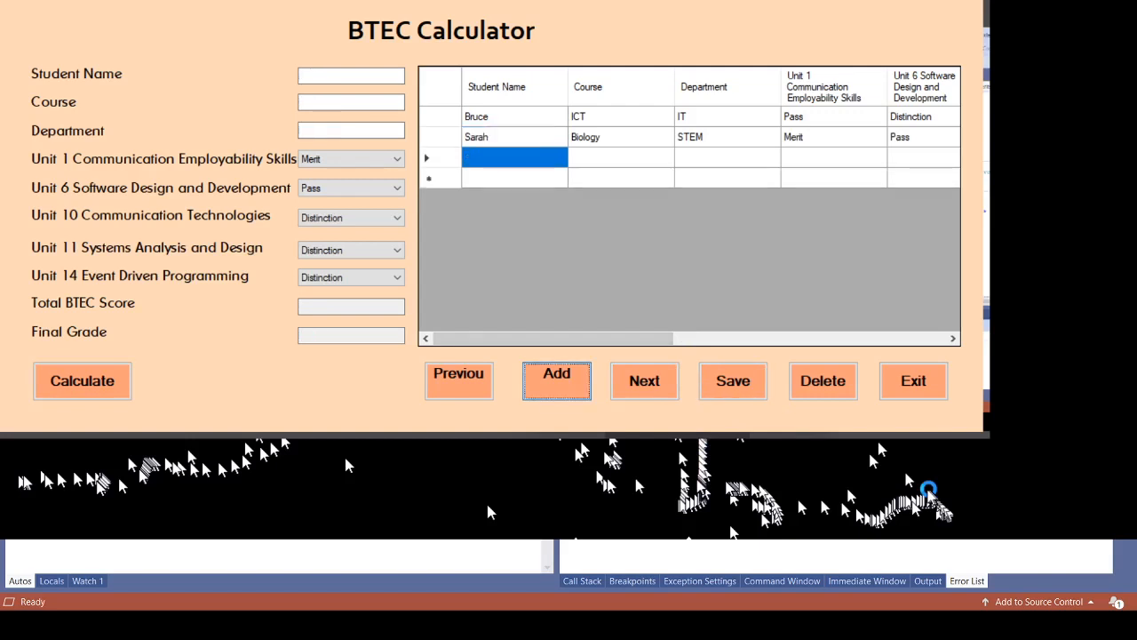
left_click(399, 77)
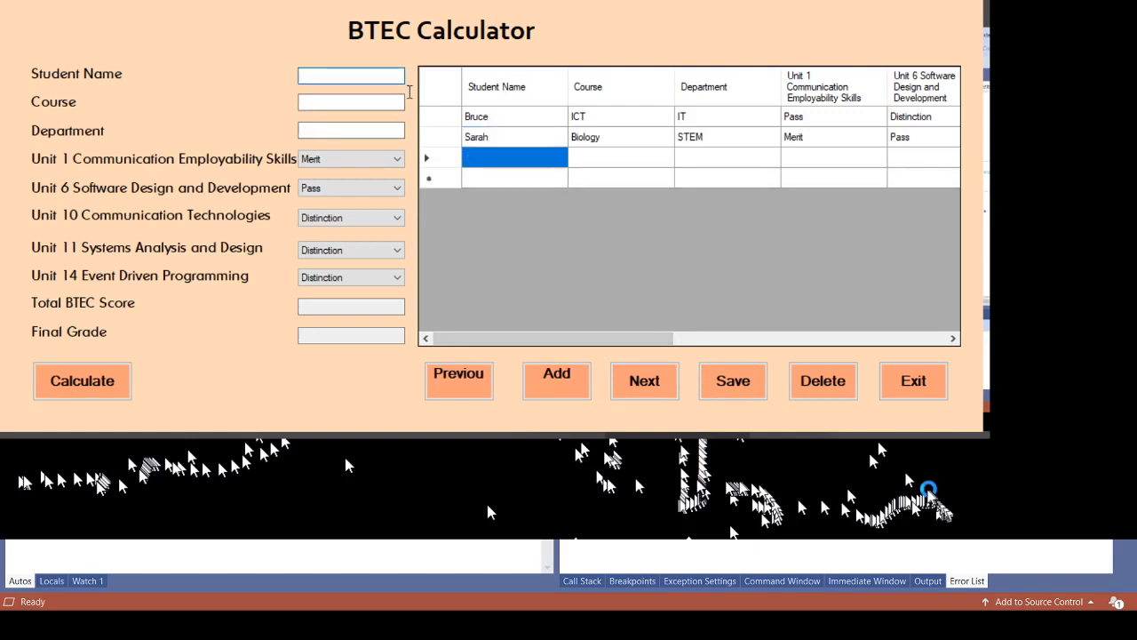
type("Williams")
key("Tab")
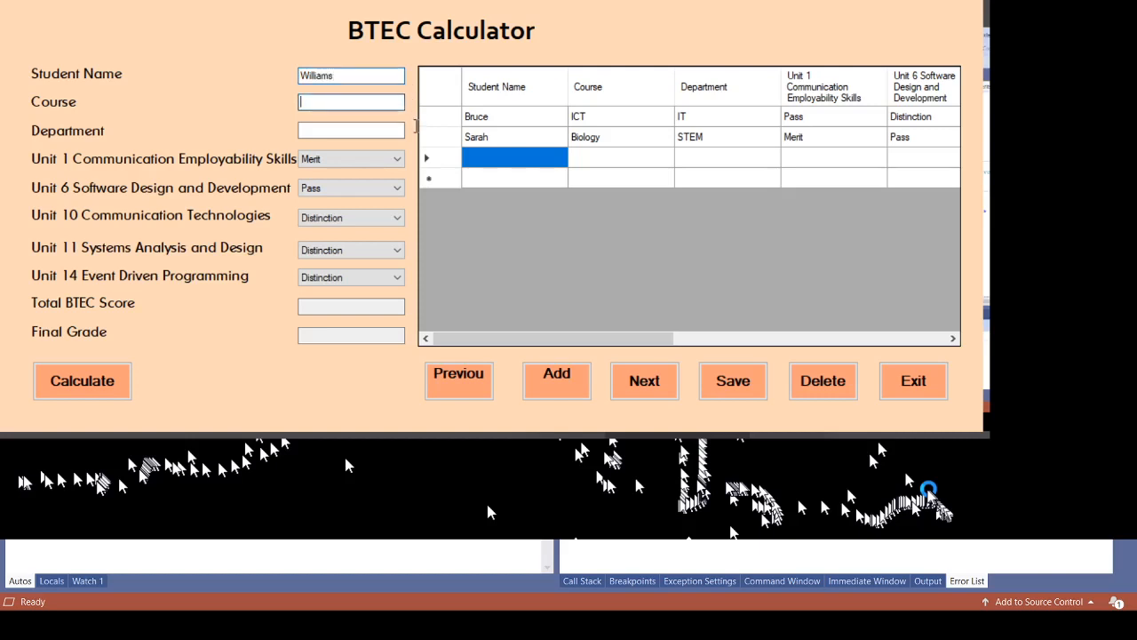
type("Swimming")
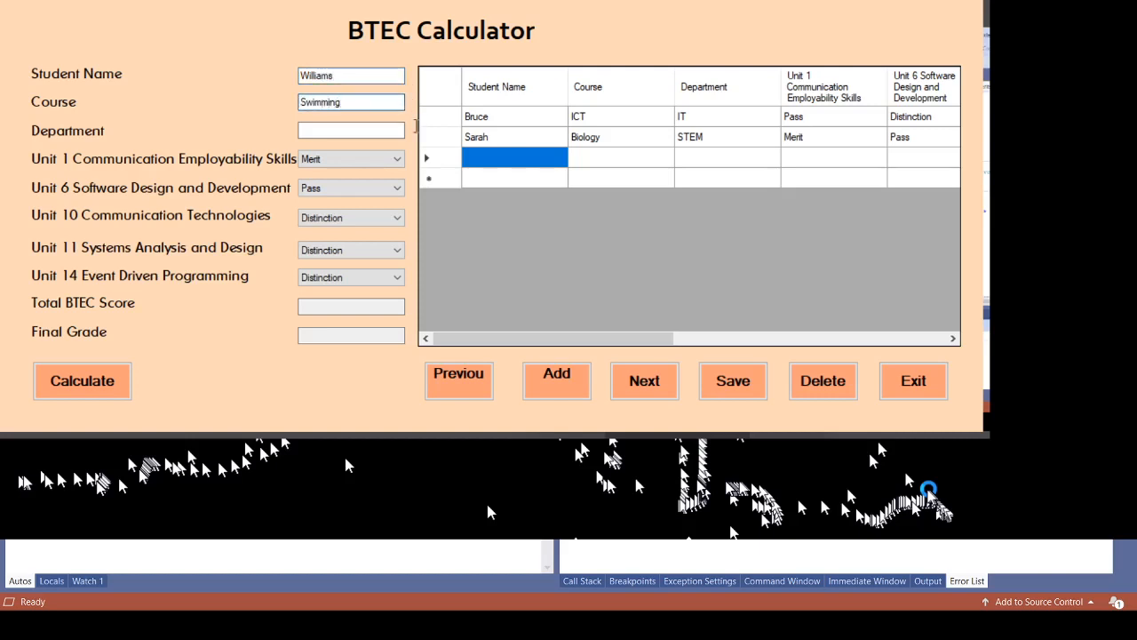
key("Tab")
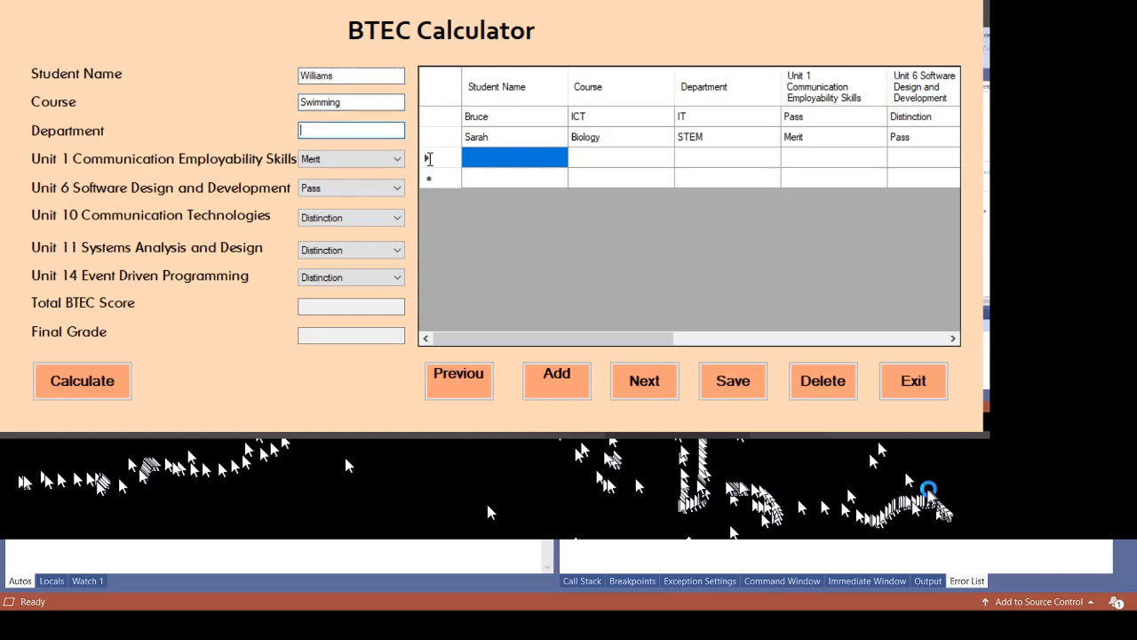
type("Science")
key("Tab")
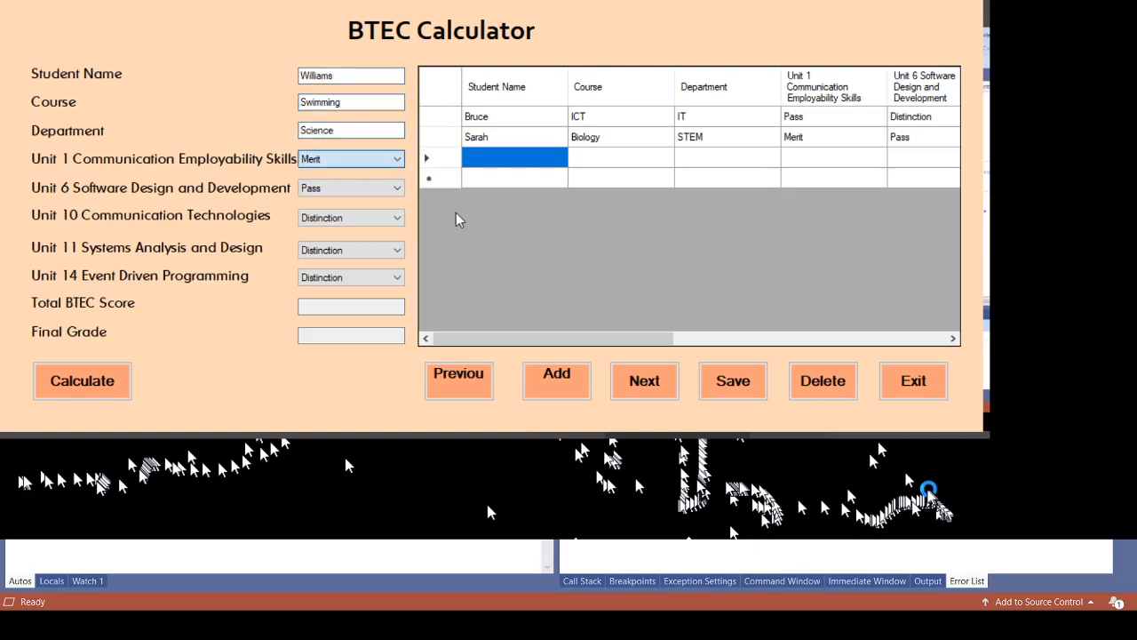
Step: Set the third student's grades for Units 1, 6, 10, 11 and 14 to Pass, Pass, Distinction, Merit and Pass
type("Pass")
key("Tab")
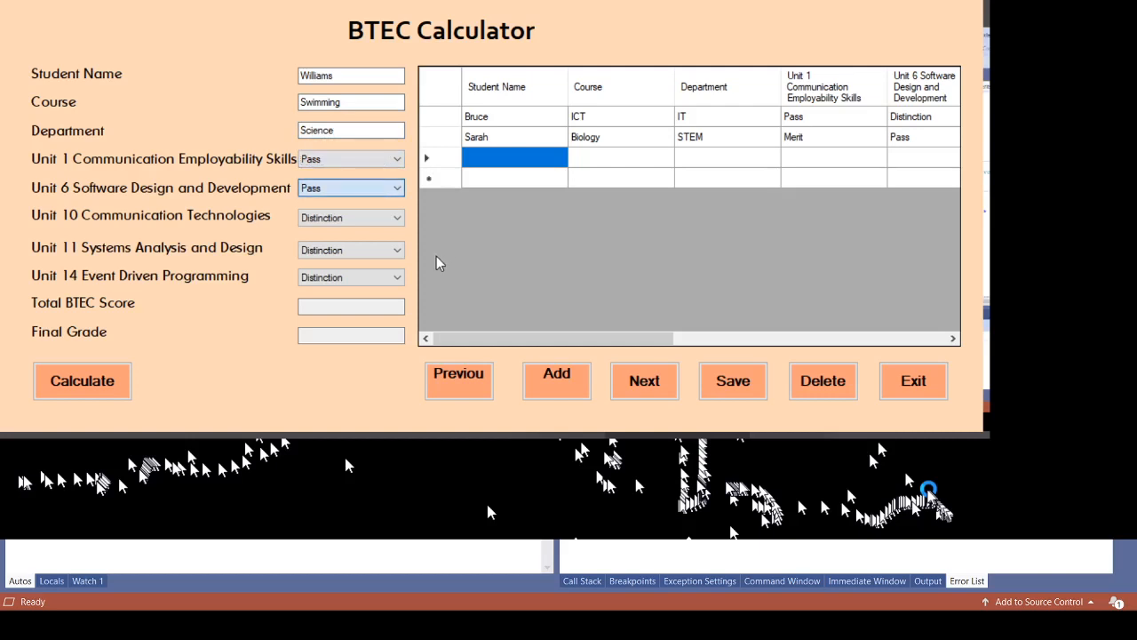
key("Tab")
key("Tab")
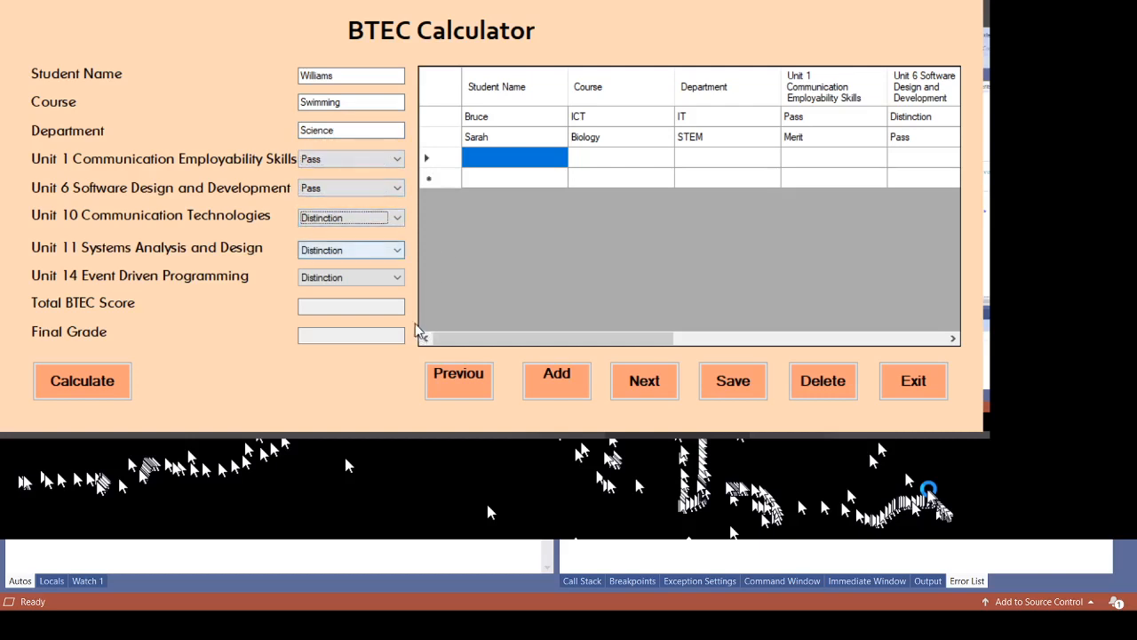
key("Tab")
type("Merit")
key("Tab")
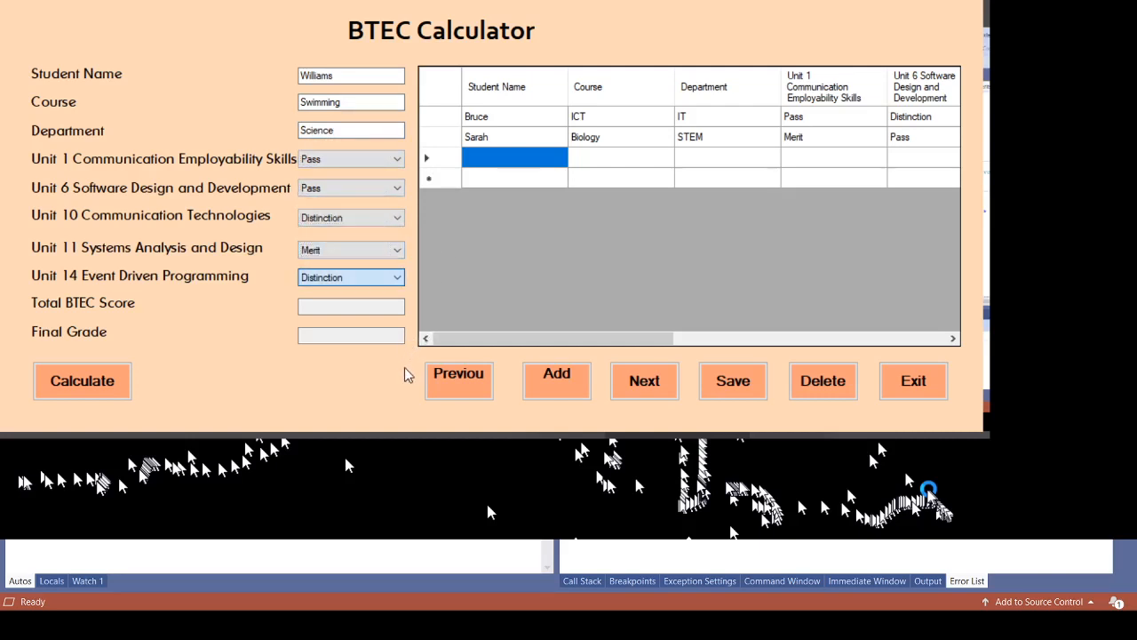
type("Pass")
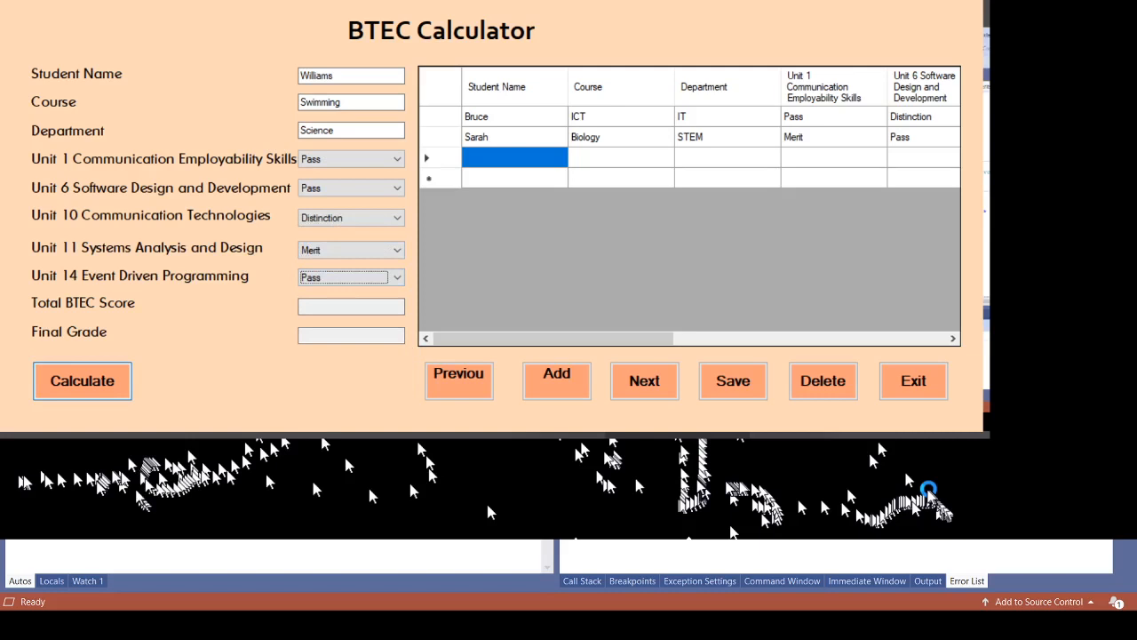
Step: Calculate the third student's total BTEC score and final grade and save the record
left_click(82, 380)
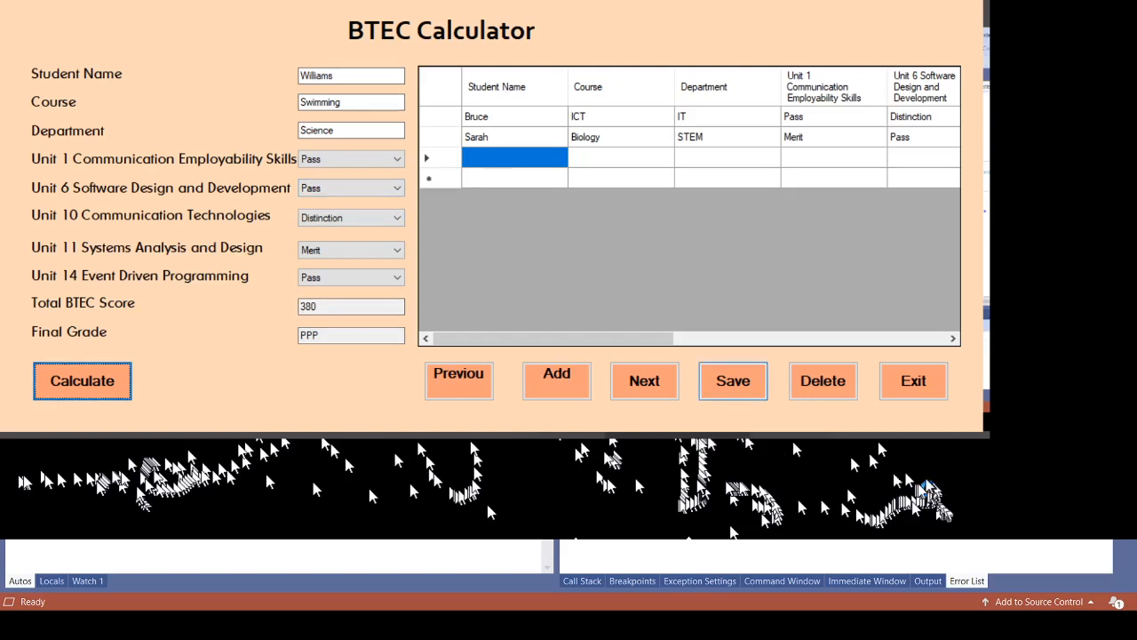
left_click(733, 380)
key("alt")
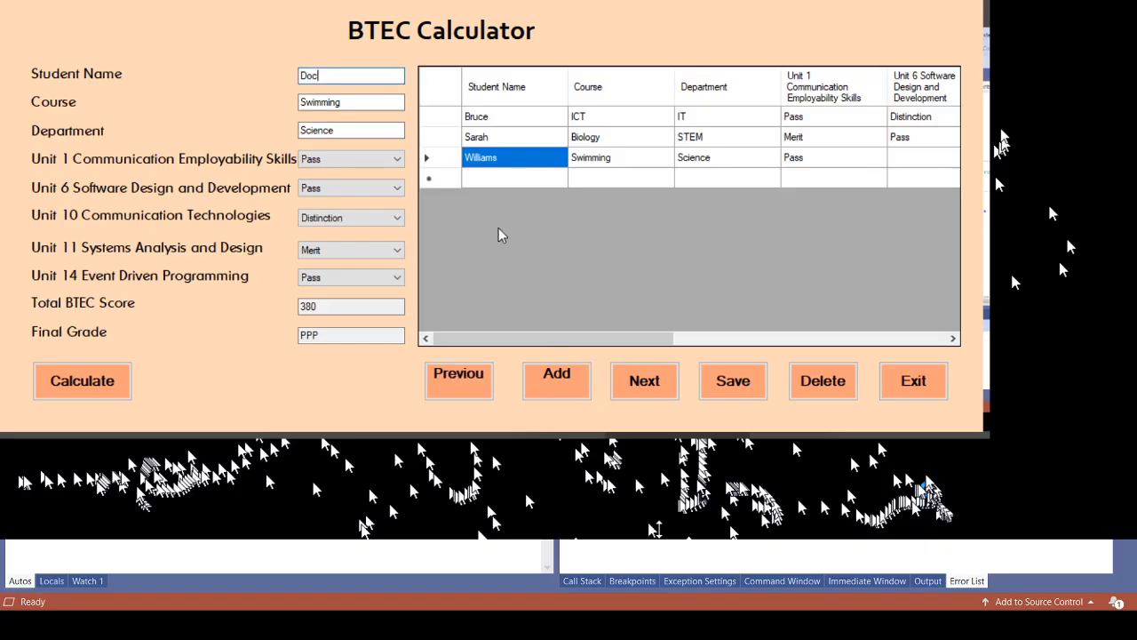
Step: Overwrite the third record with a different student's name, course Medicine and department Science
key("Tab")
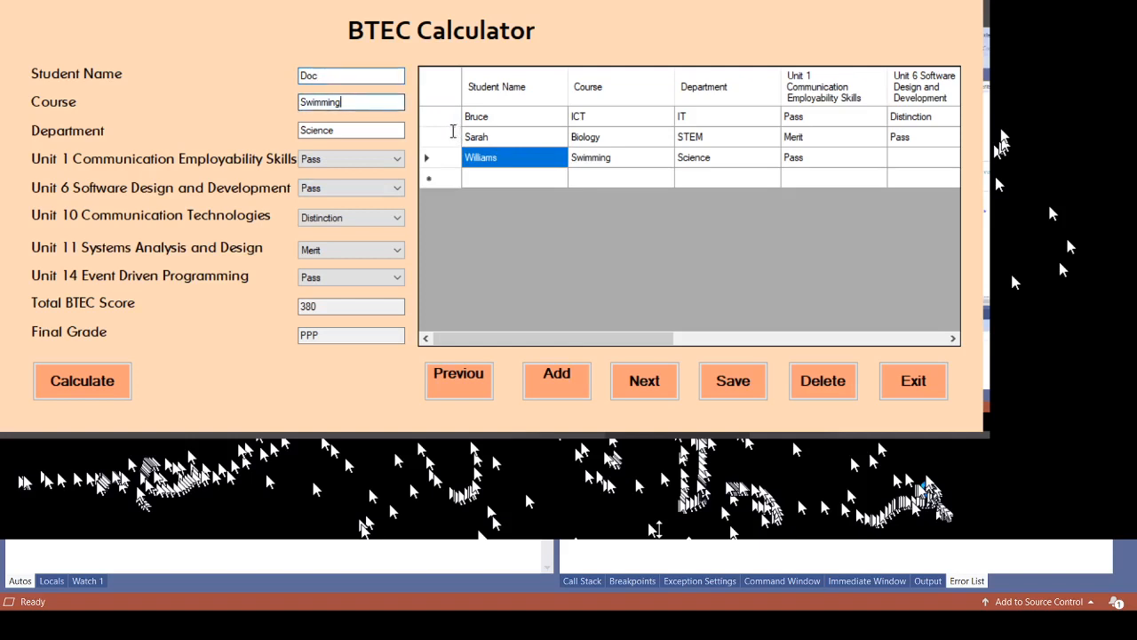
type("Medicine")
key("Tab")
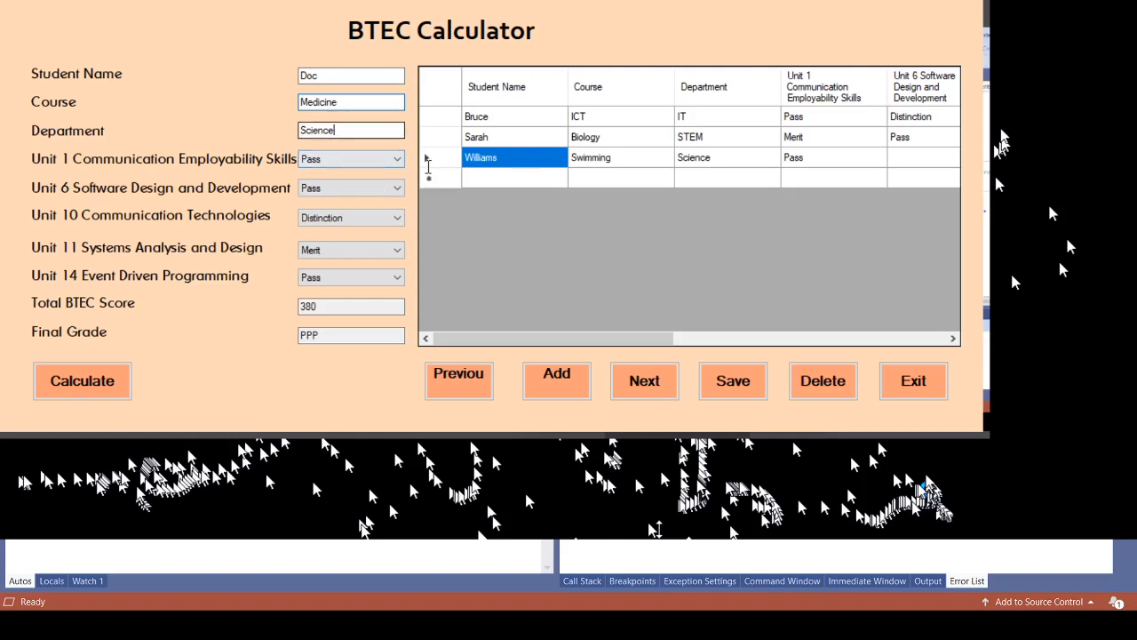
key("End")
type("2")
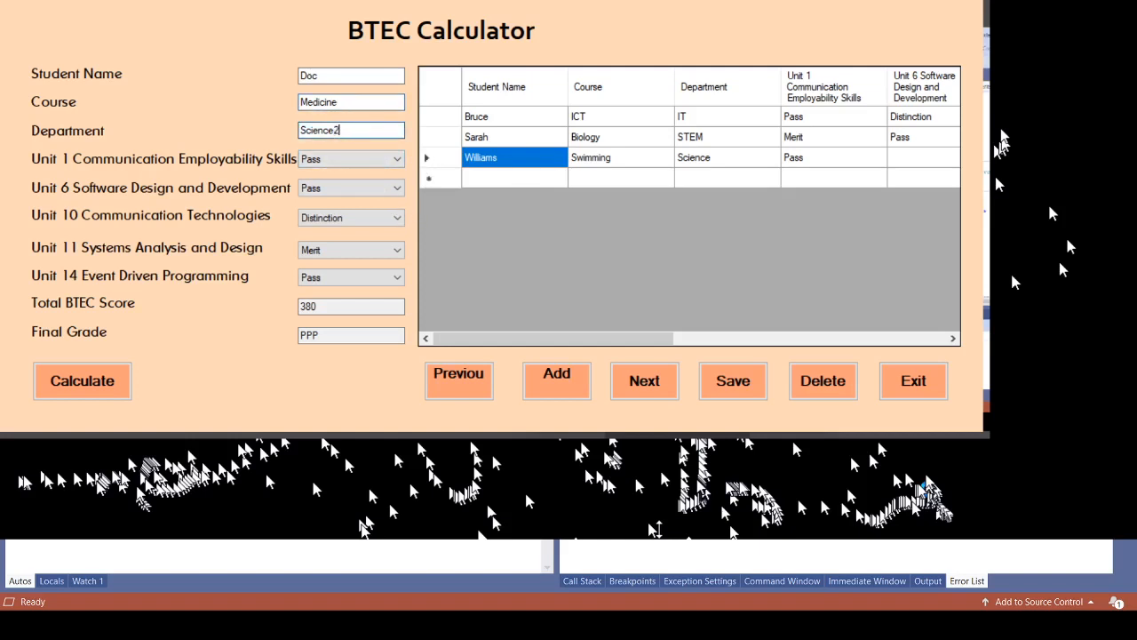
key("BackSpace")
key("Tab")
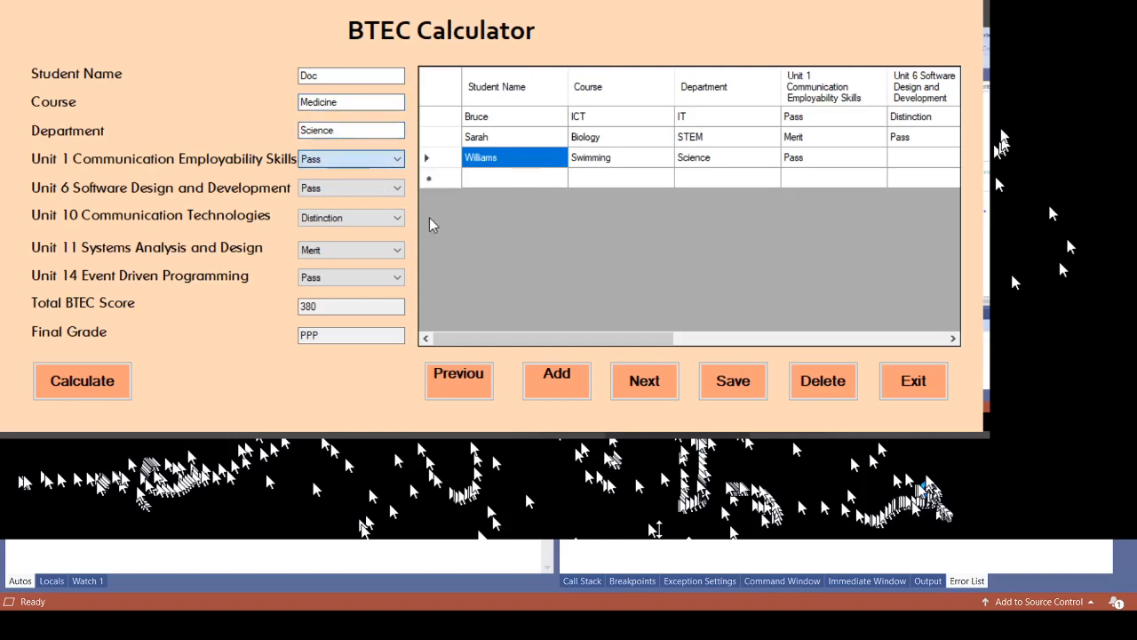
Step: Set the third student's grades for Unit 1 and Unit 6 to Merit
key("Down")
key("Tab")
key("Down")
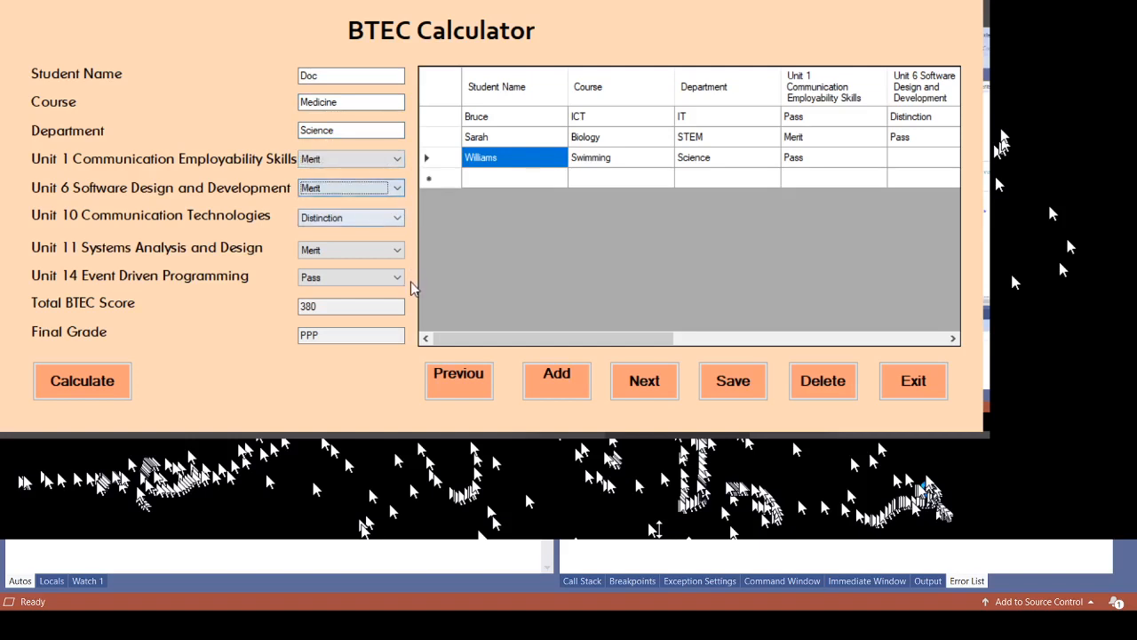
key("Tab")
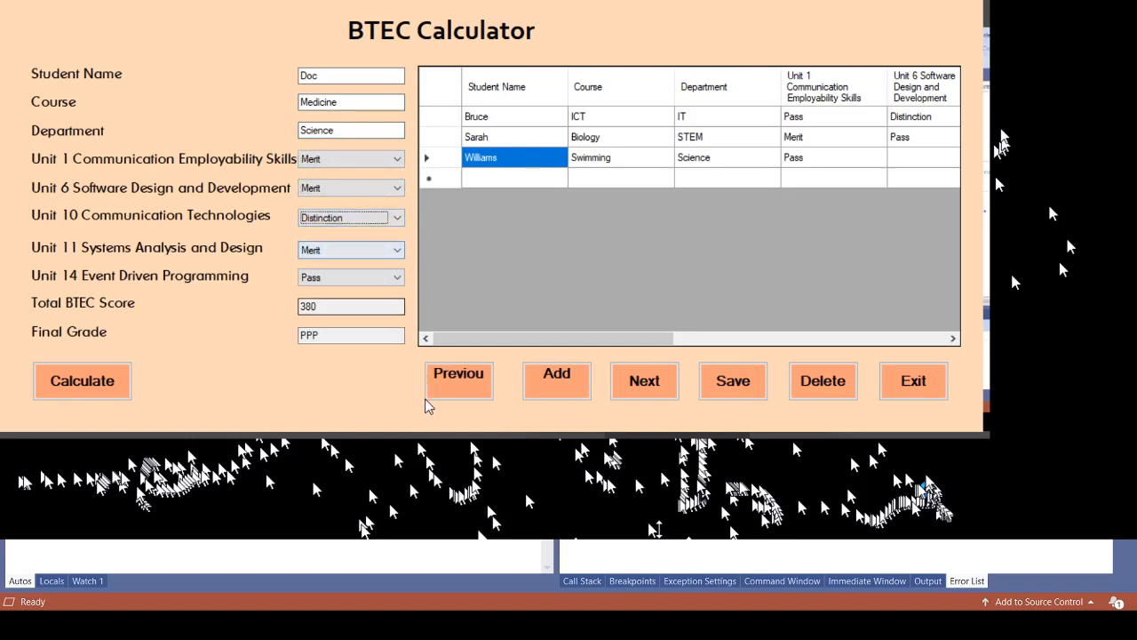
Step: Recalculate the edited third student's score and final grade, try to save, and select the record in the grid
left_click(97, 379)
key("Tab")
key("Tab")
key("Tab")
key("Tab")
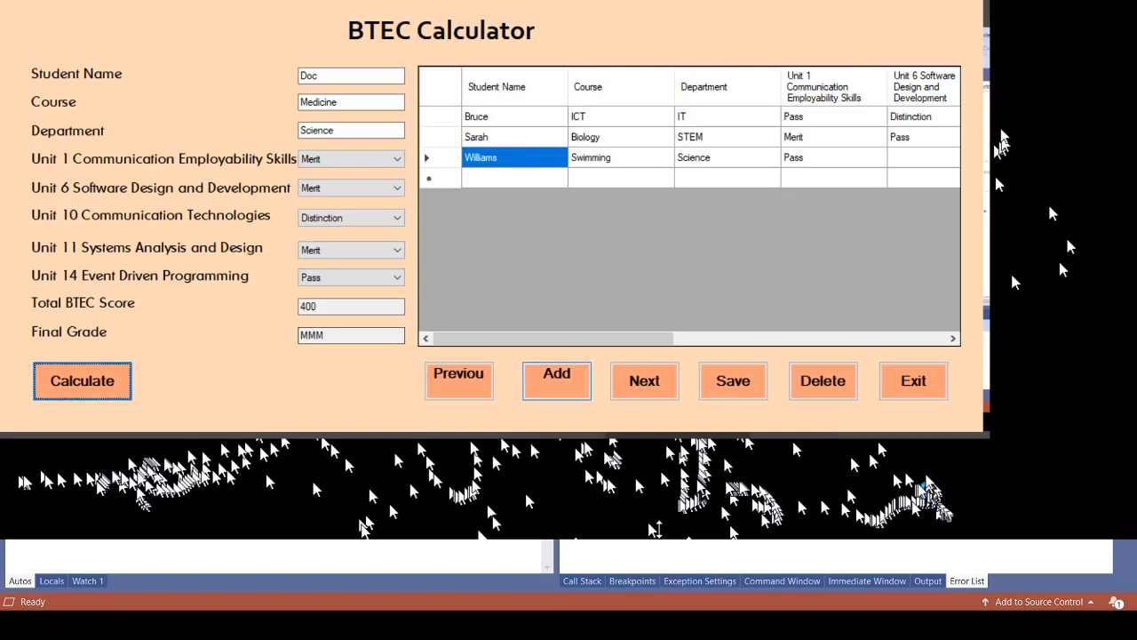
key("space")
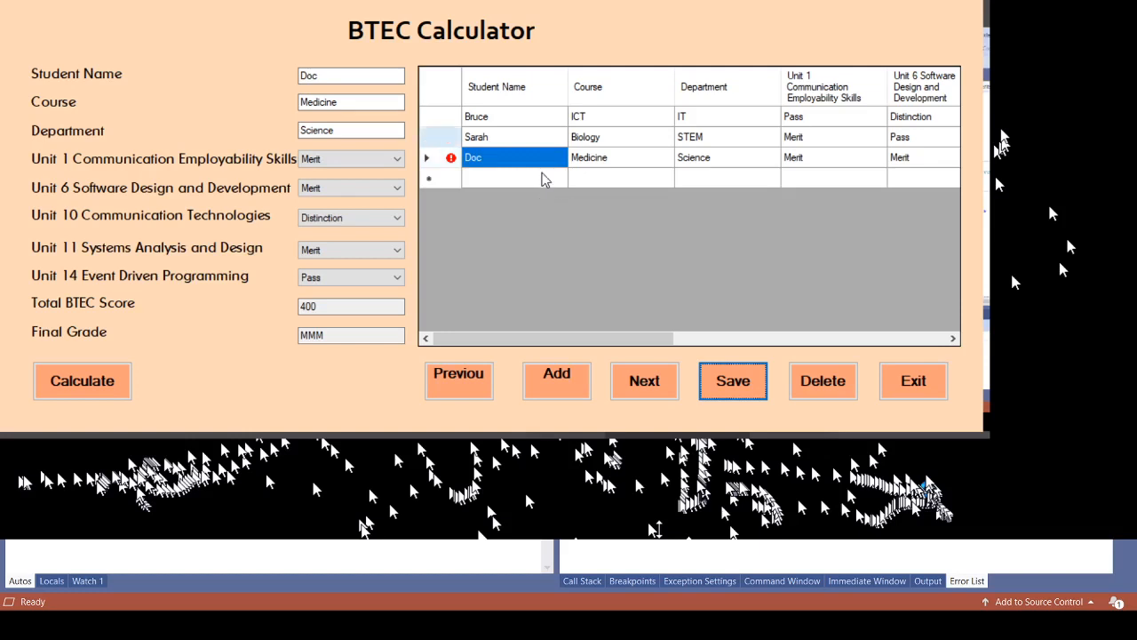
left_click(435, 138)
left_click(544, 157)
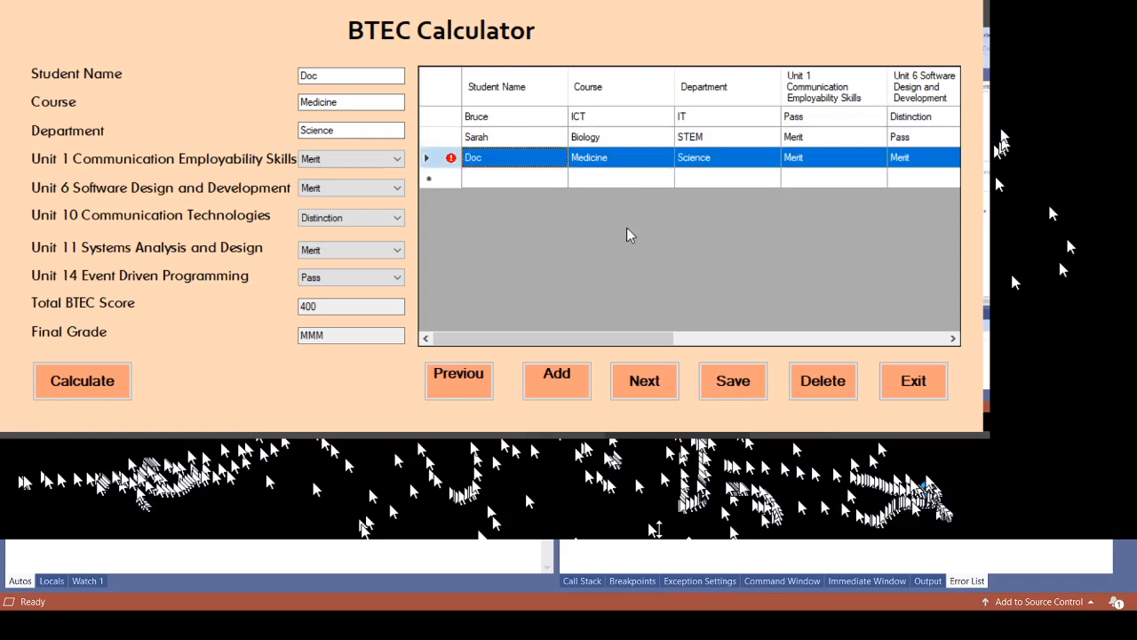
Step: Add a fourth student record with the student's name, course V and department d
left_click(556, 381)
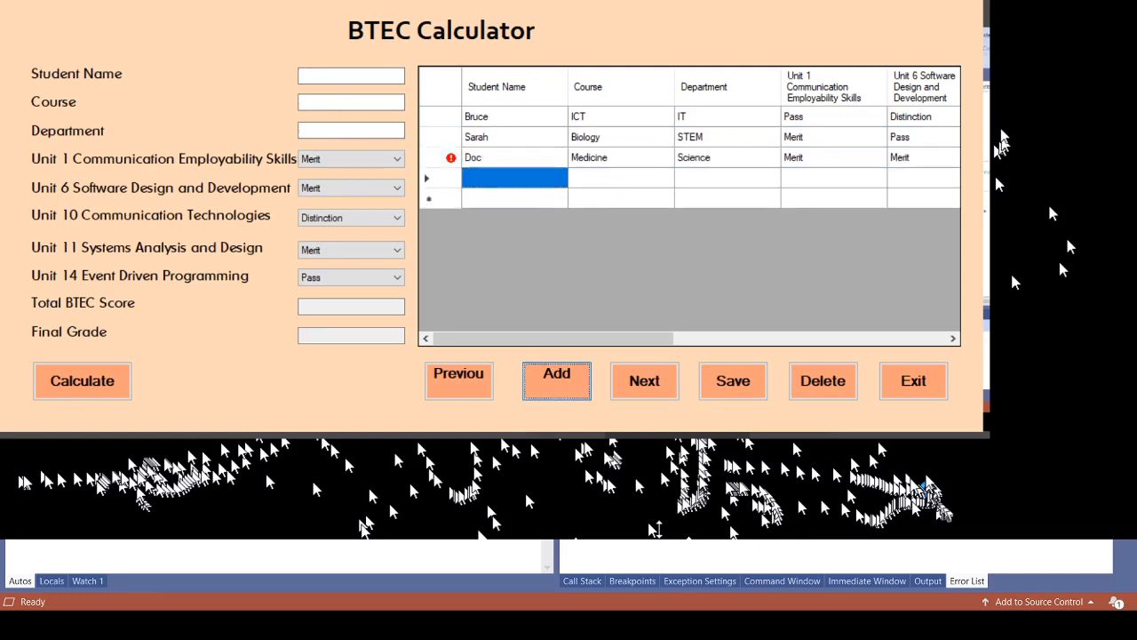
left_click(351, 75)
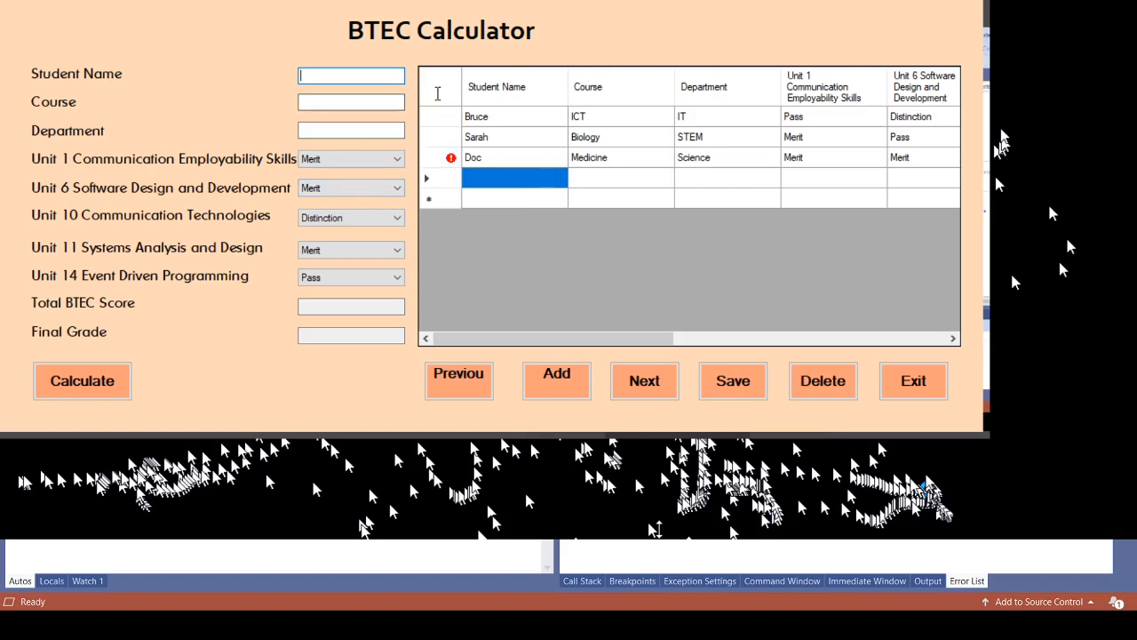
type("Doc")
key("Tab")
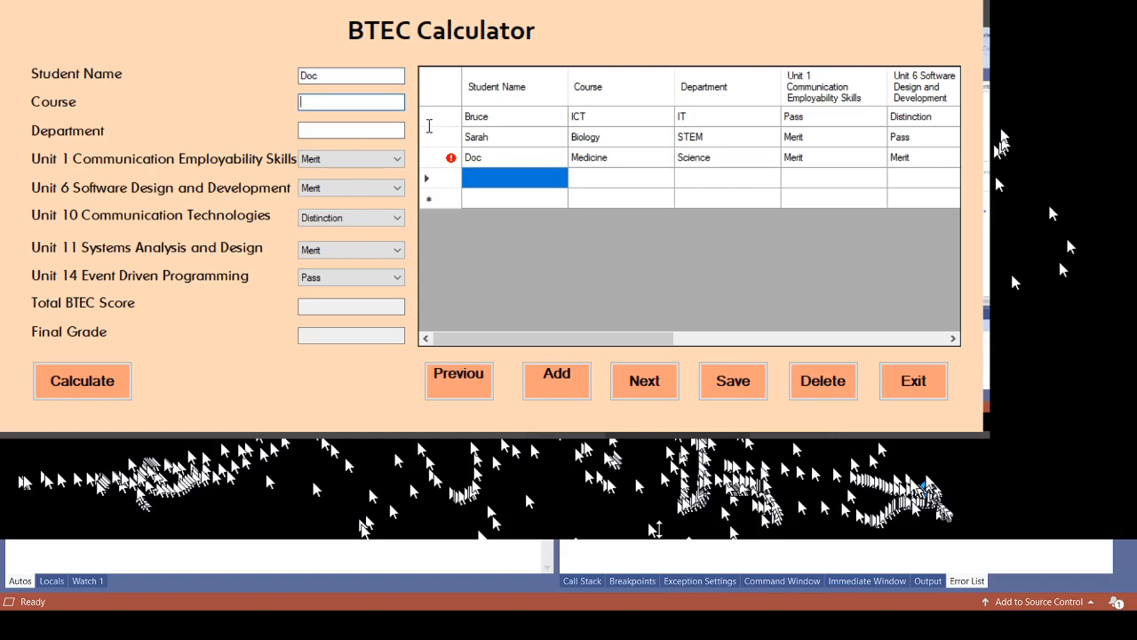
type("V")
key("Tab")
type("d")
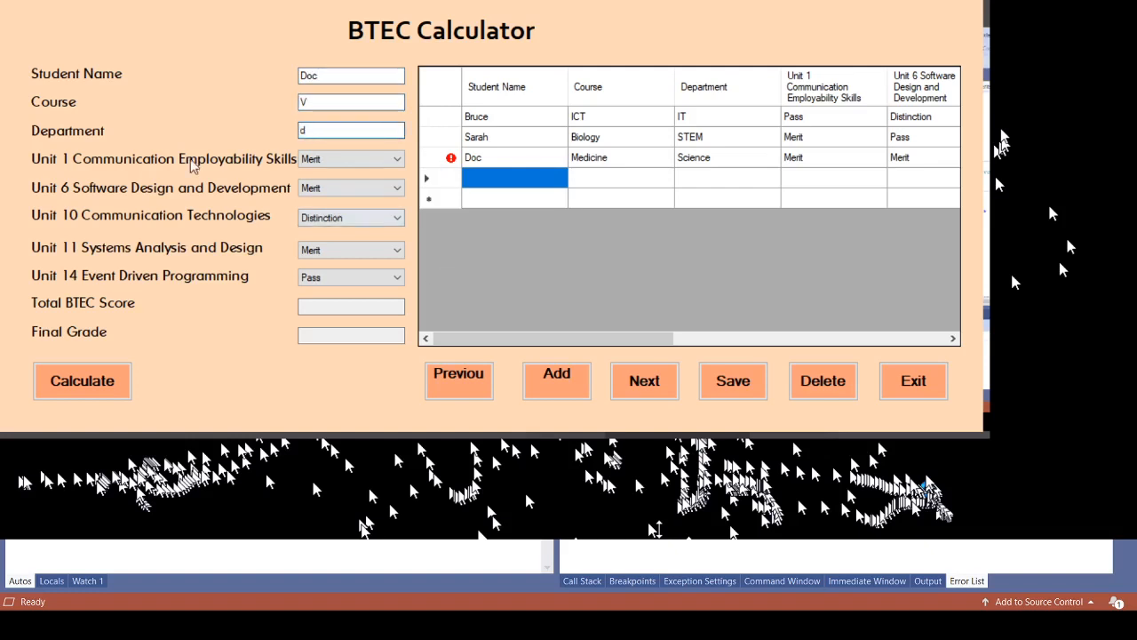
Step: Calculate the fourth student's total BTEC score and final grade and try to save the record
left_click(82, 380)
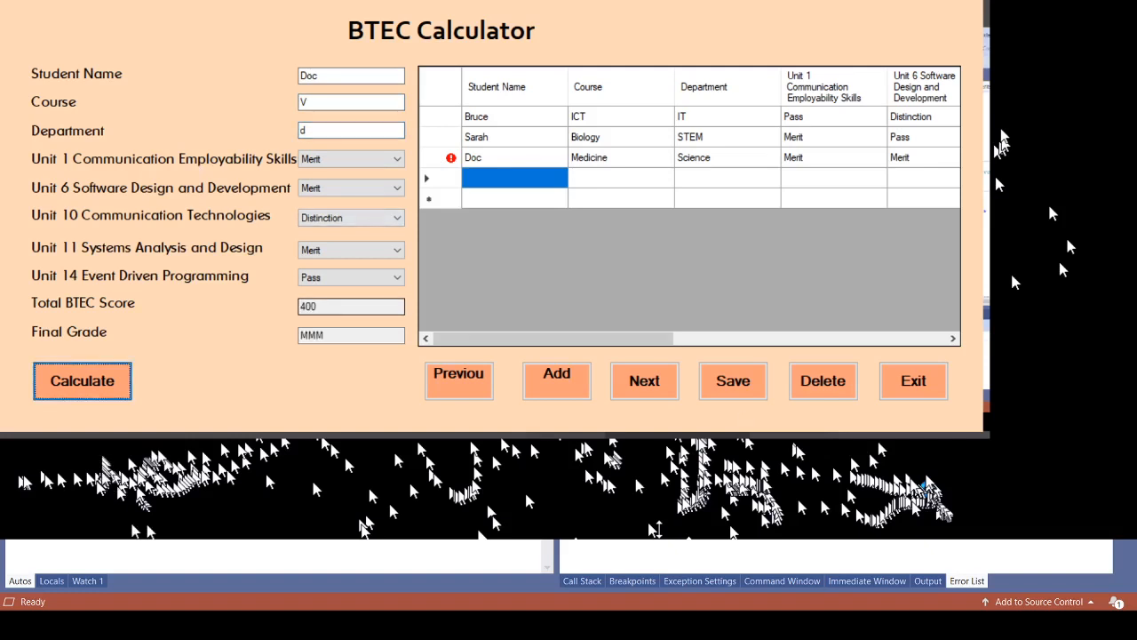
left_click(733, 380)
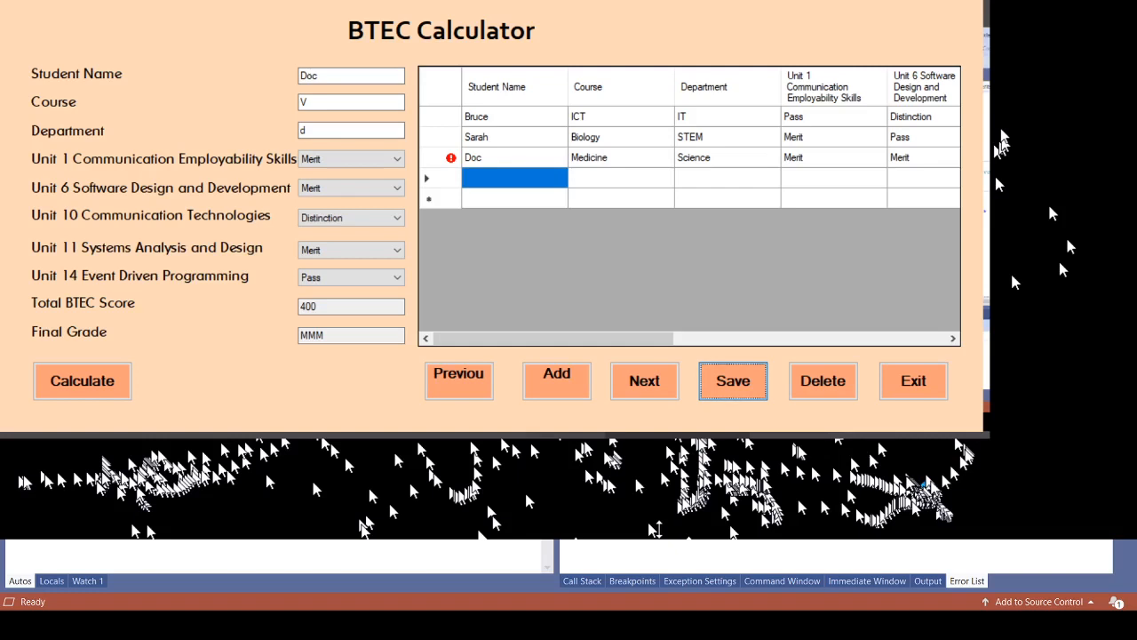
left_click(904, 478)
Step: Set the fourth student's Unit 11 grade to Distinction and Unit 14 grade to Merit, and recalculate the results
key("Tab")
key("Tab")
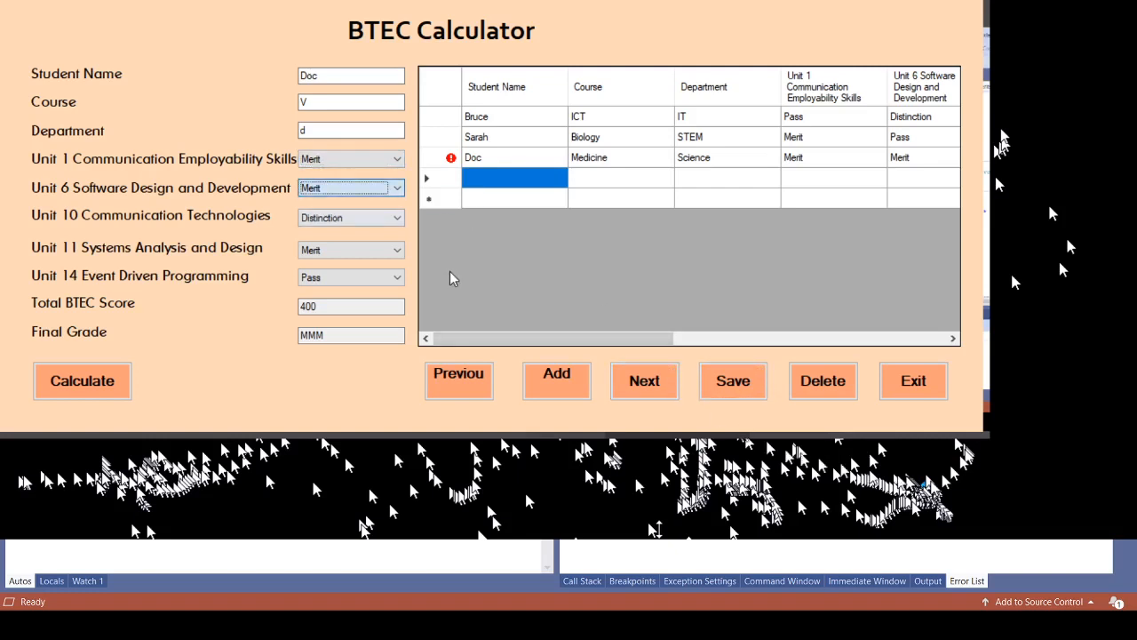
key("Tab")
key("Tab")
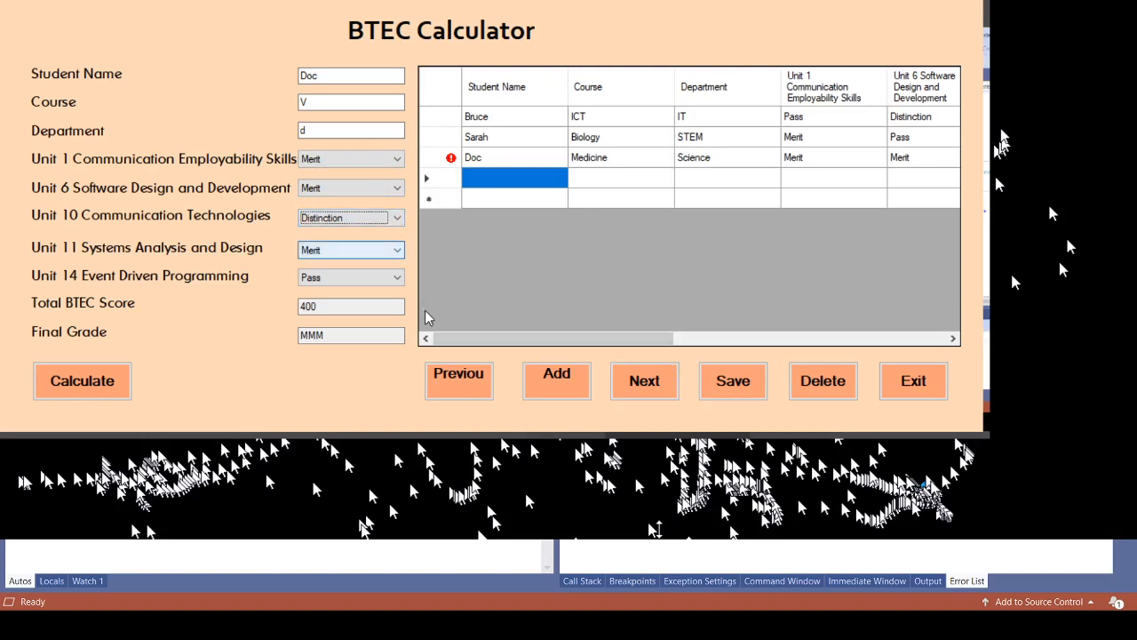
key("Down")
key("Tab")
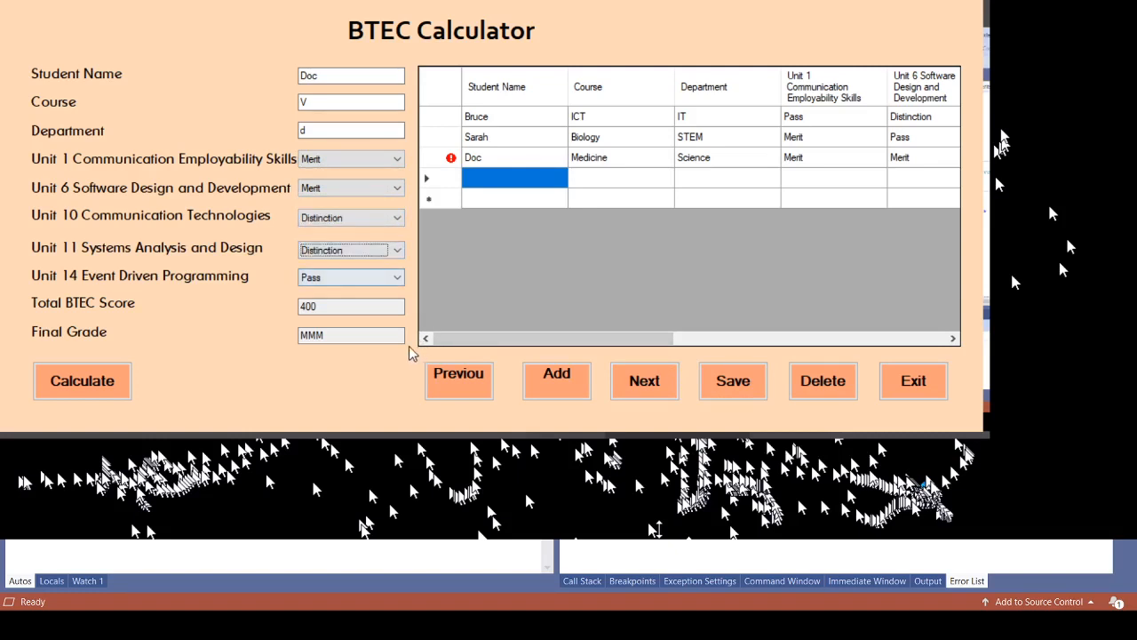
key("Down")
key("Tab")
key("Return")
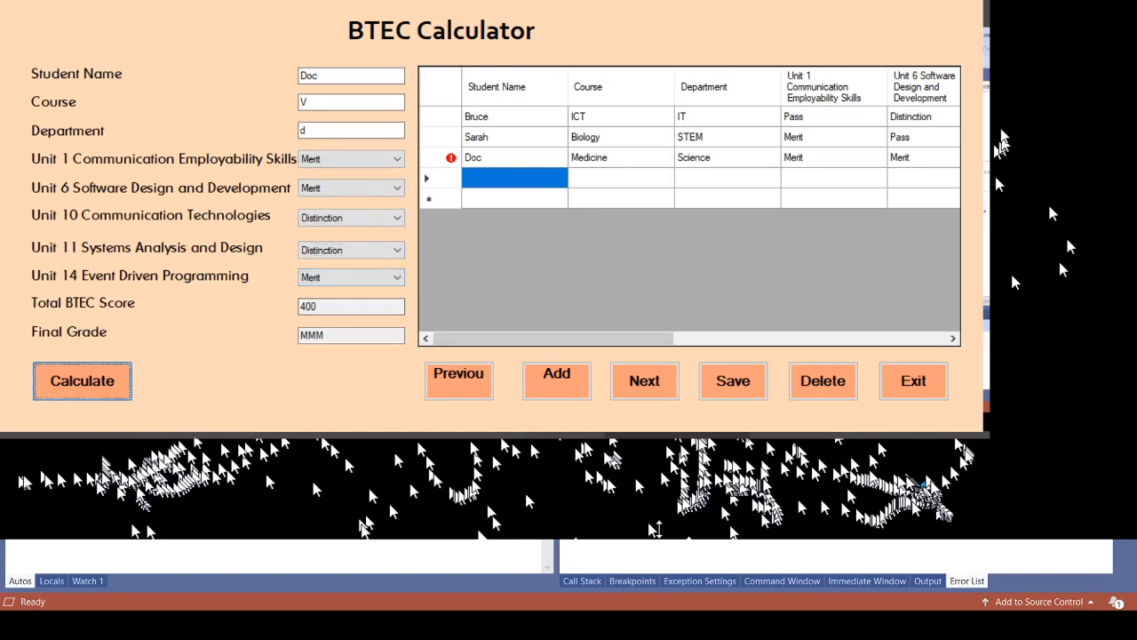
Step: Replace the fourth student's name and change the course to Vddd and the department to dddd
key("Tab")
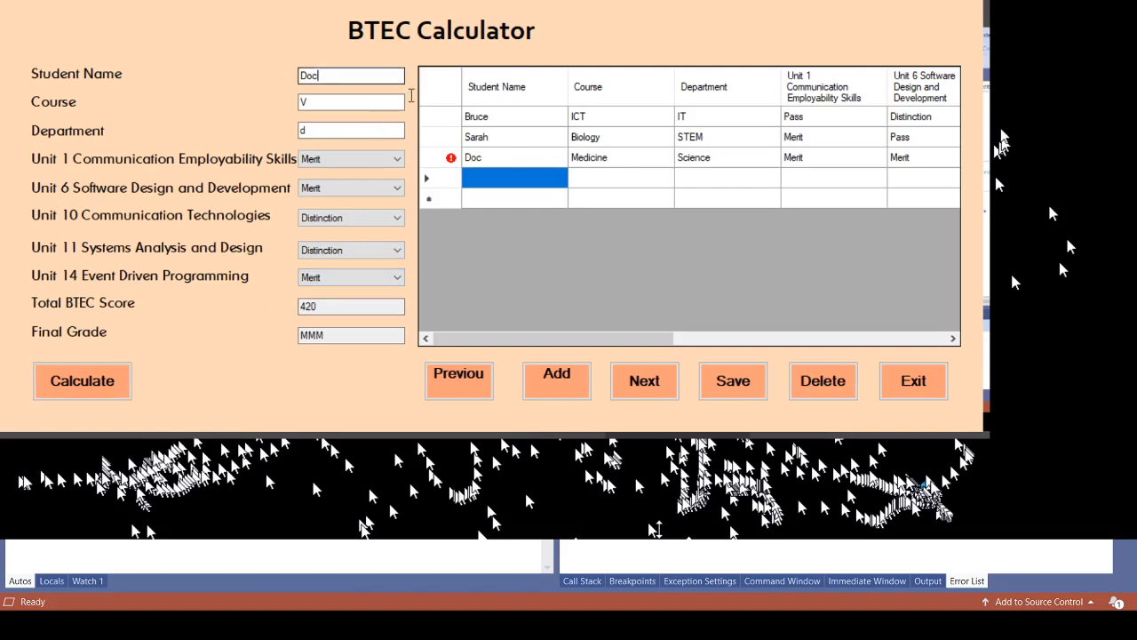
type("Soo")
left_click(387, 107)
type("ddd")
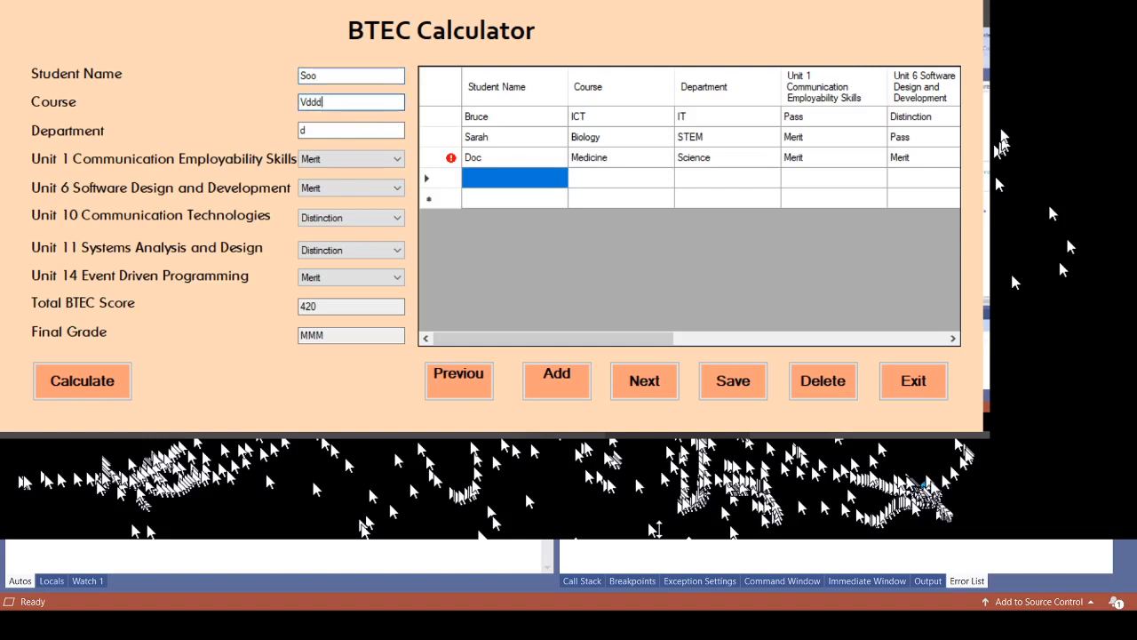
left_click(391, 131)
type("ddd")
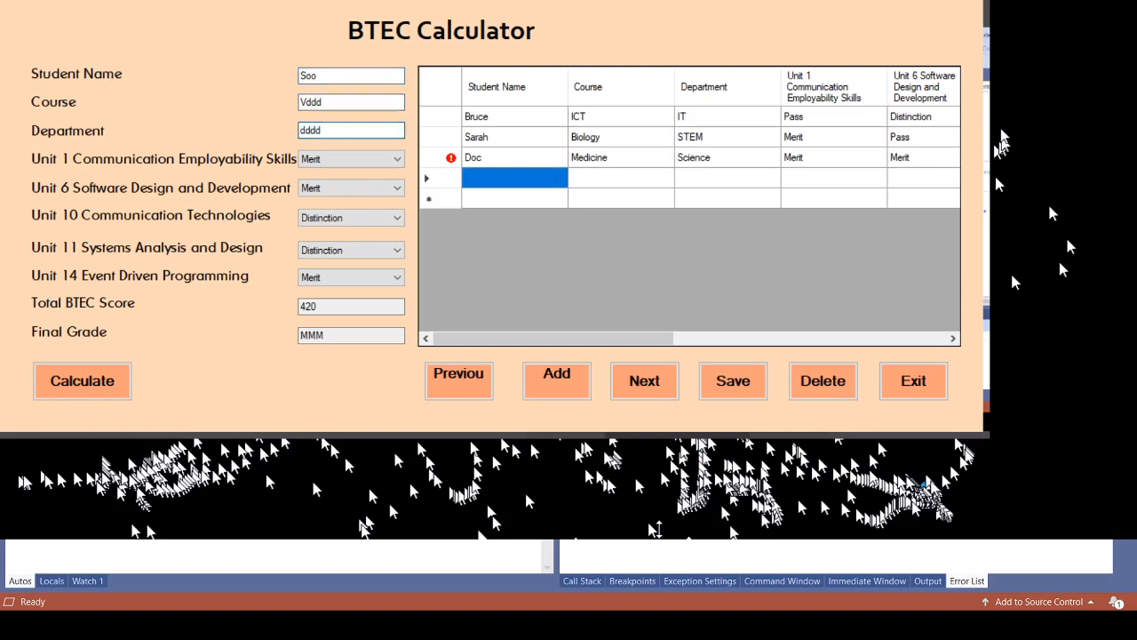
Step: Recalculate the fourth student's results, reselect that record in the grid and try to save it
left_click(55, 364)
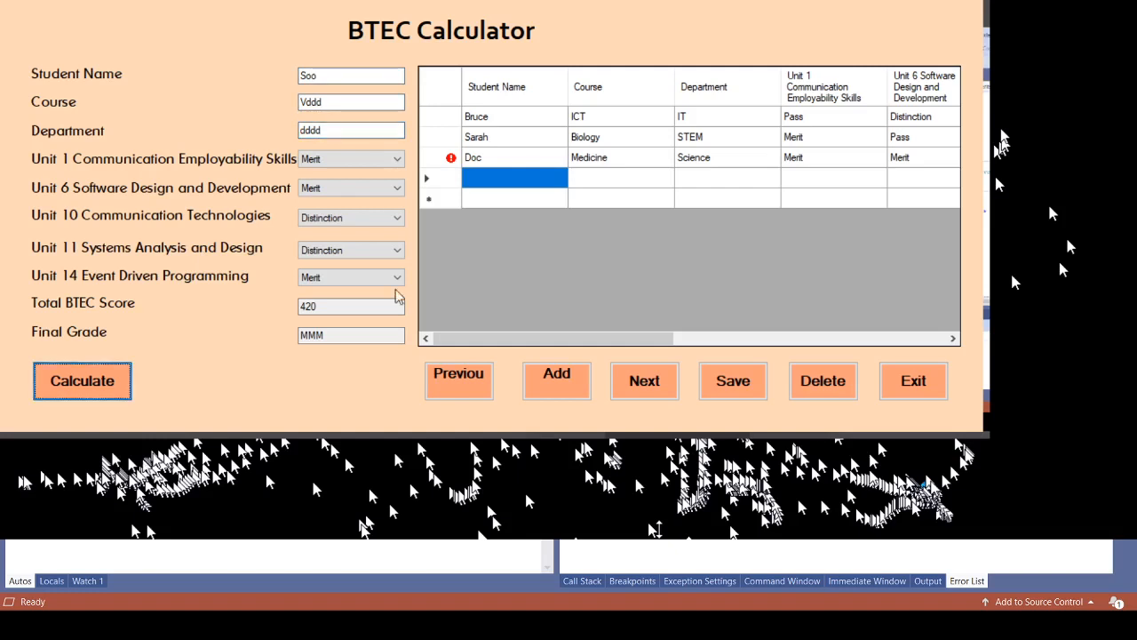
left_click(434, 155)
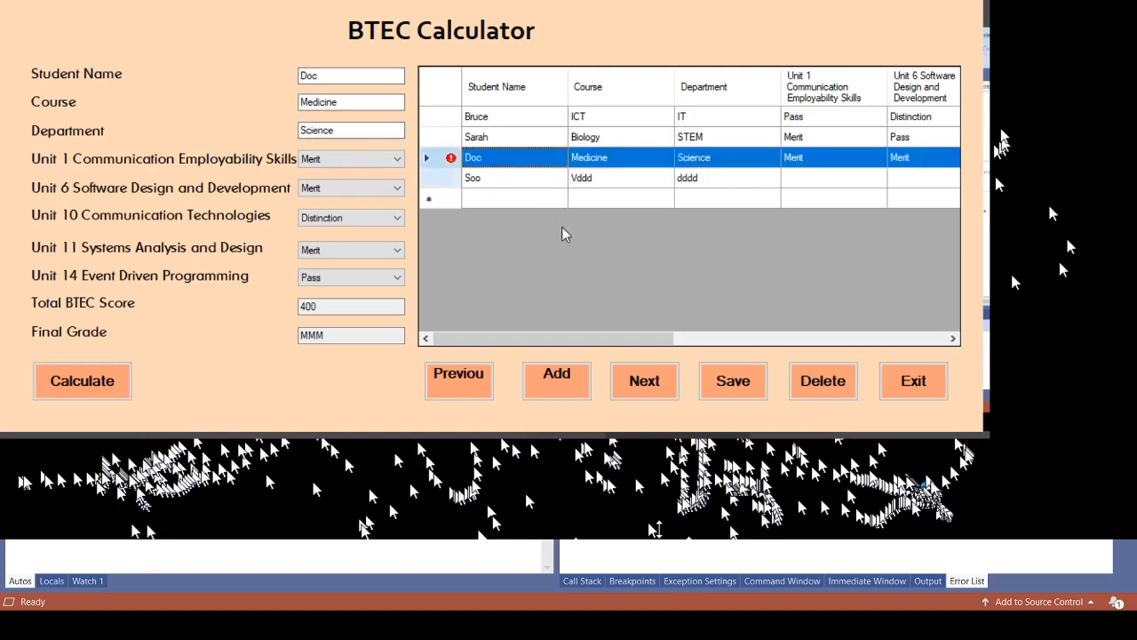
key("Down")
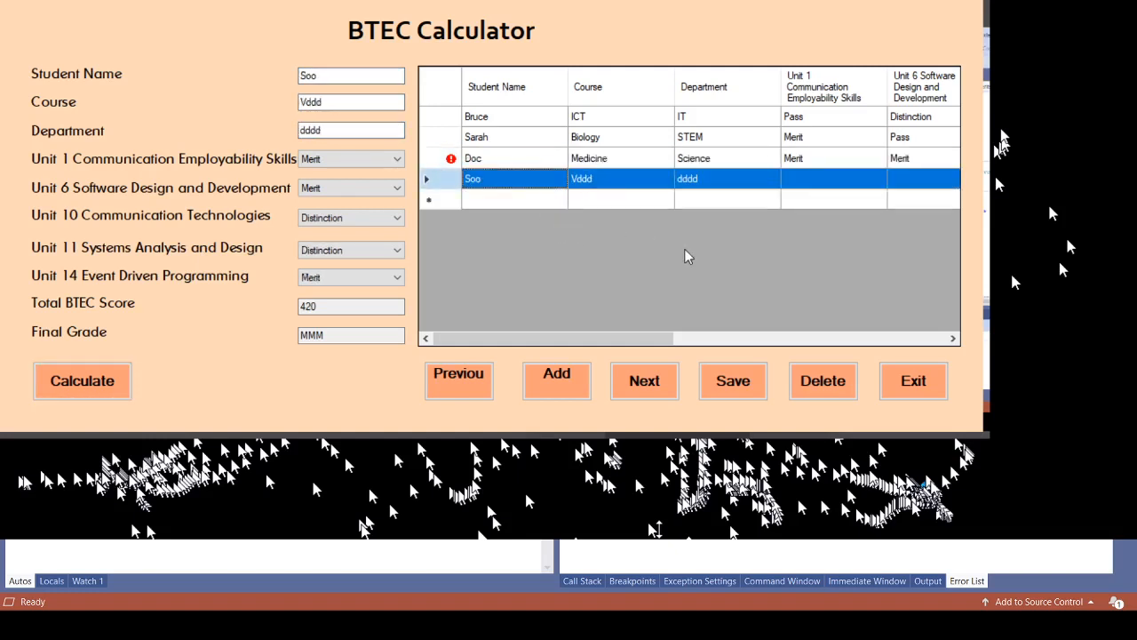
left_click(733, 380)
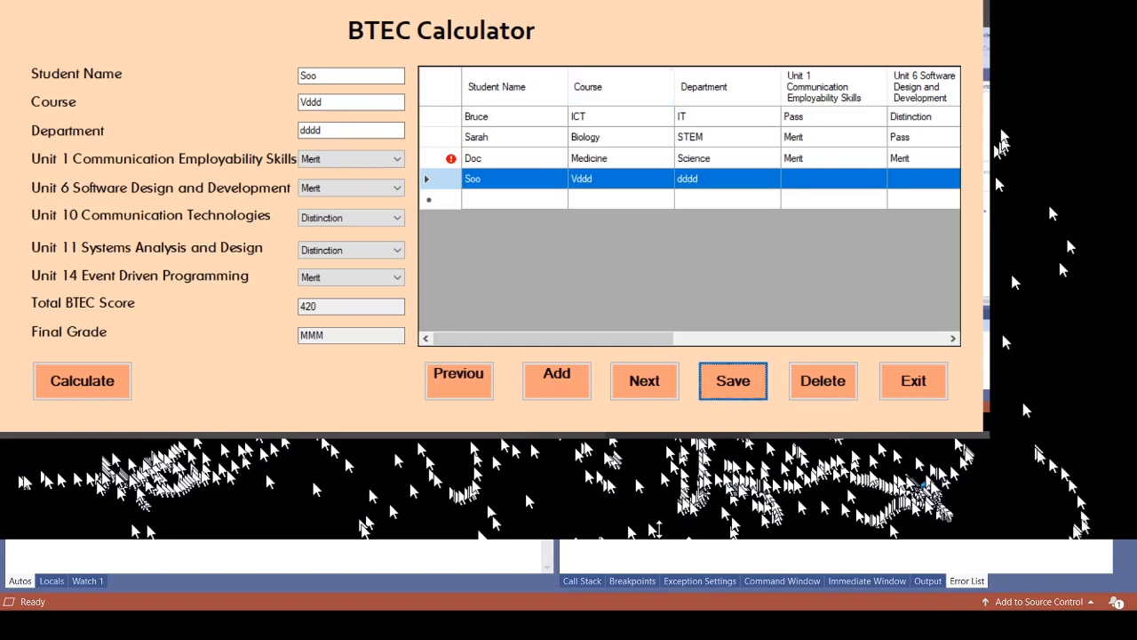
key("Tab")
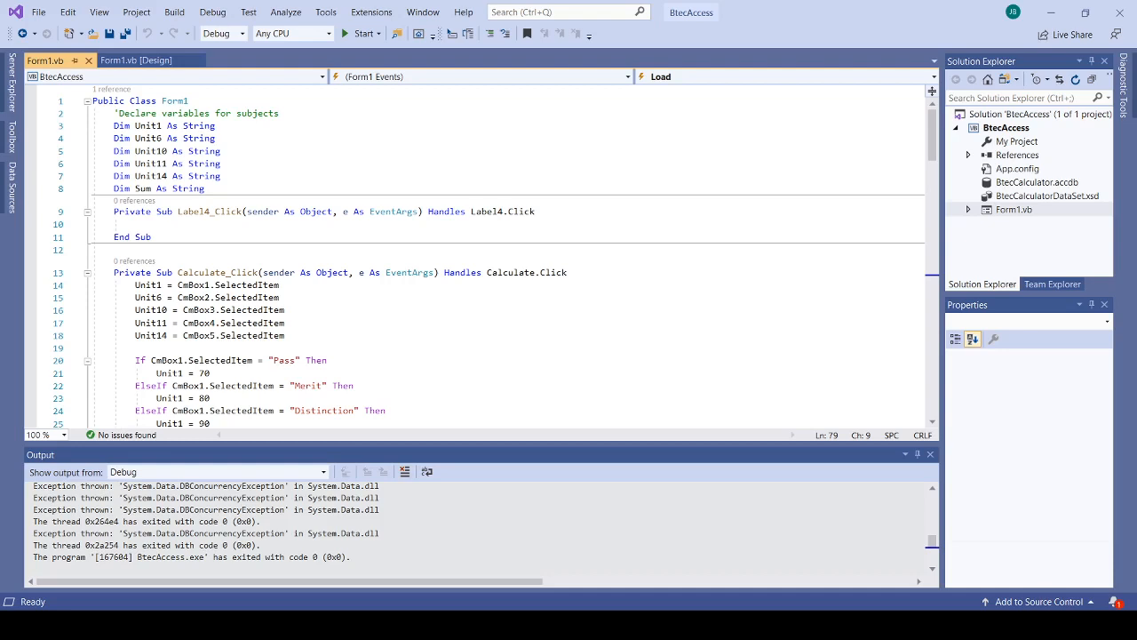
Step: Show the design view of the BTEC Calculator's Form1
left_click(147, 64)
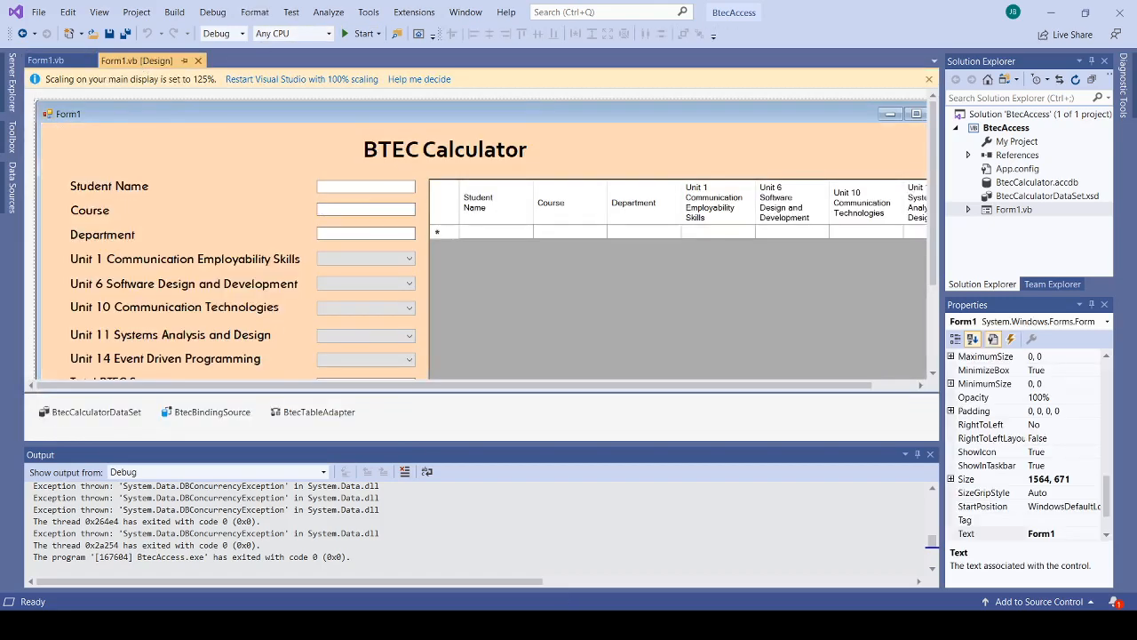
left_click(444, 625)
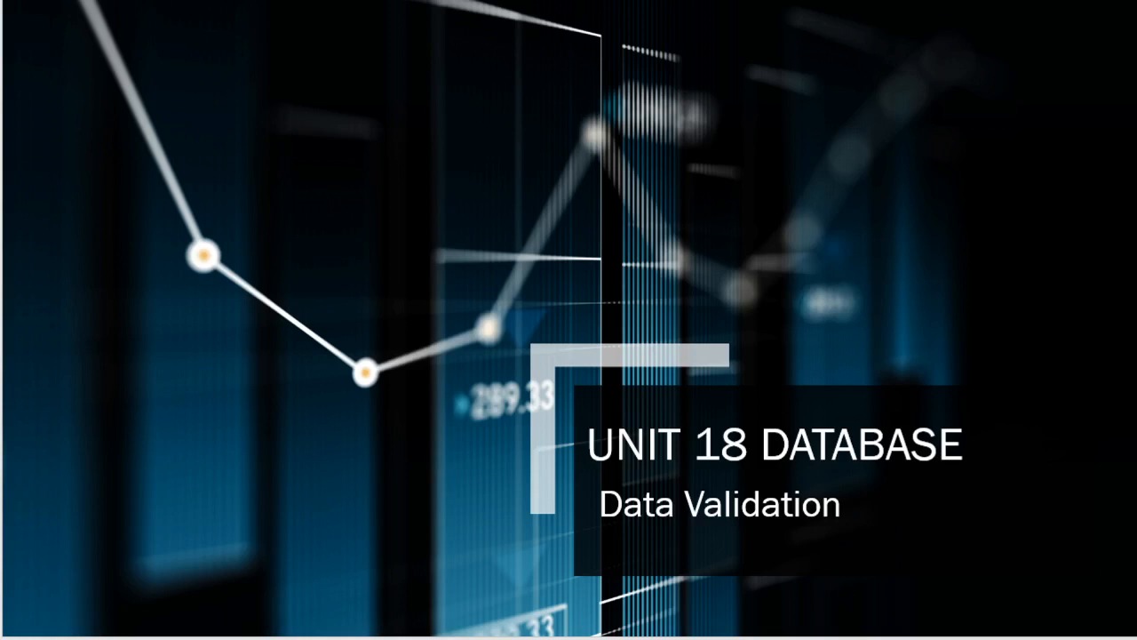
key("Right")
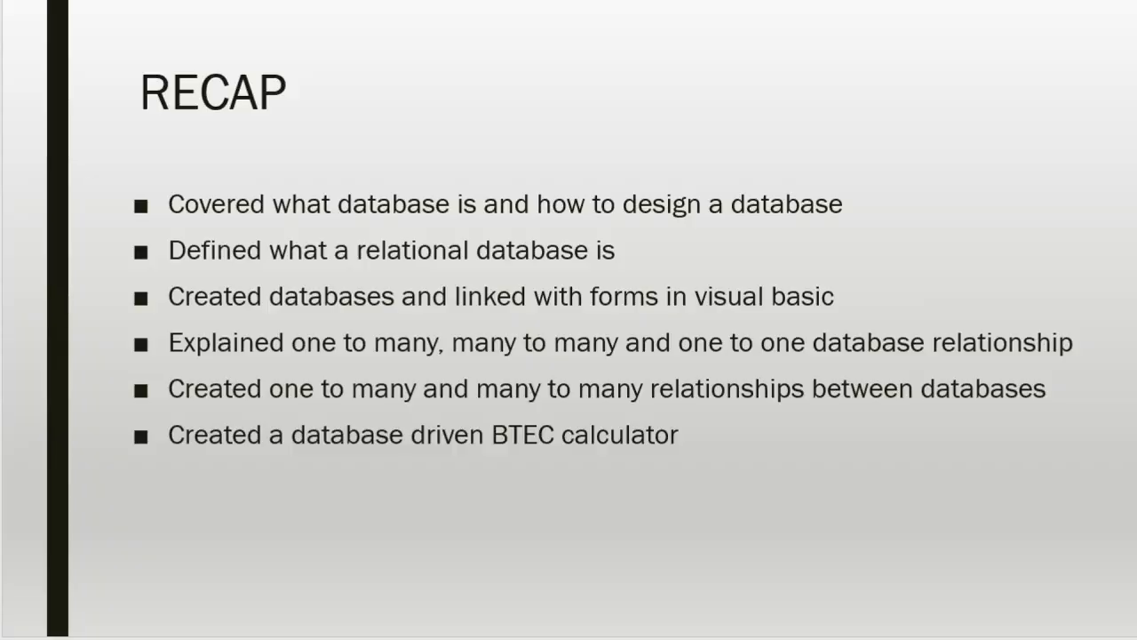
key("Right")
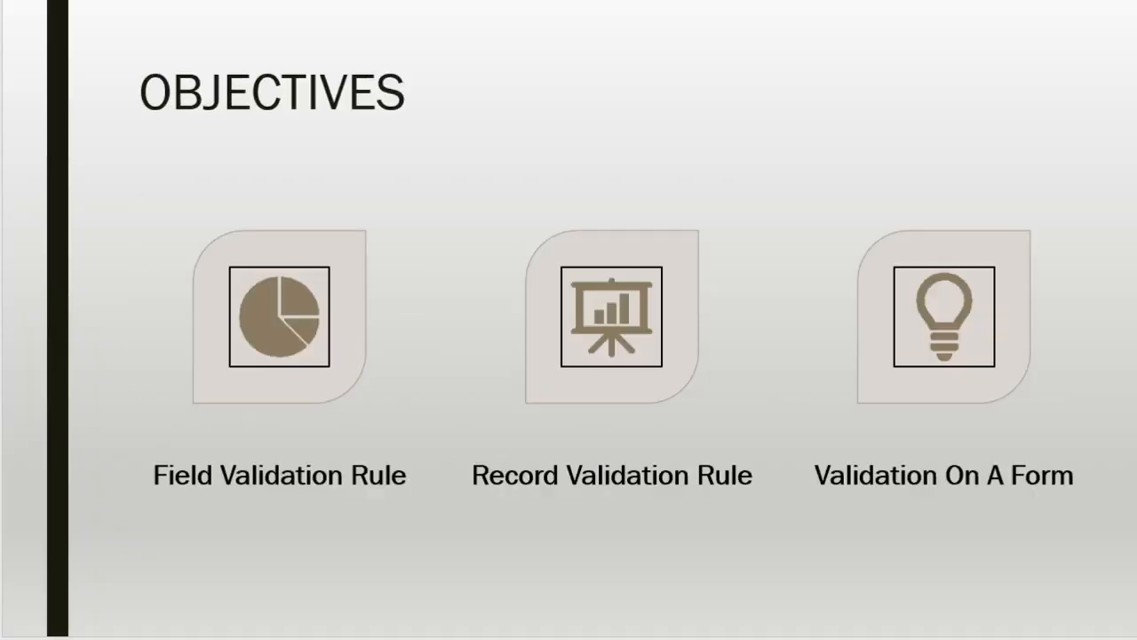